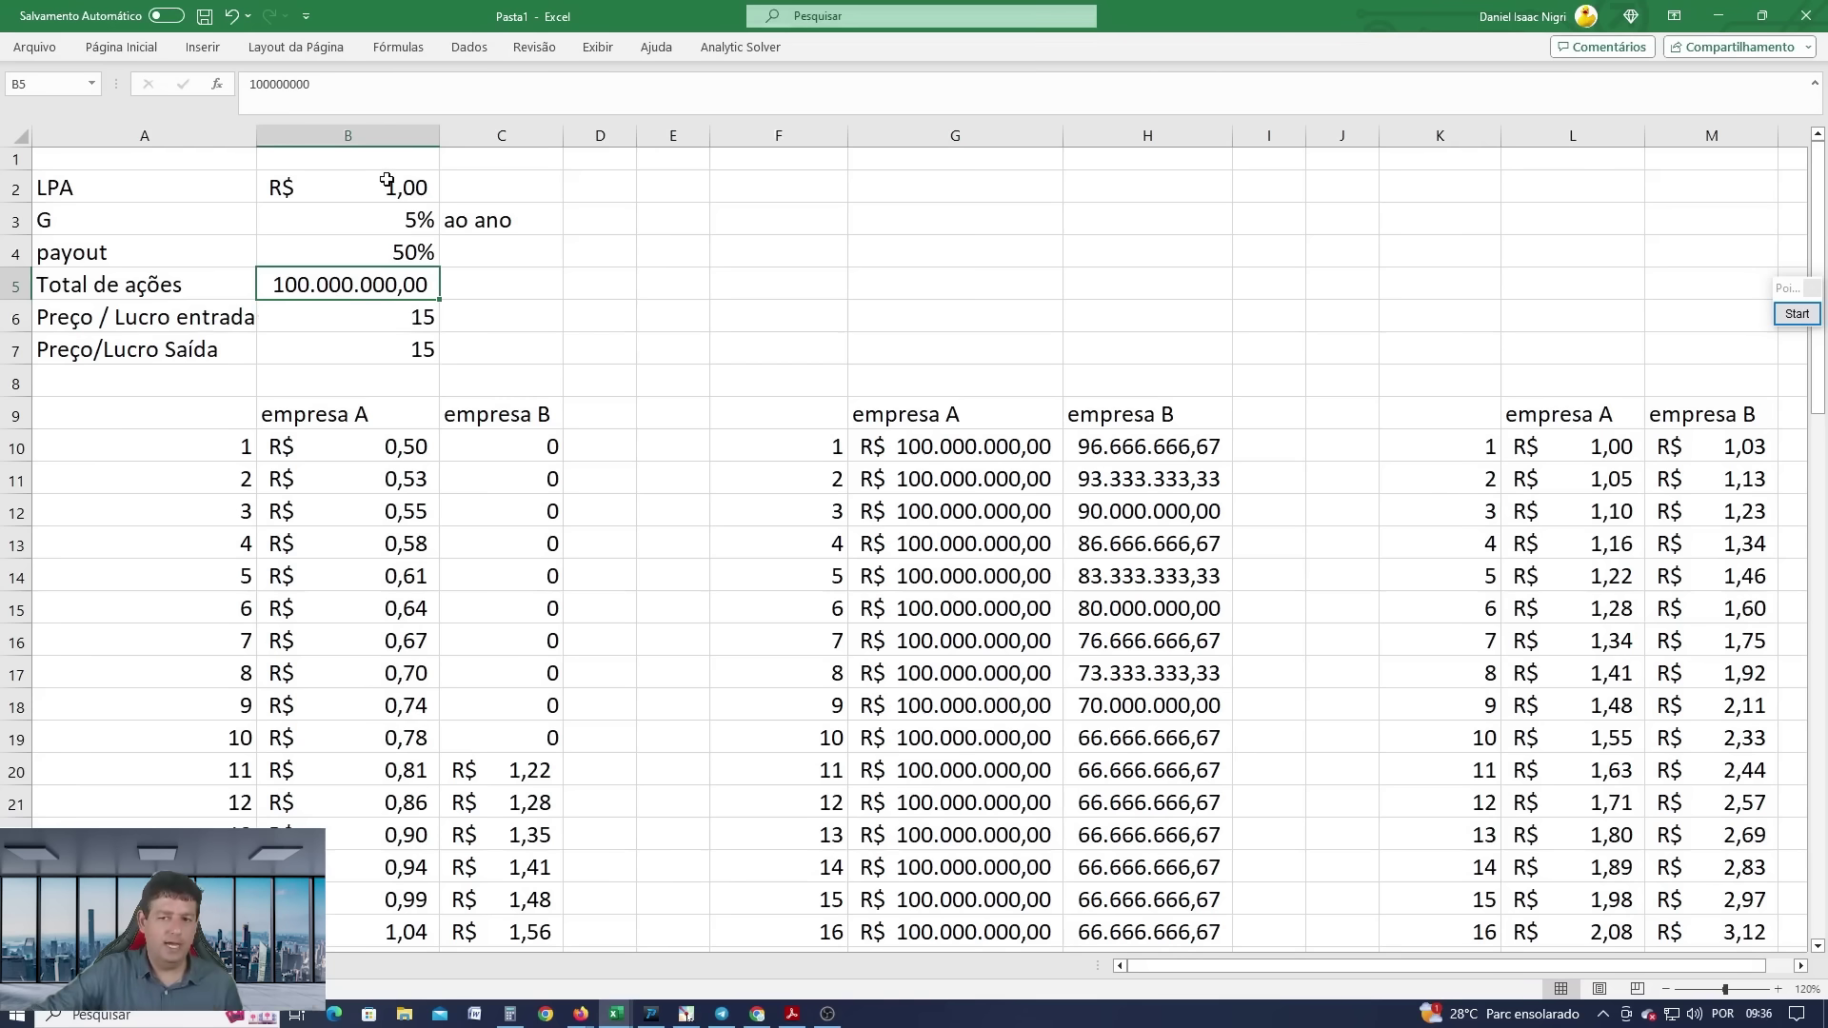
# Examine the assumptions in B2:B6 and the first ten years of per-share values for empresa A and empresa B.
pyautogui.click(381, 326)
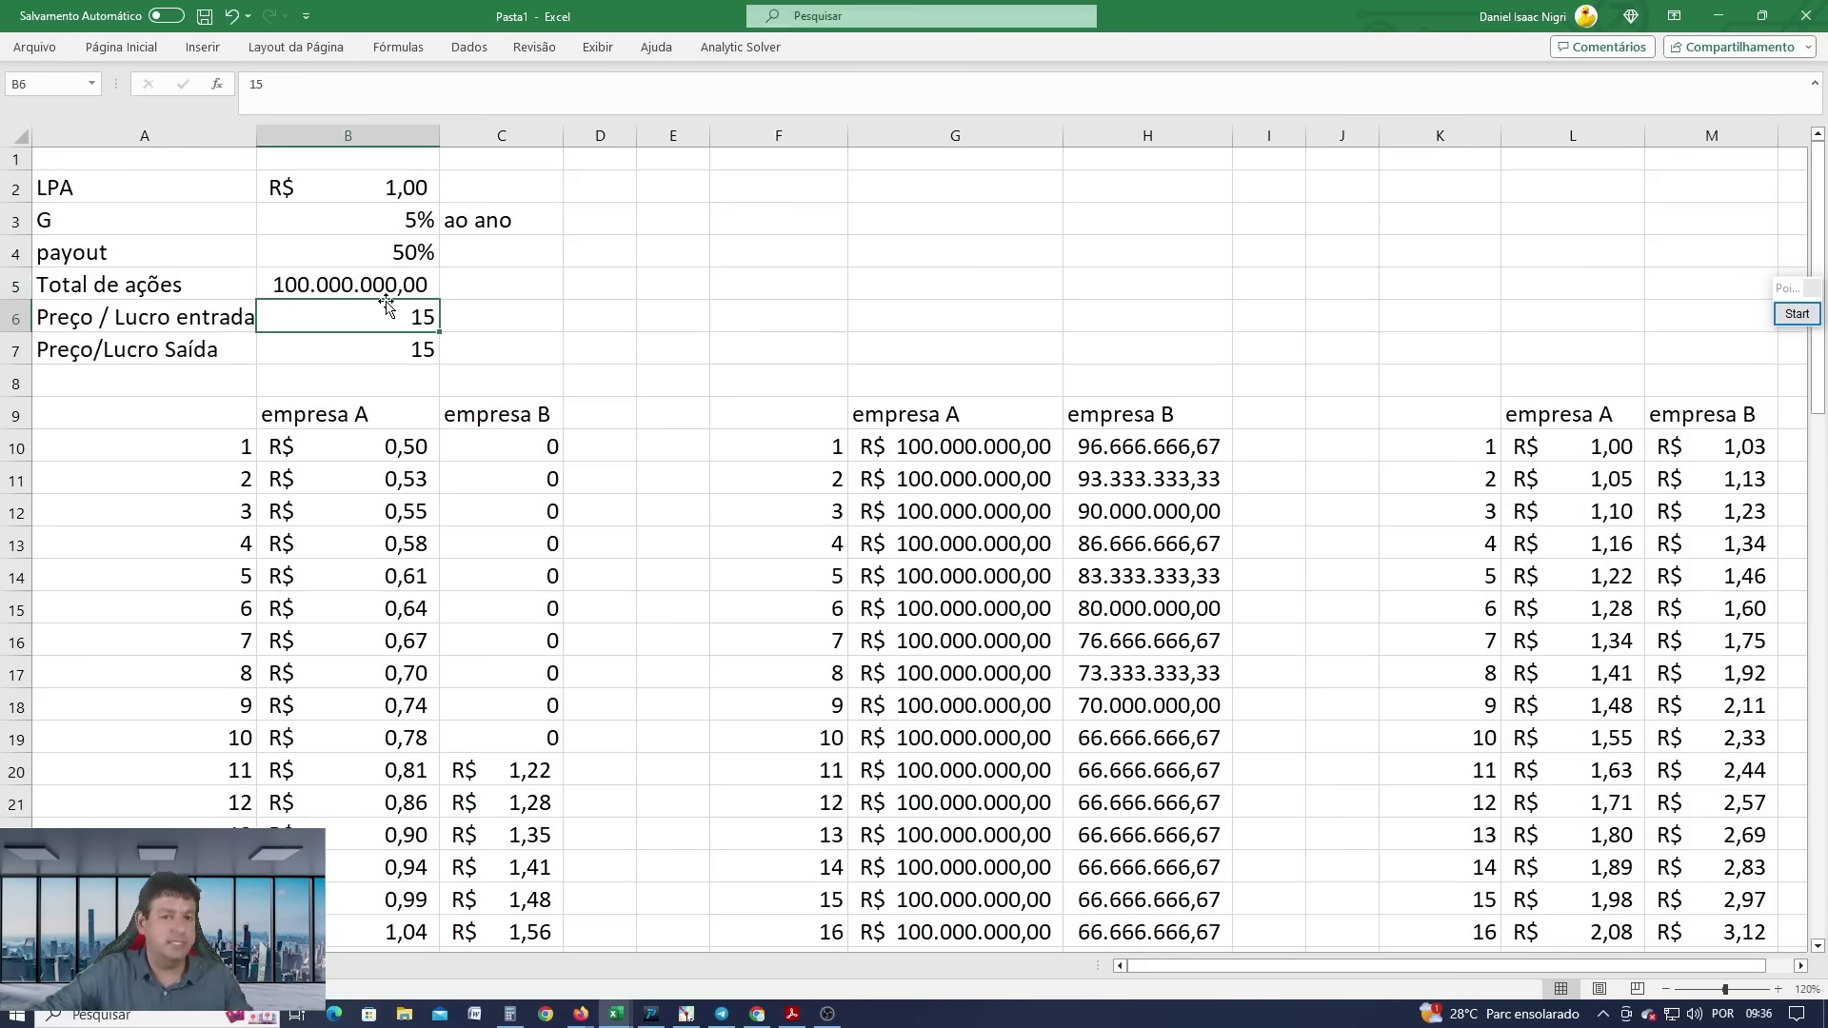
pyautogui.click(323, 281)
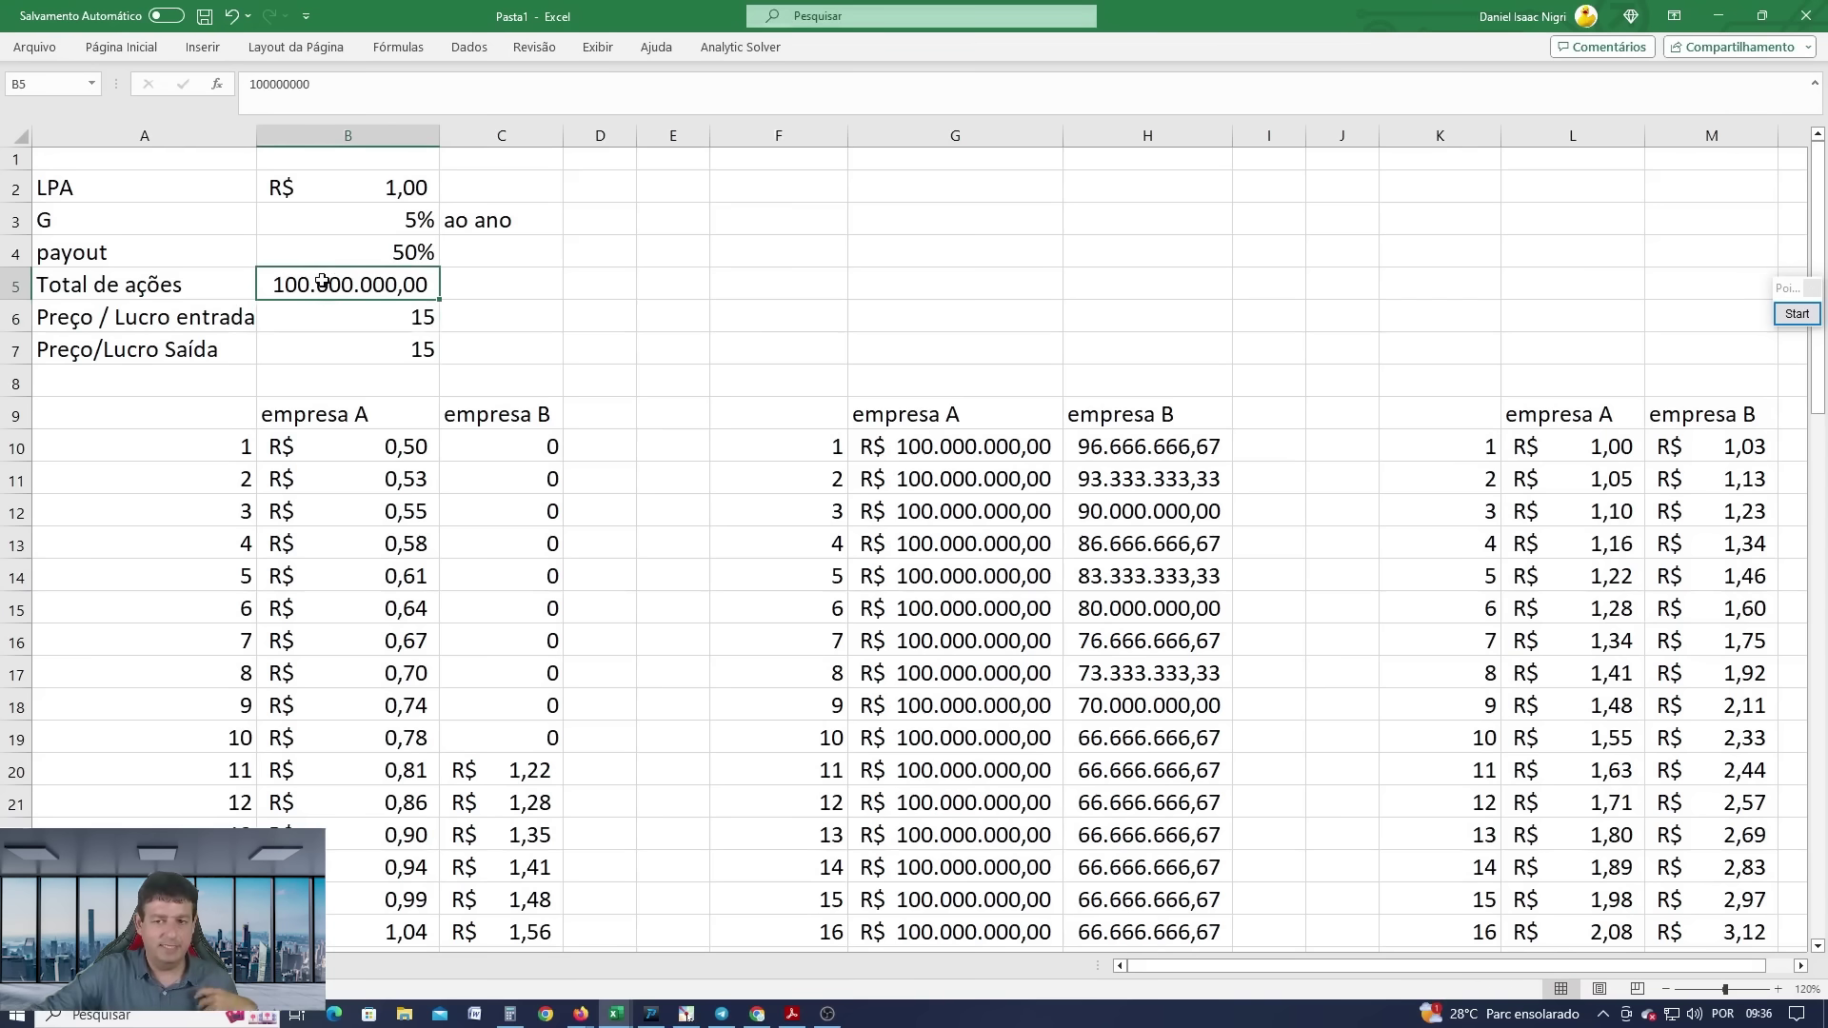
pyautogui.click(351, 194)
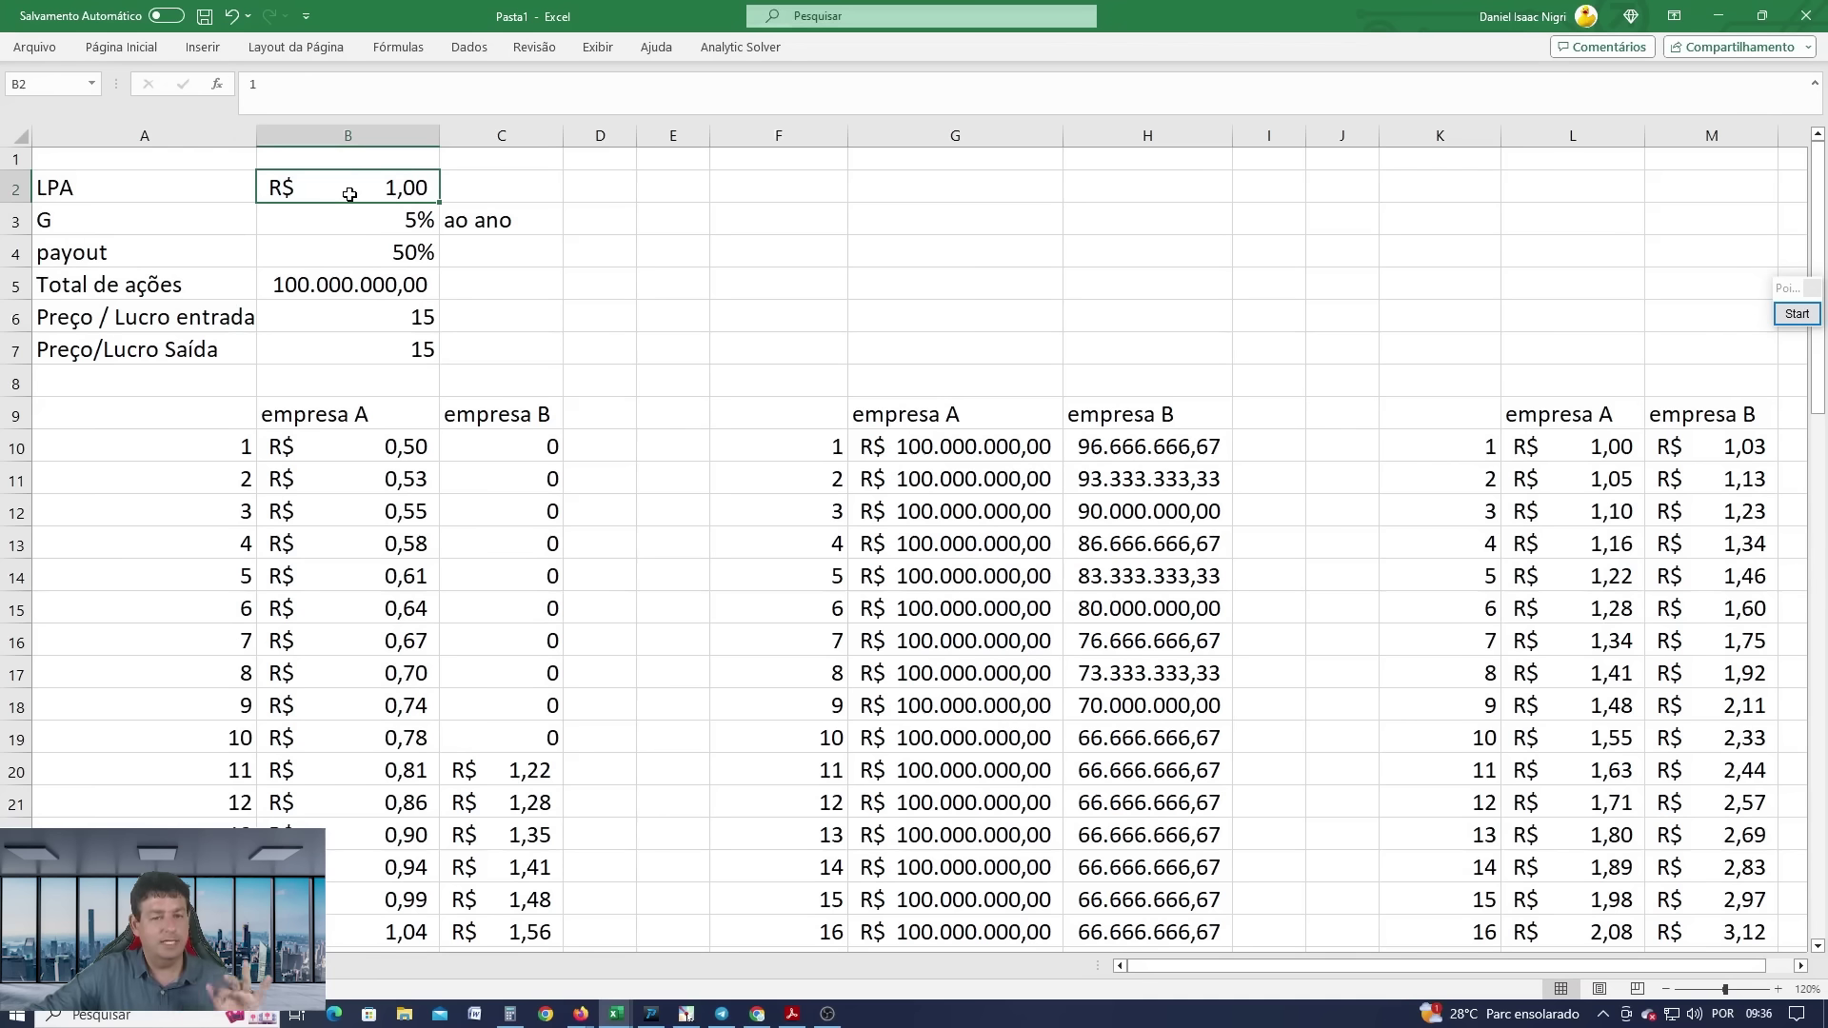
pyautogui.click(346, 254)
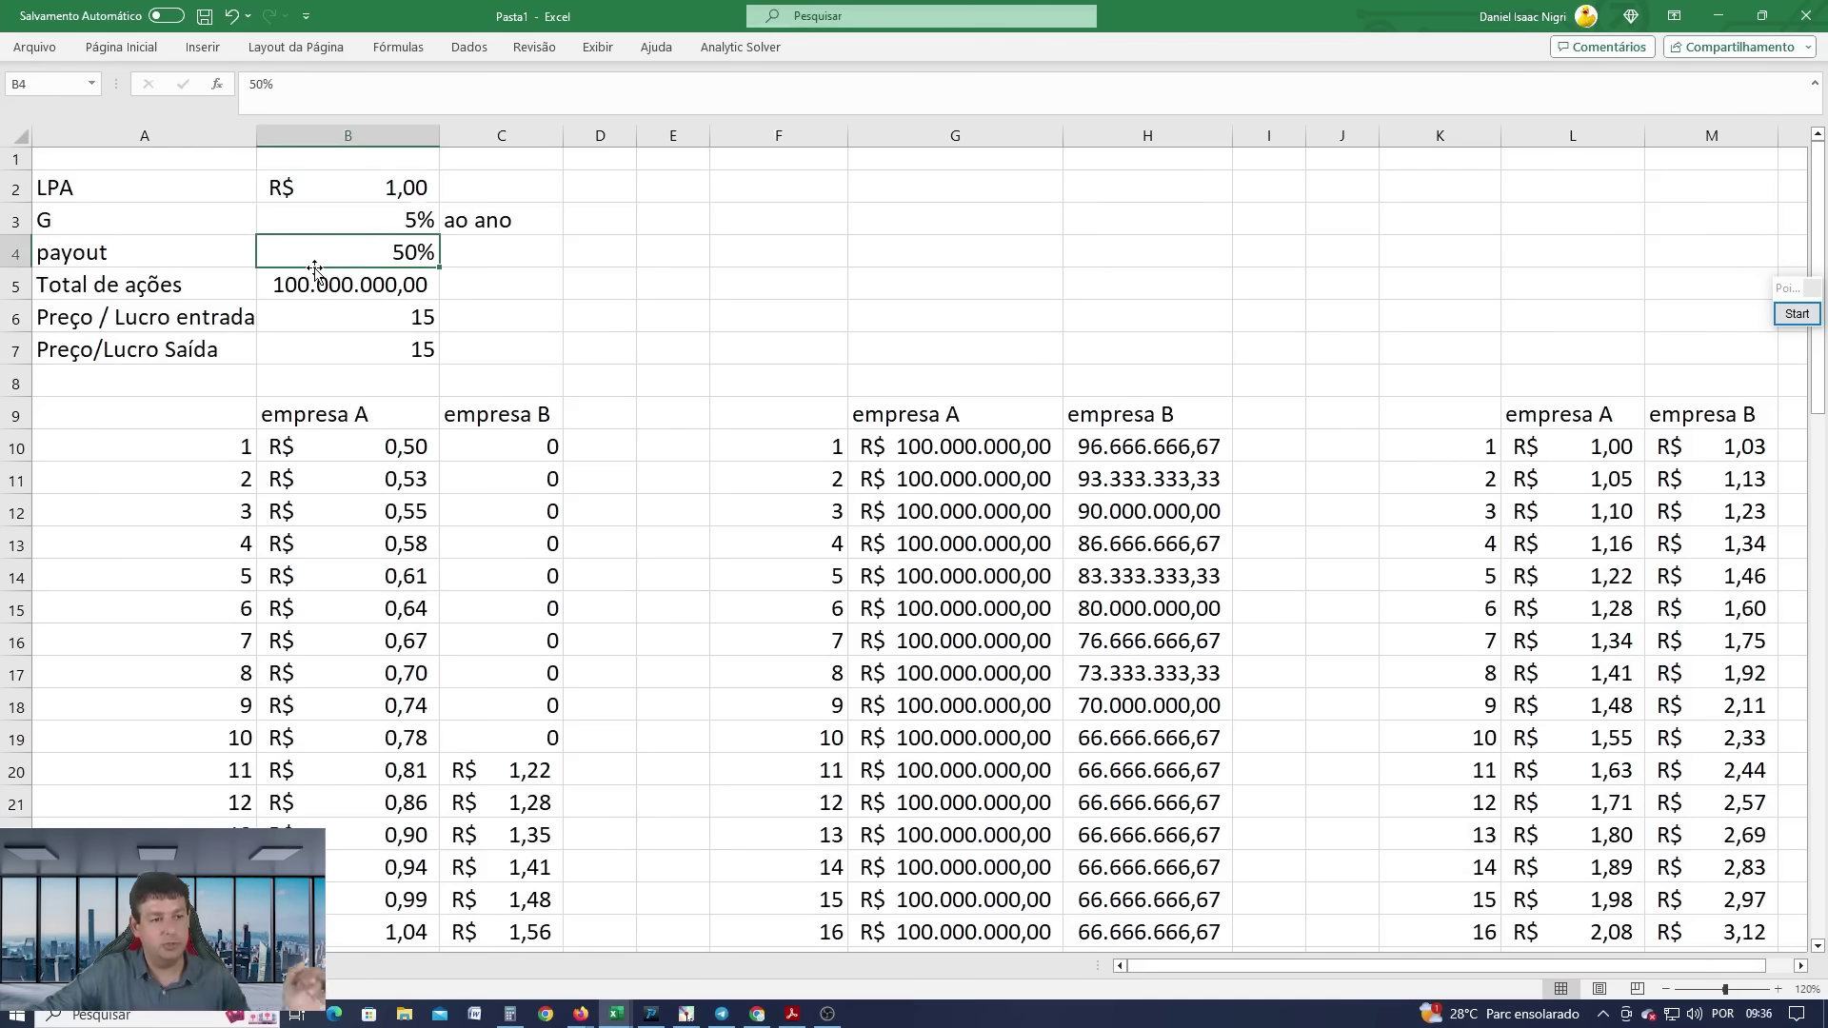
pyautogui.click(341, 416)
pyautogui.click(442, 414)
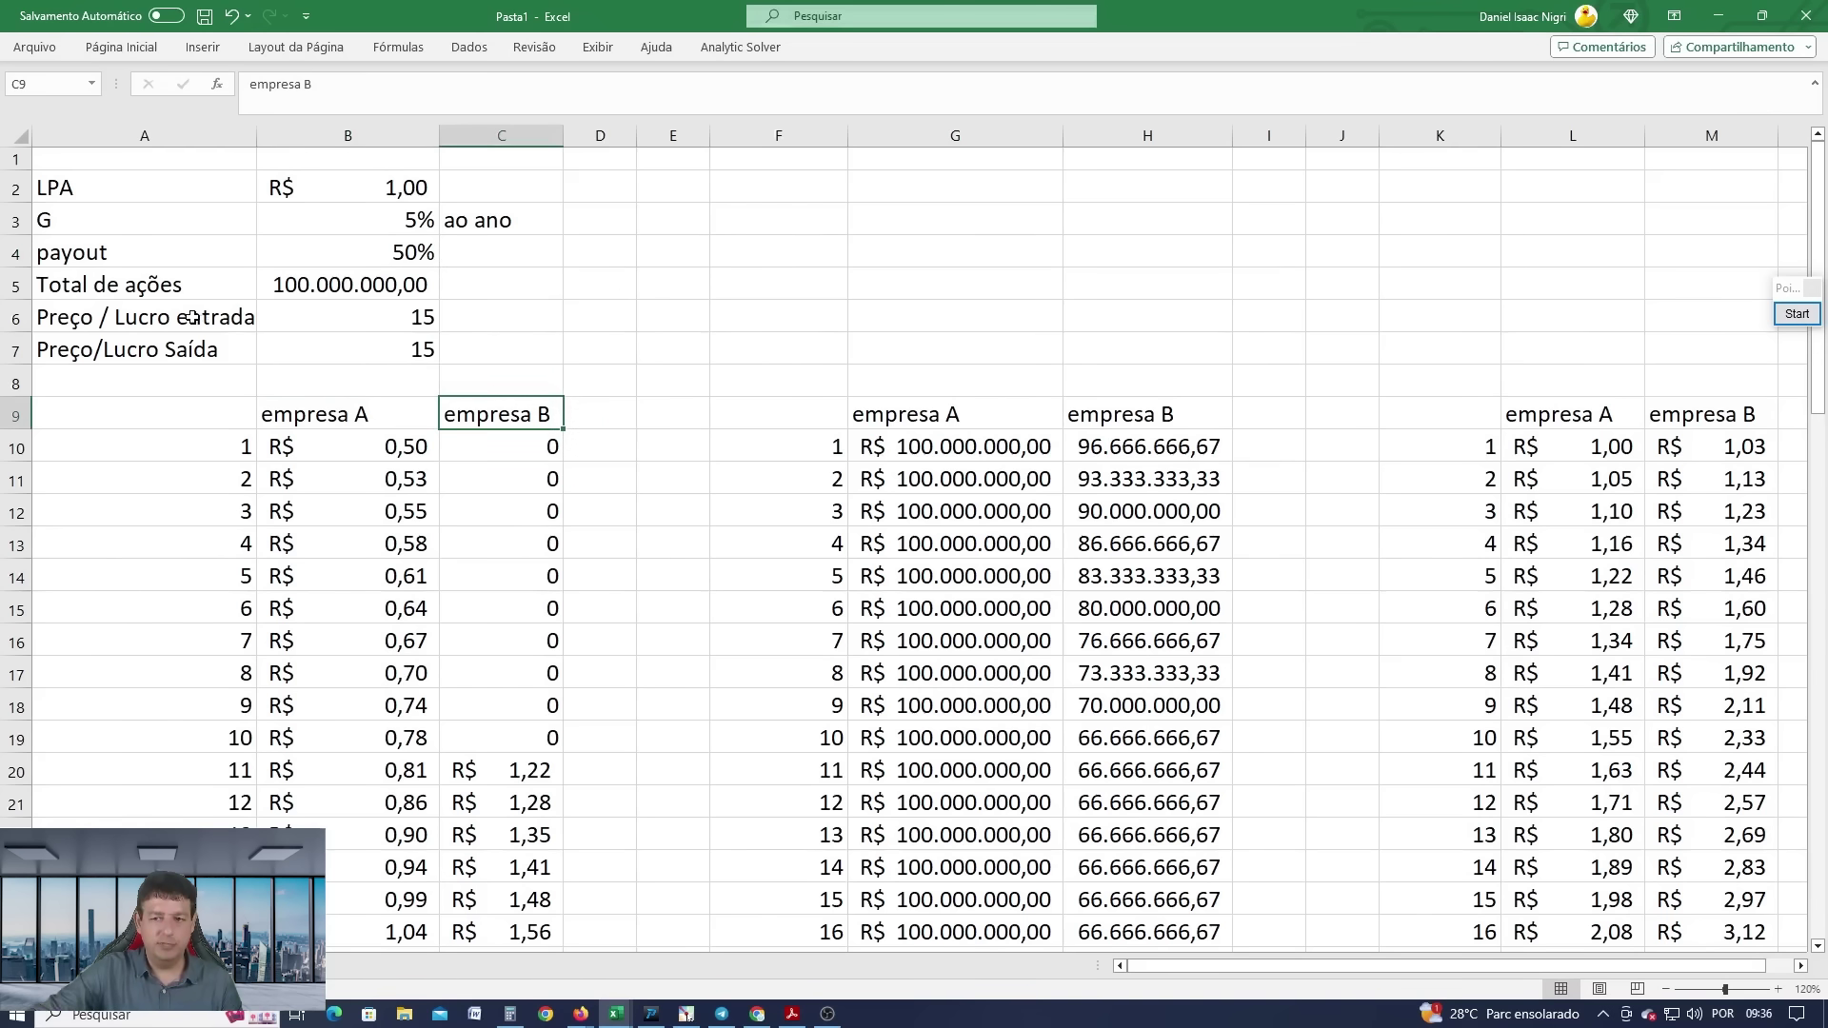
pyautogui.click(383, 323)
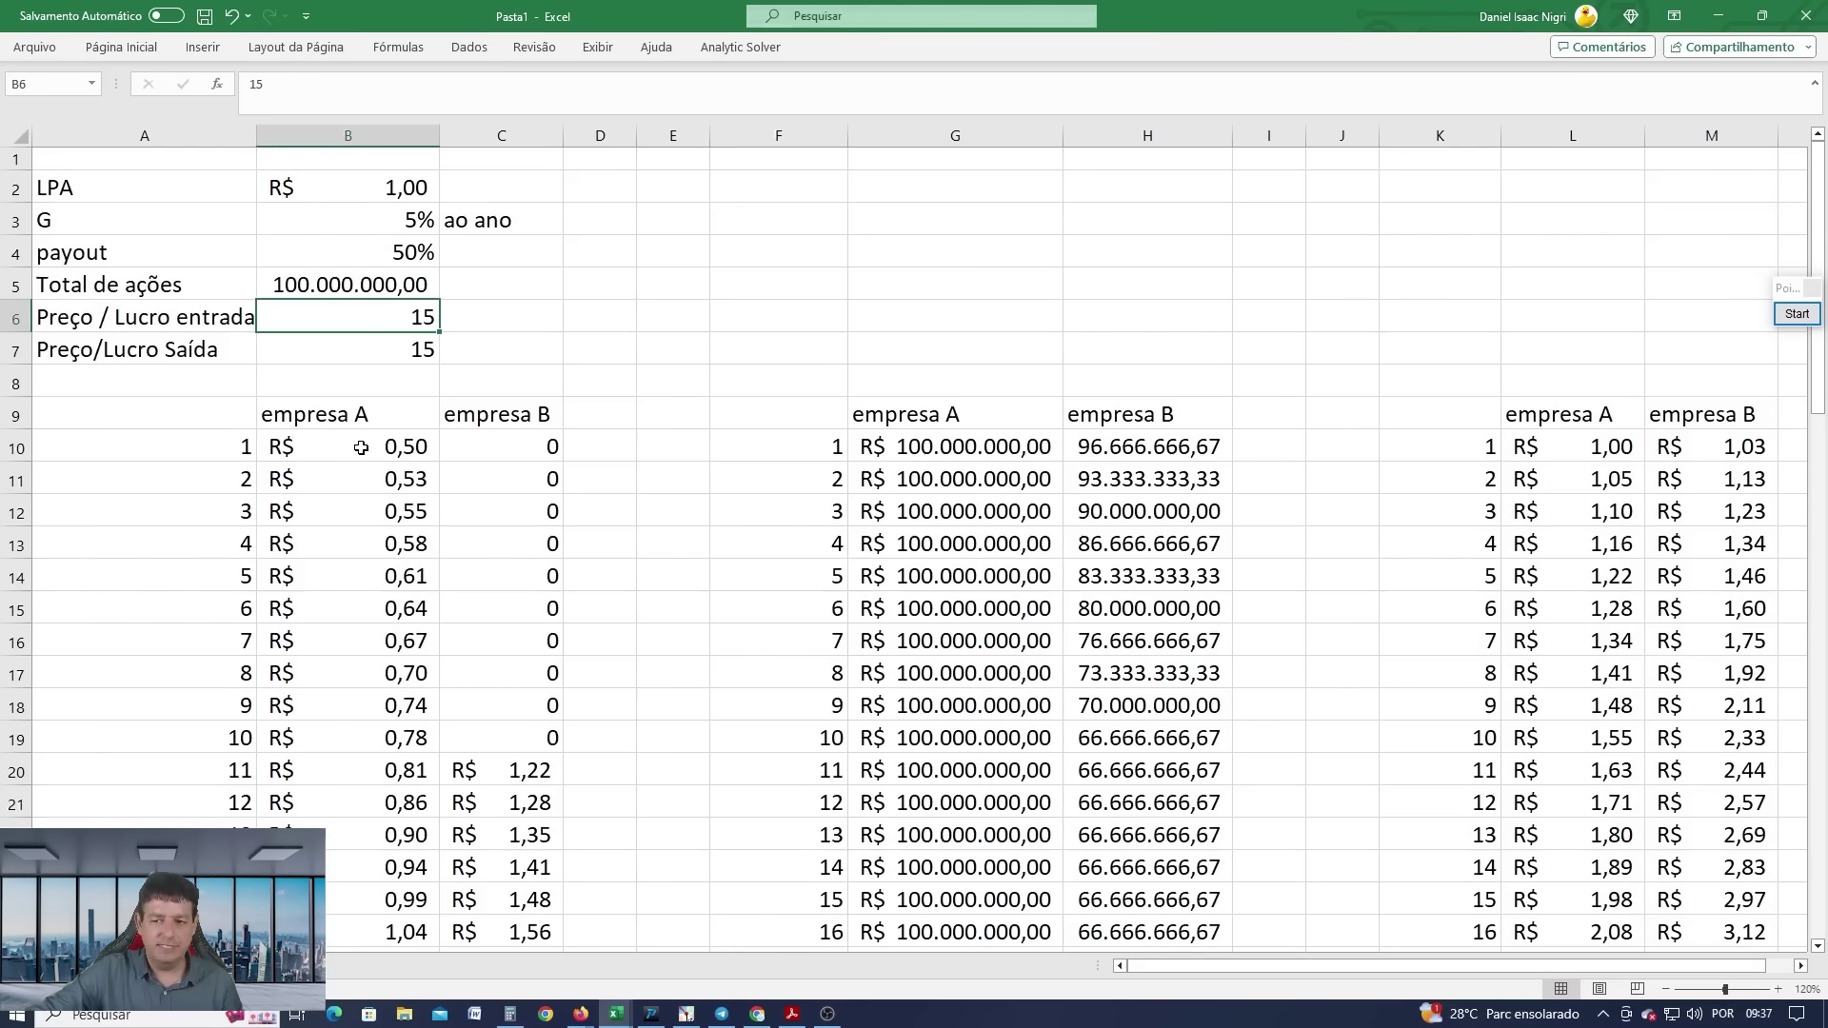
pyautogui.moveTo(361, 448); pyautogui.dragTo(360, 737)
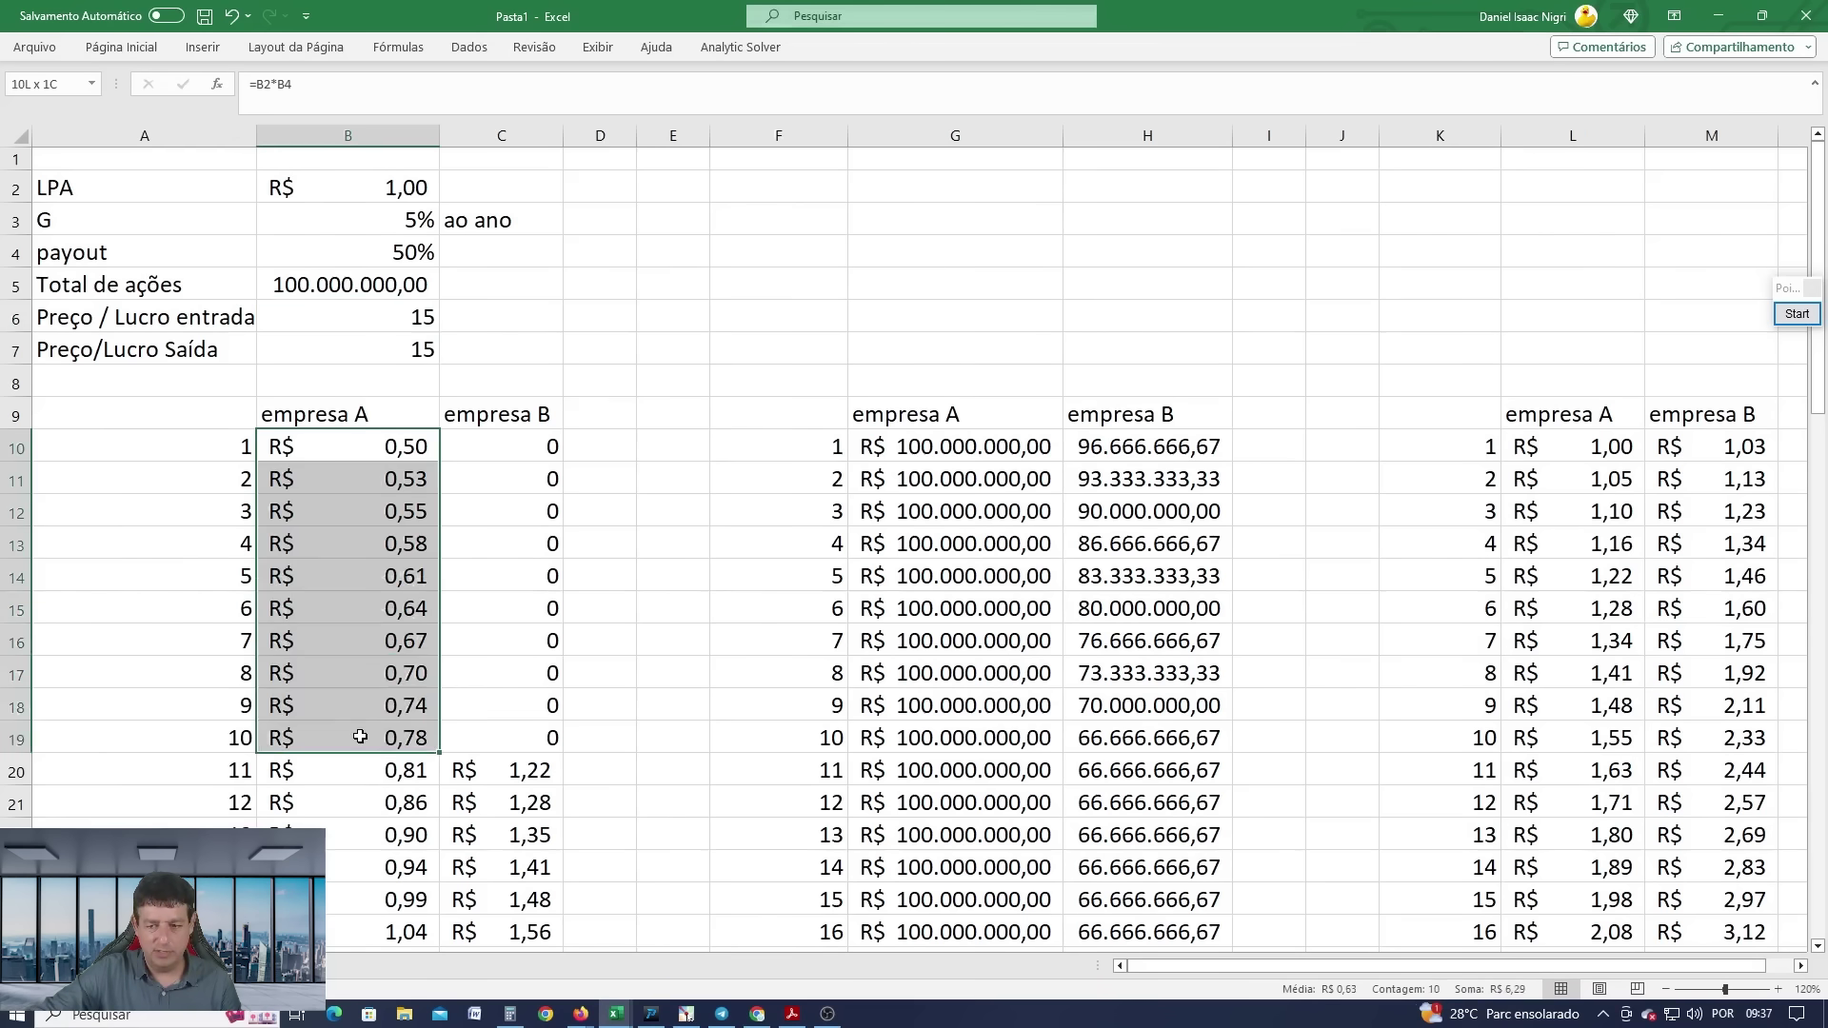
pyautogui.click(381, 219)
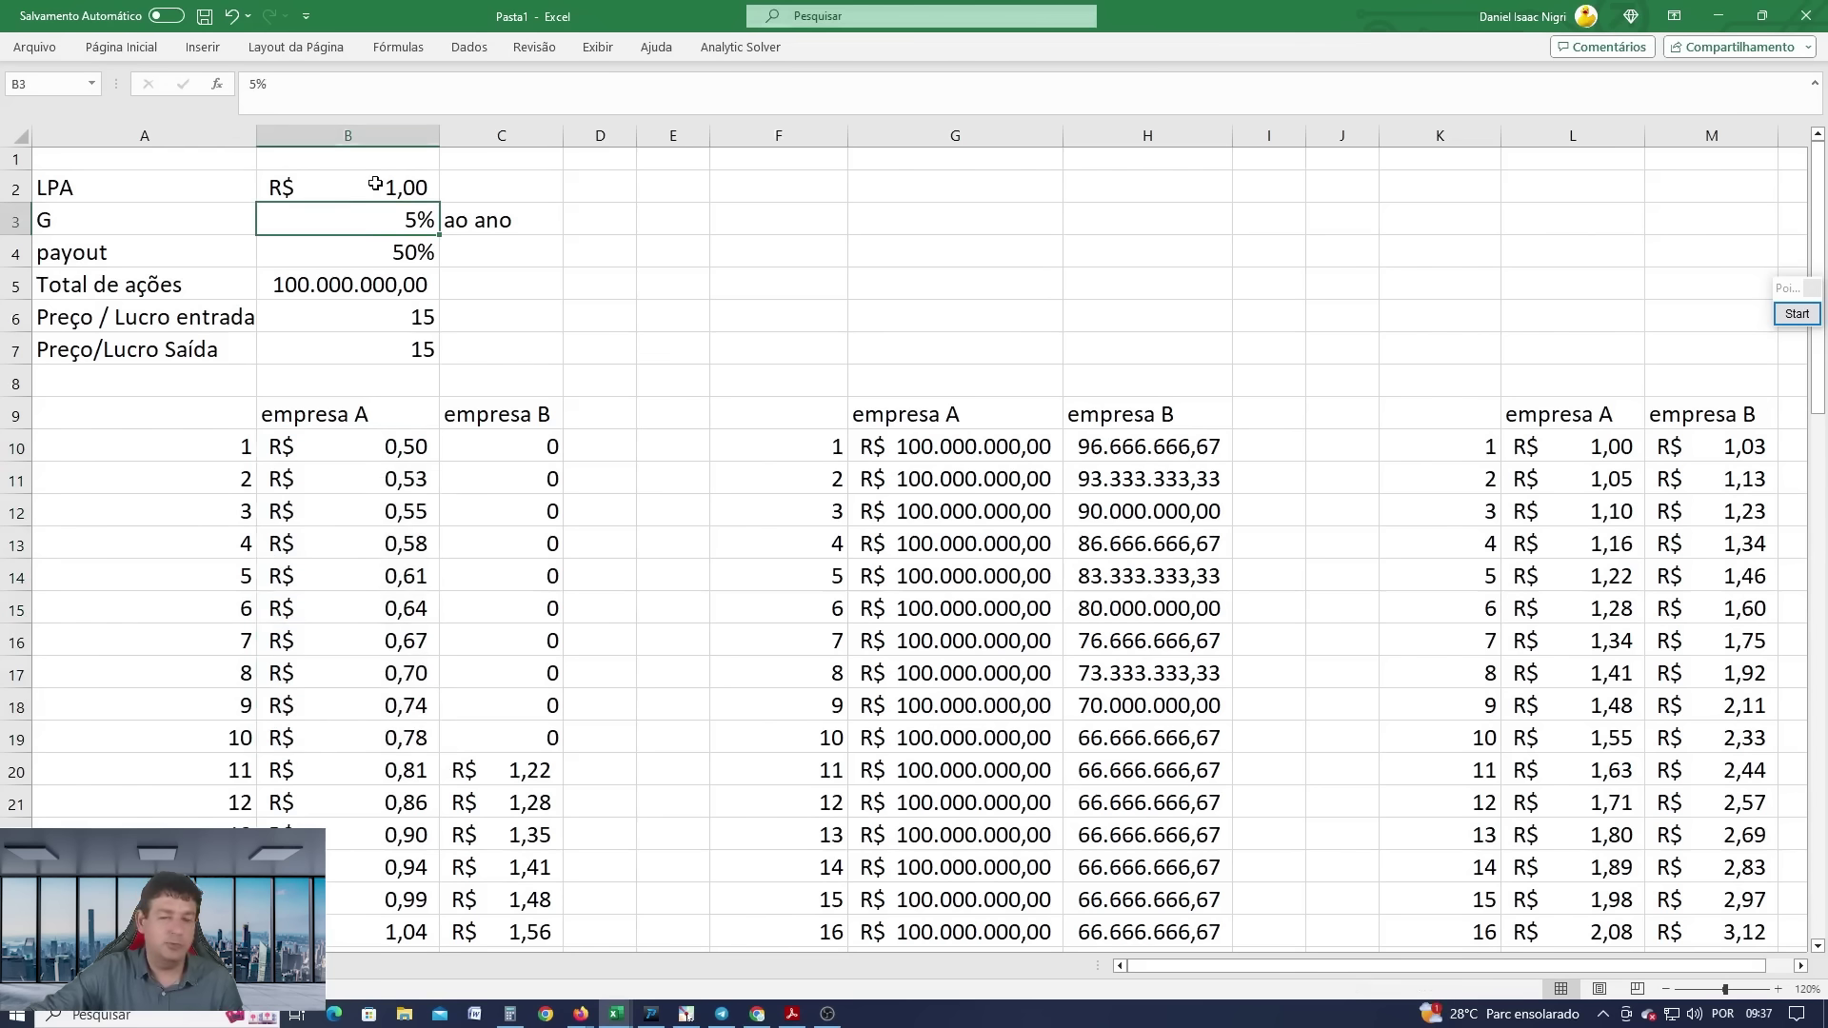
pyautogui.click(381, 255)
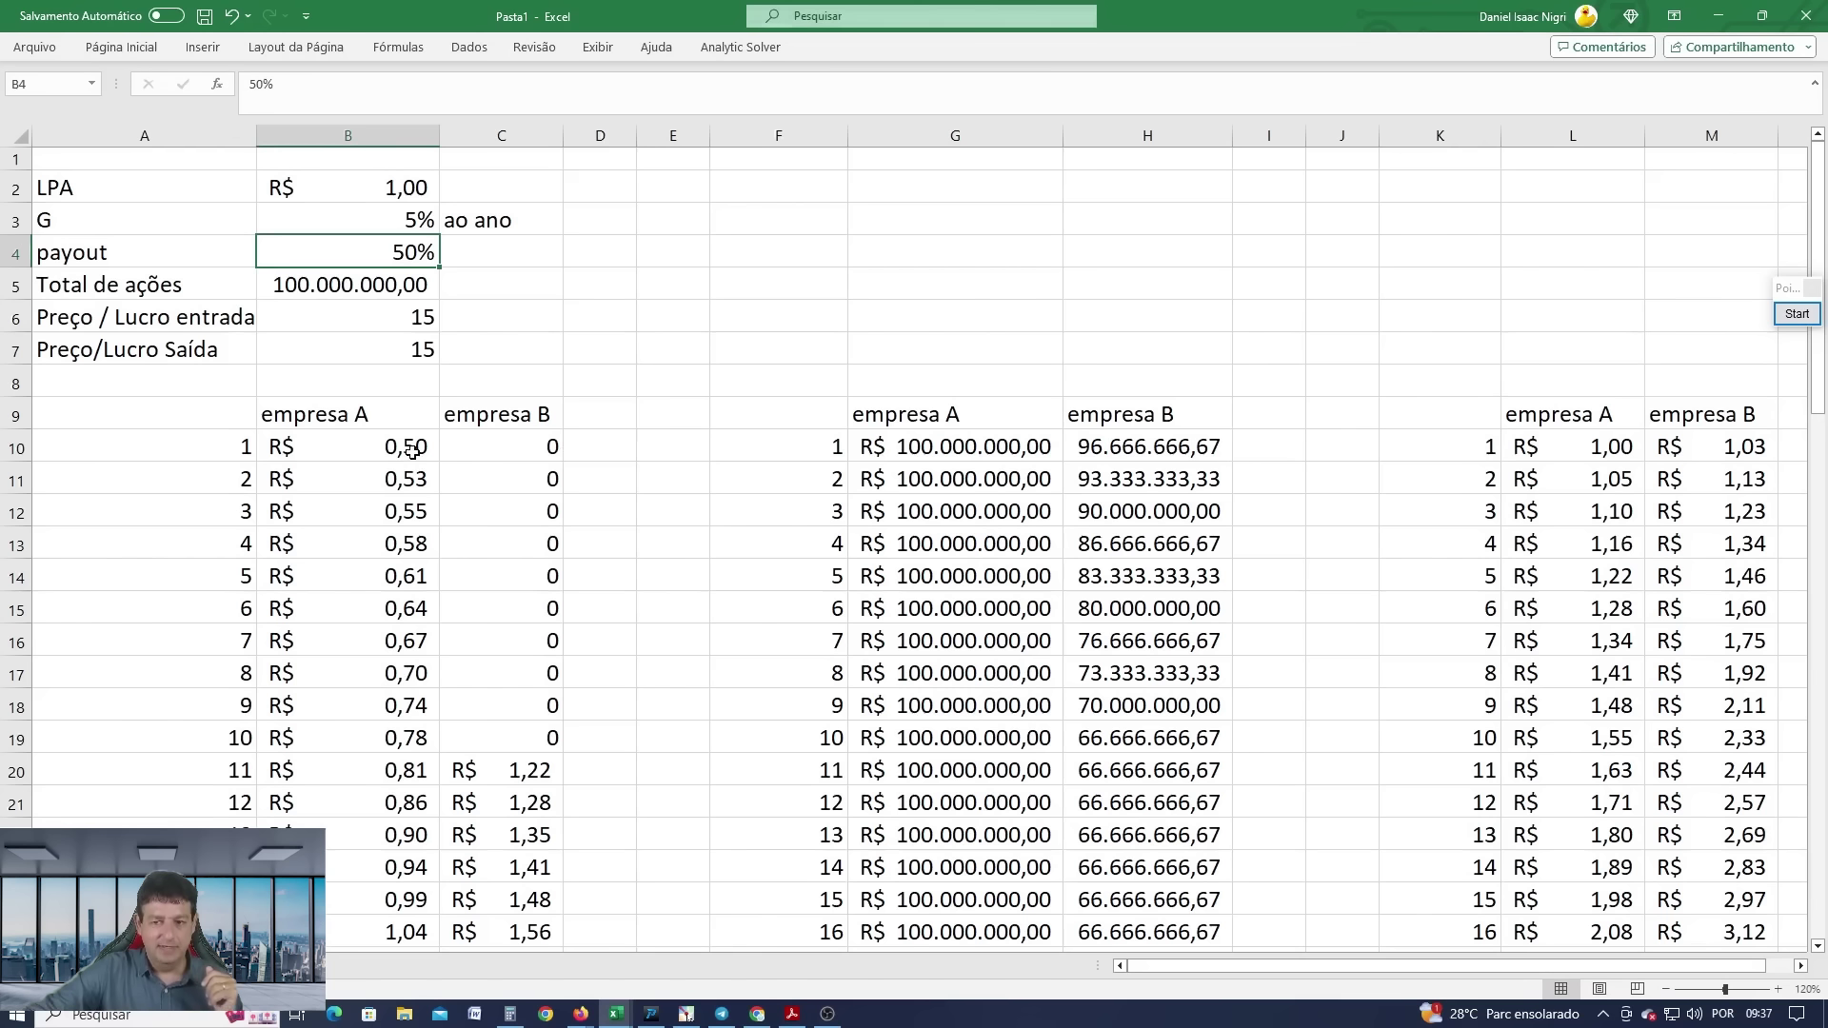
pyautogui.moveTo(411, 452); pyautogui.dragTo(383, 729)
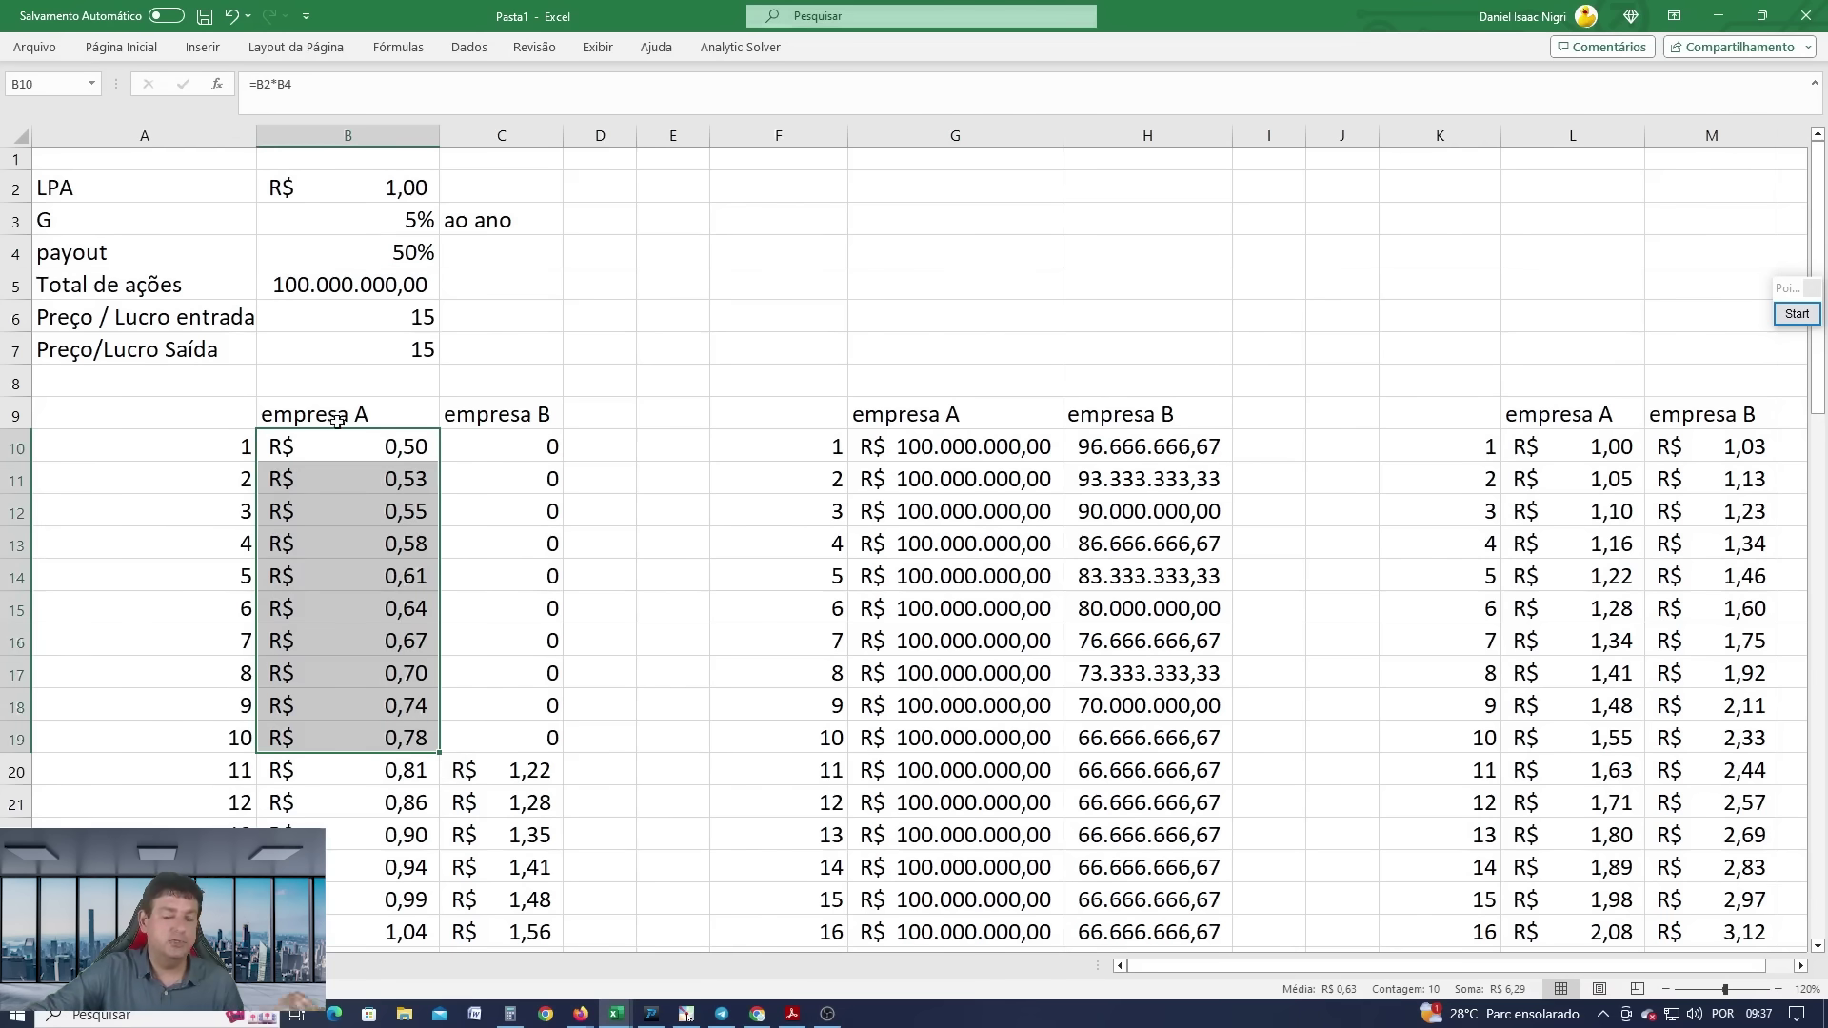
pyautogui.moveTo(494, 443); pyautogui.dragTo(497, 735)
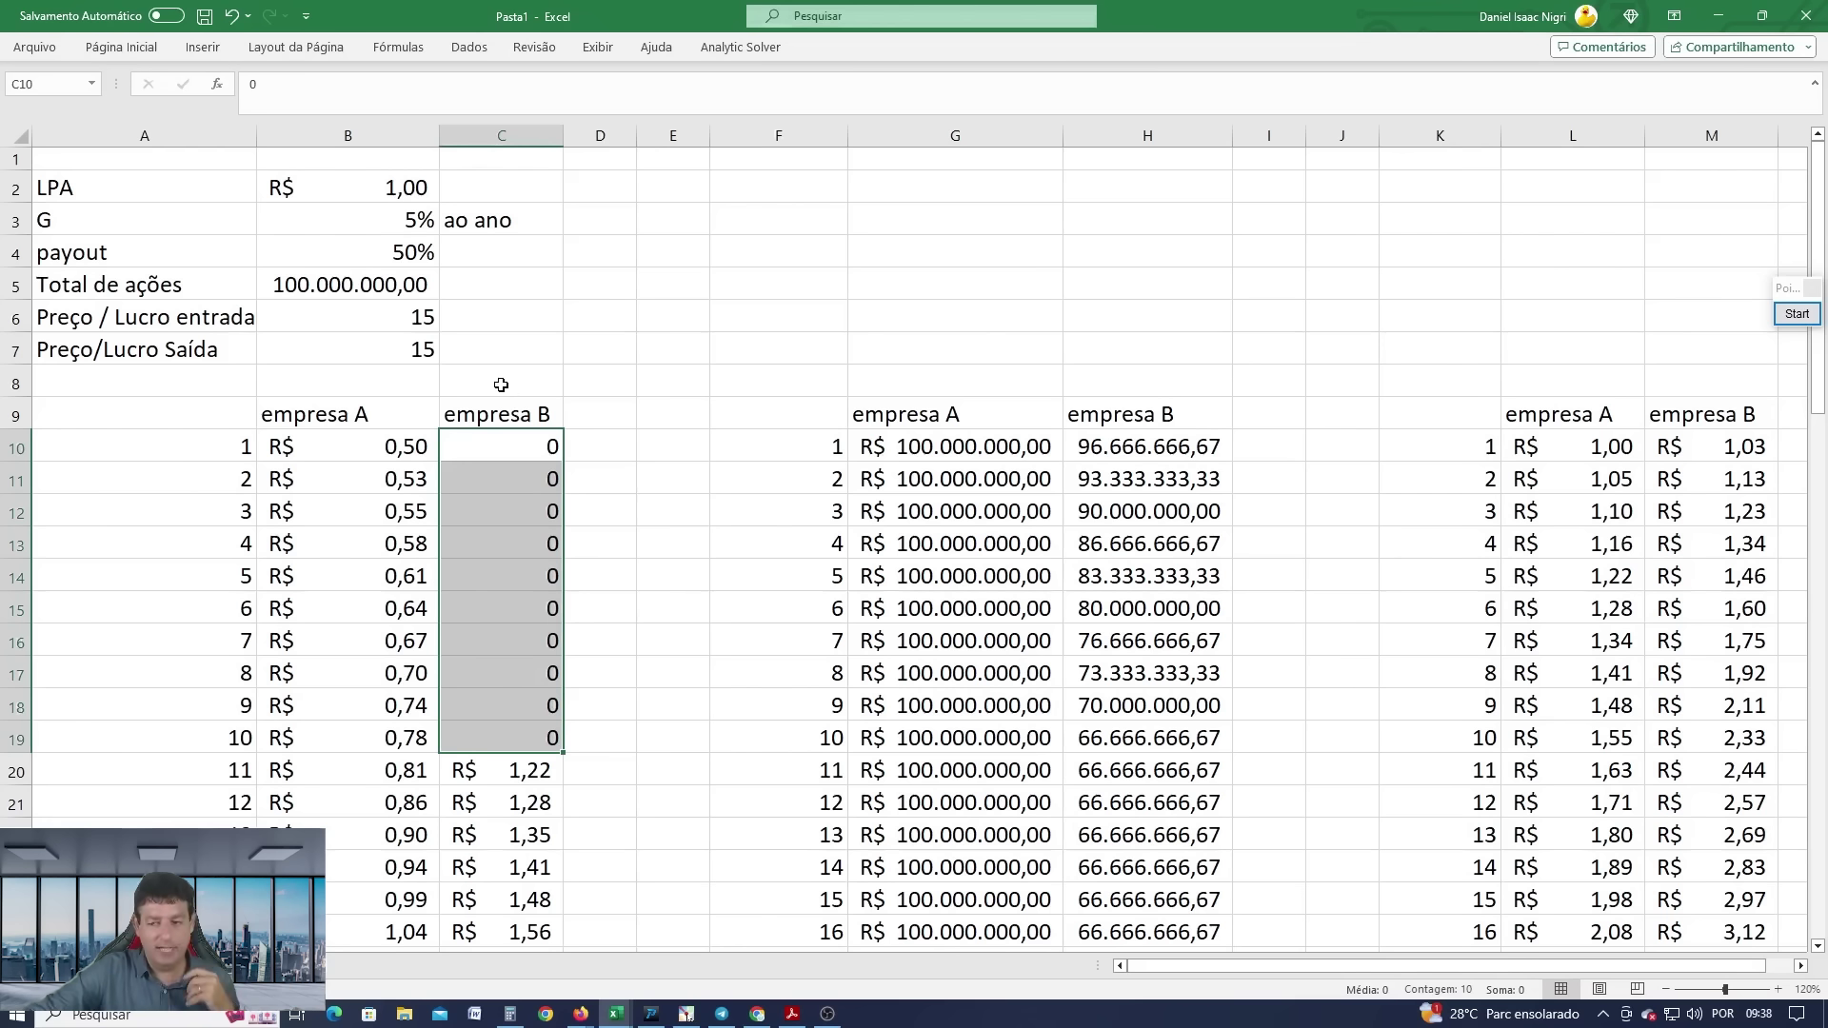
# Examine empresa A's share counts for years 1 to 8 and the year 1 share-count formula for empresa B.
pyautogui.click(947, 450)
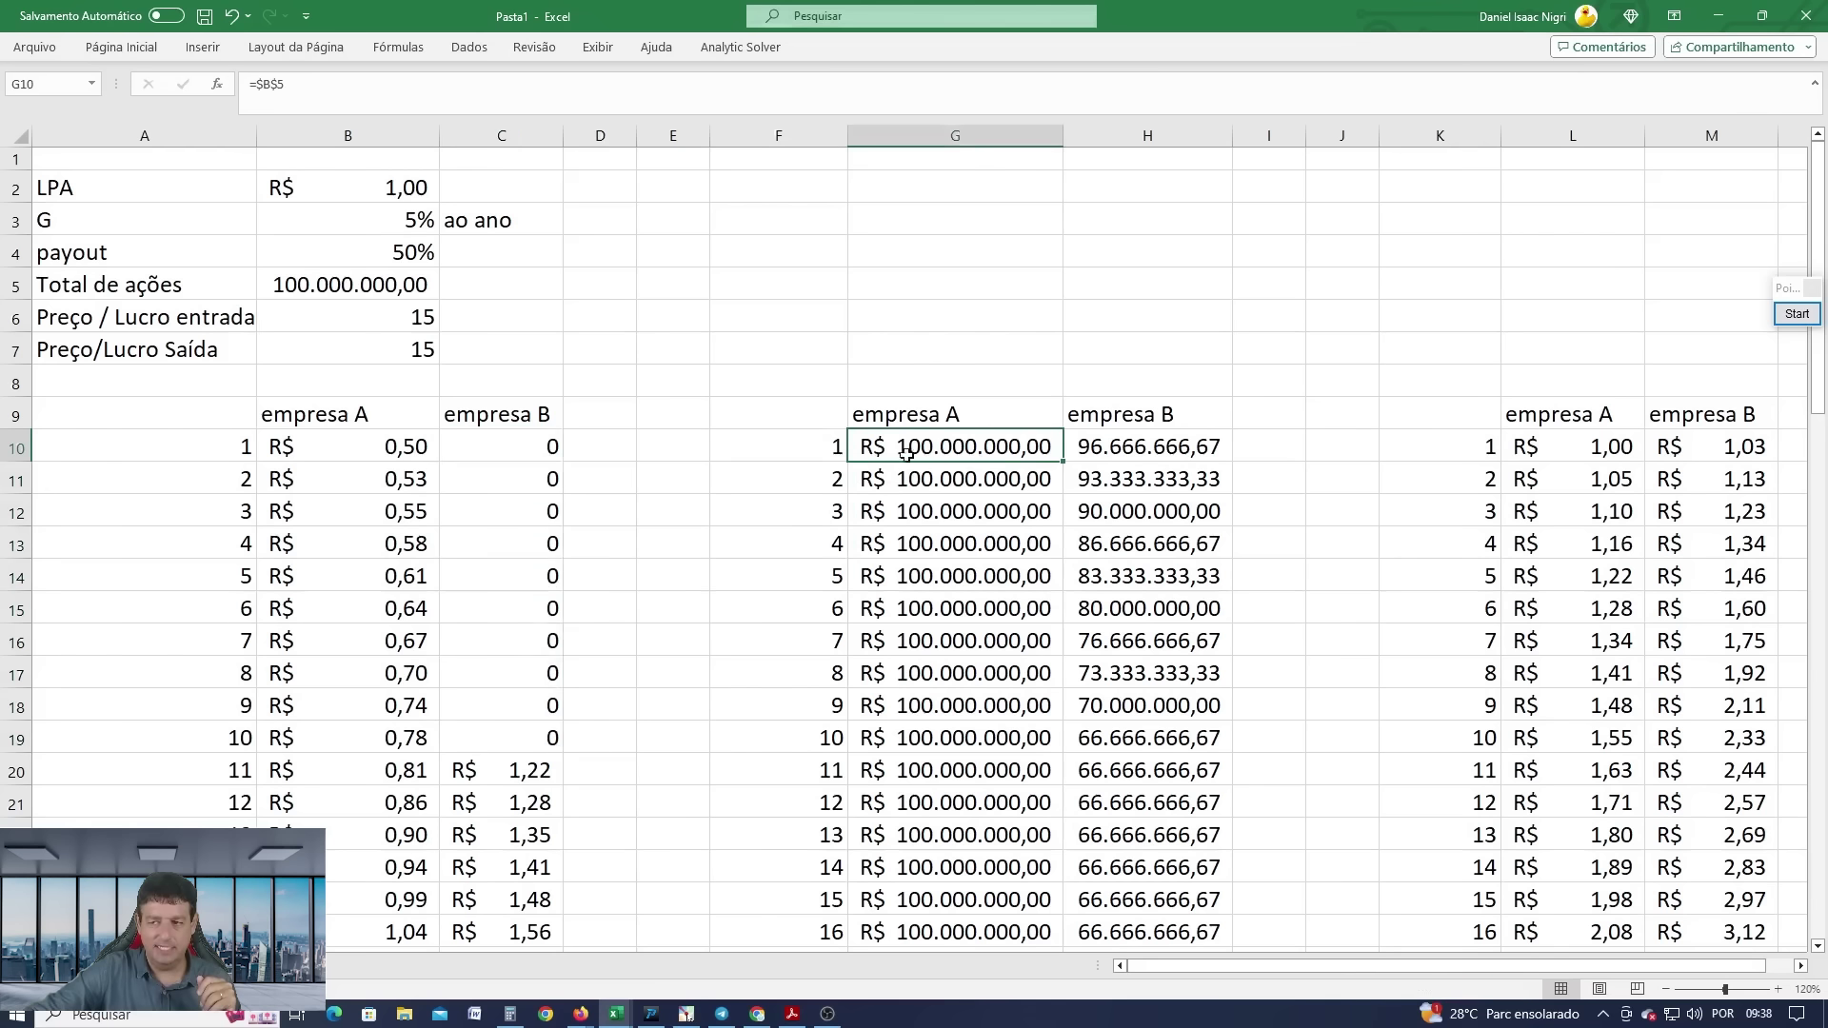
pyautogui.click(981, 478)
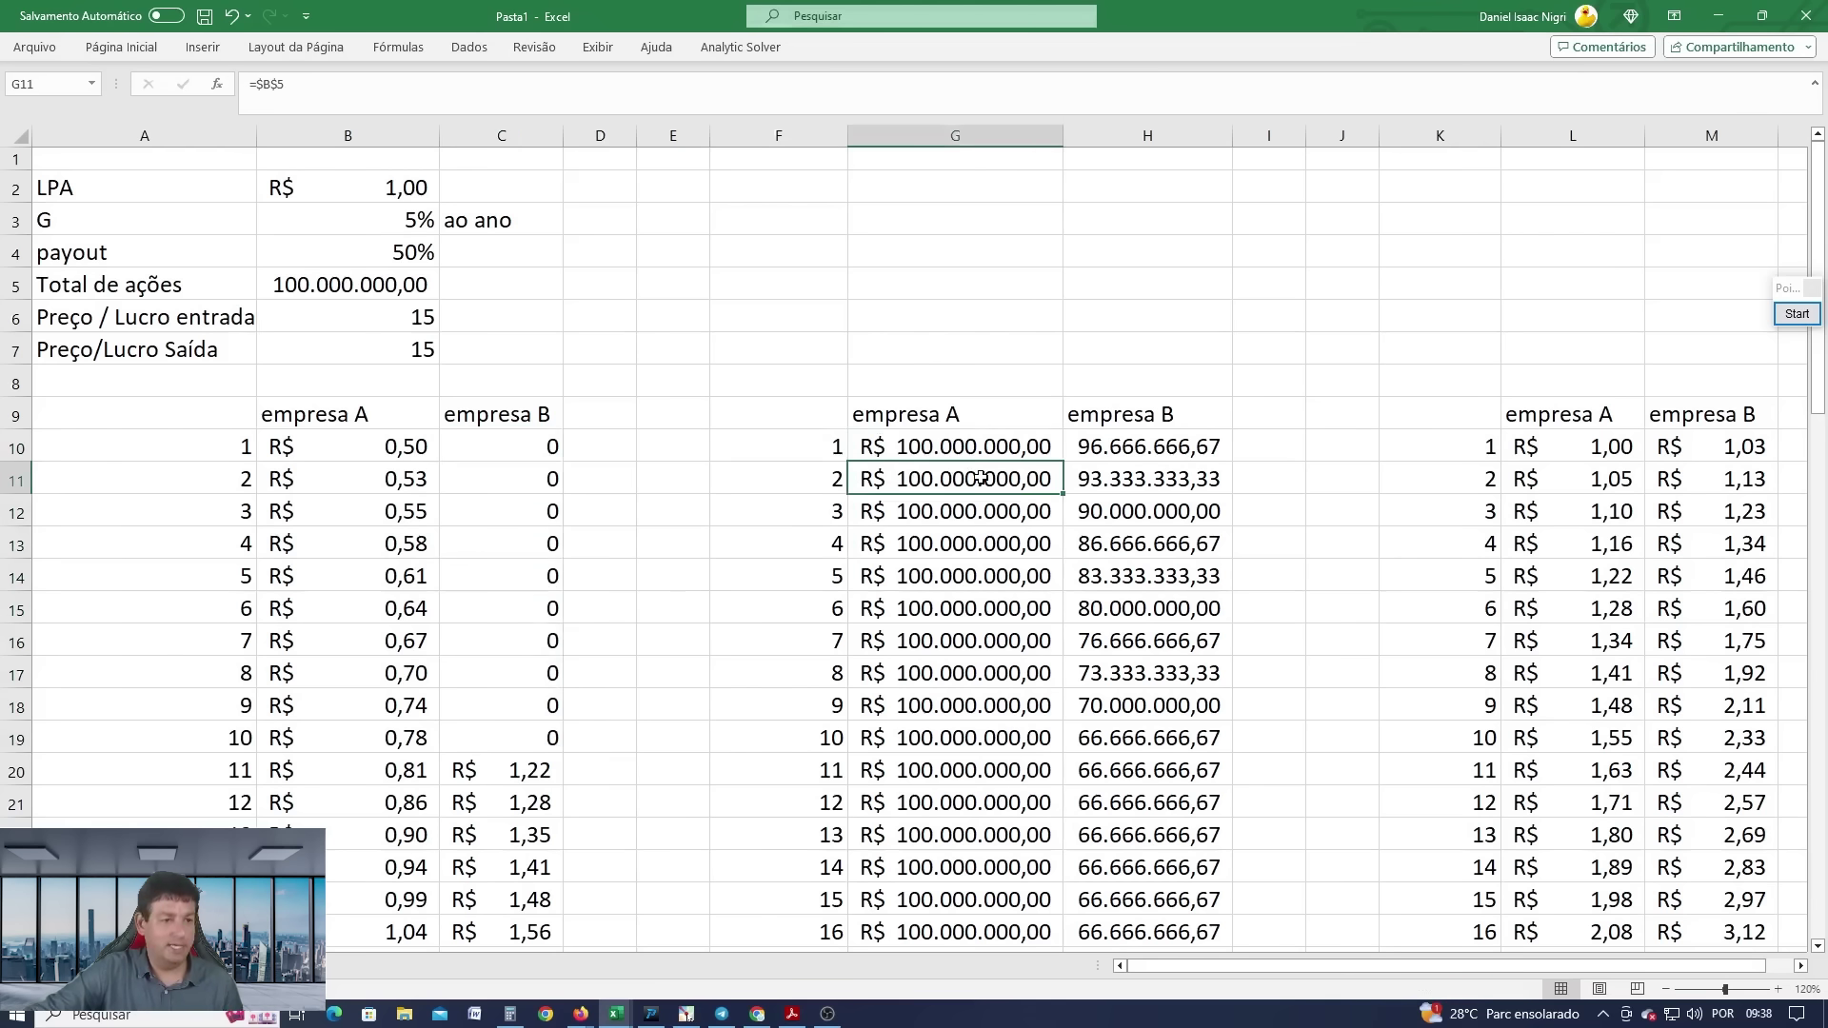
pyautogui.click(960, 506)
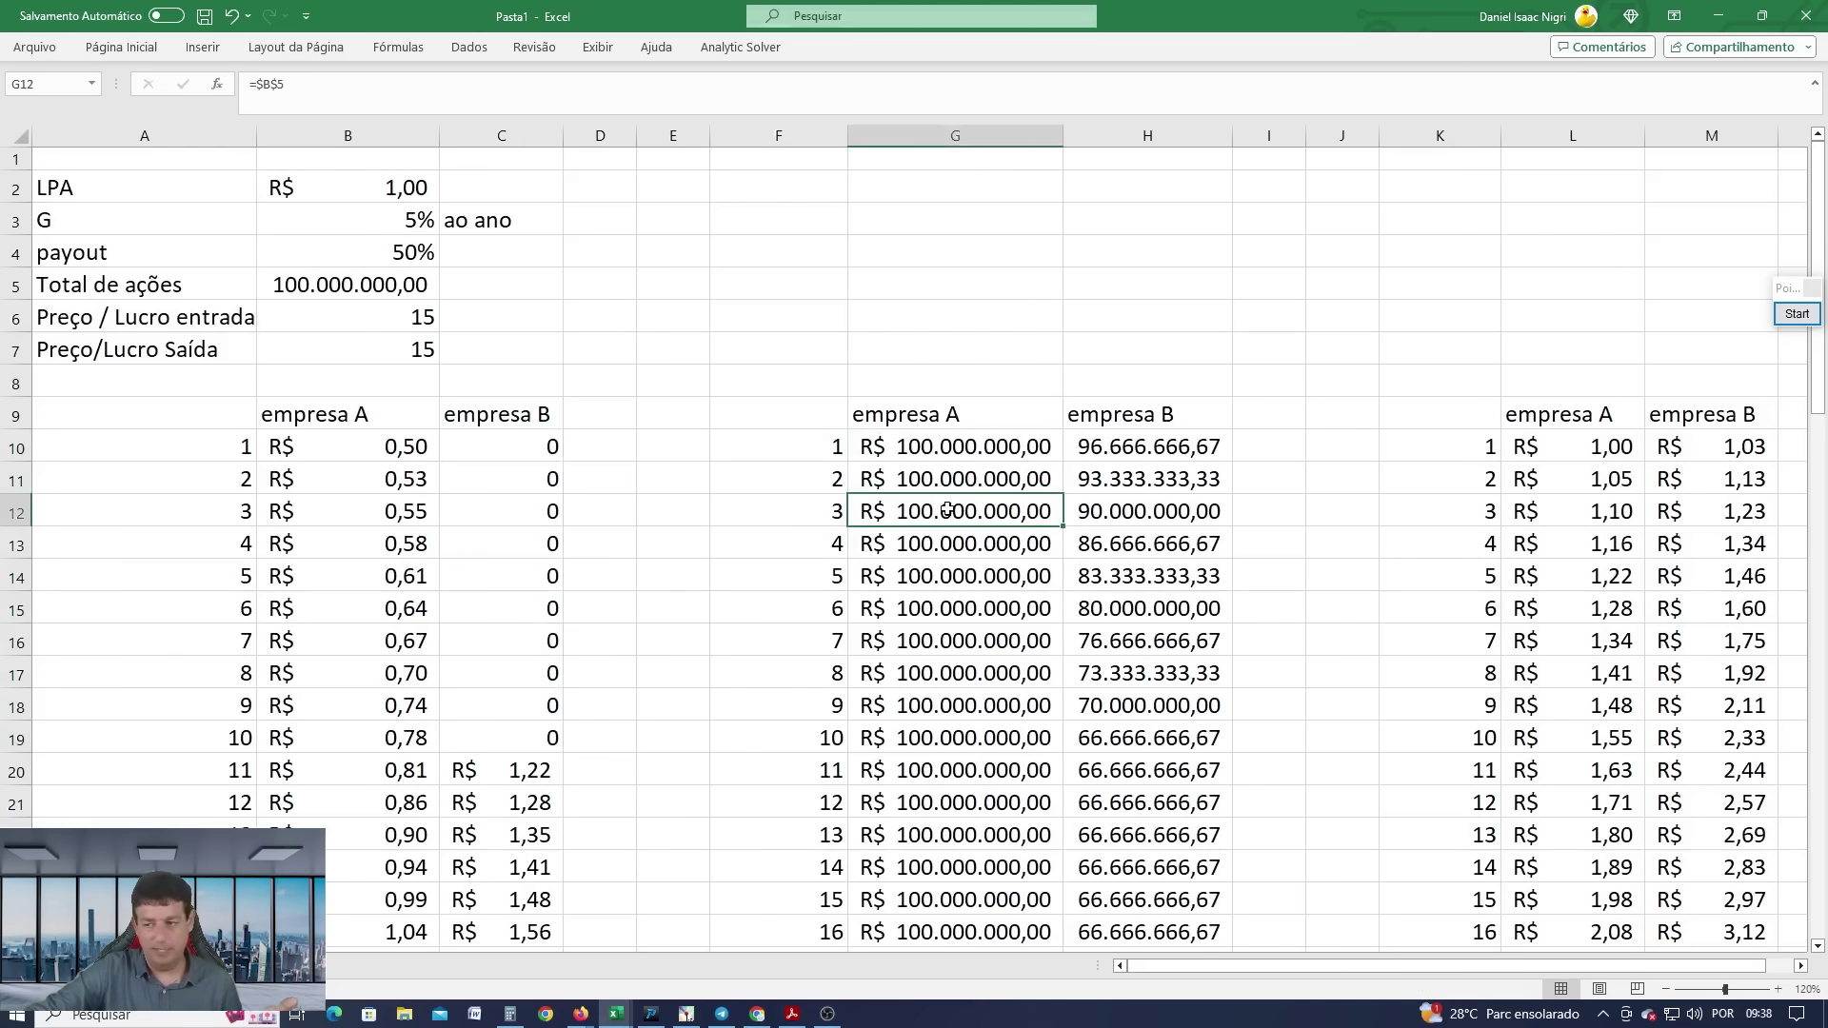
pyautogui.click(902, 544)
pyautogui.click(906, 585)
pyautogui.click(914, 609)
pyautogui.click(915, 641)
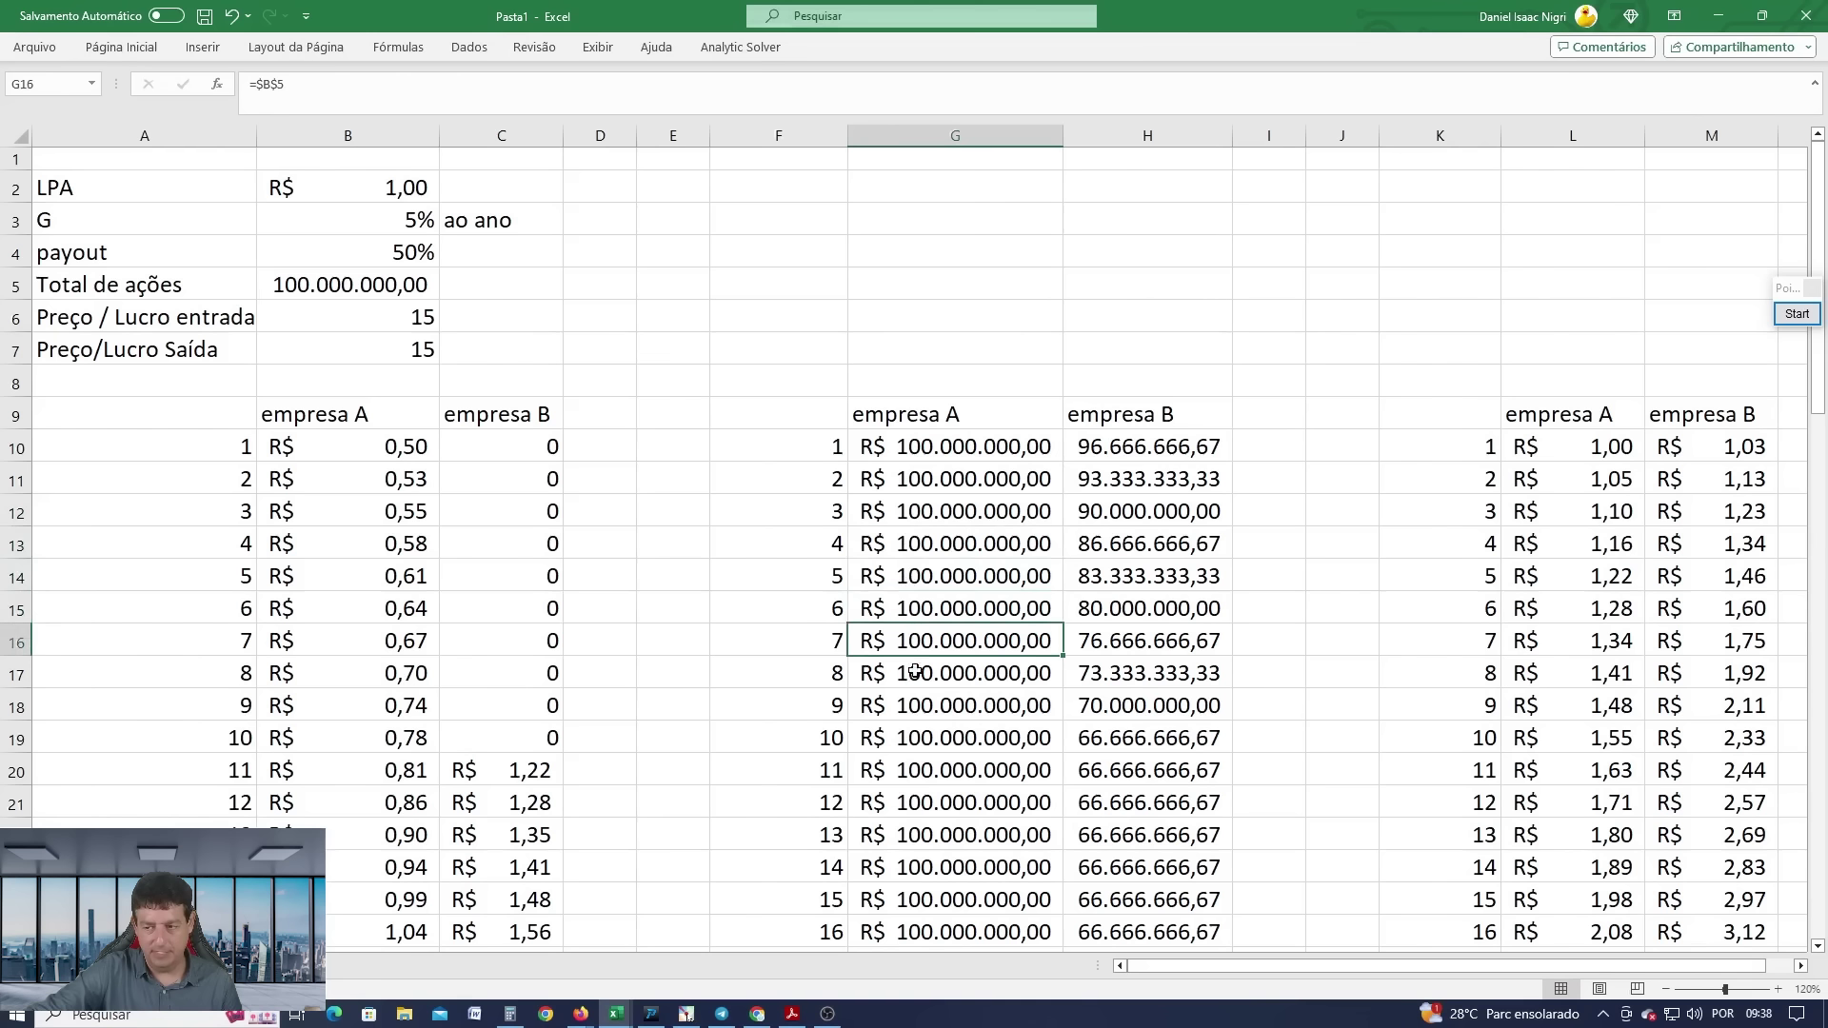
pyautogui.click(915, 672)
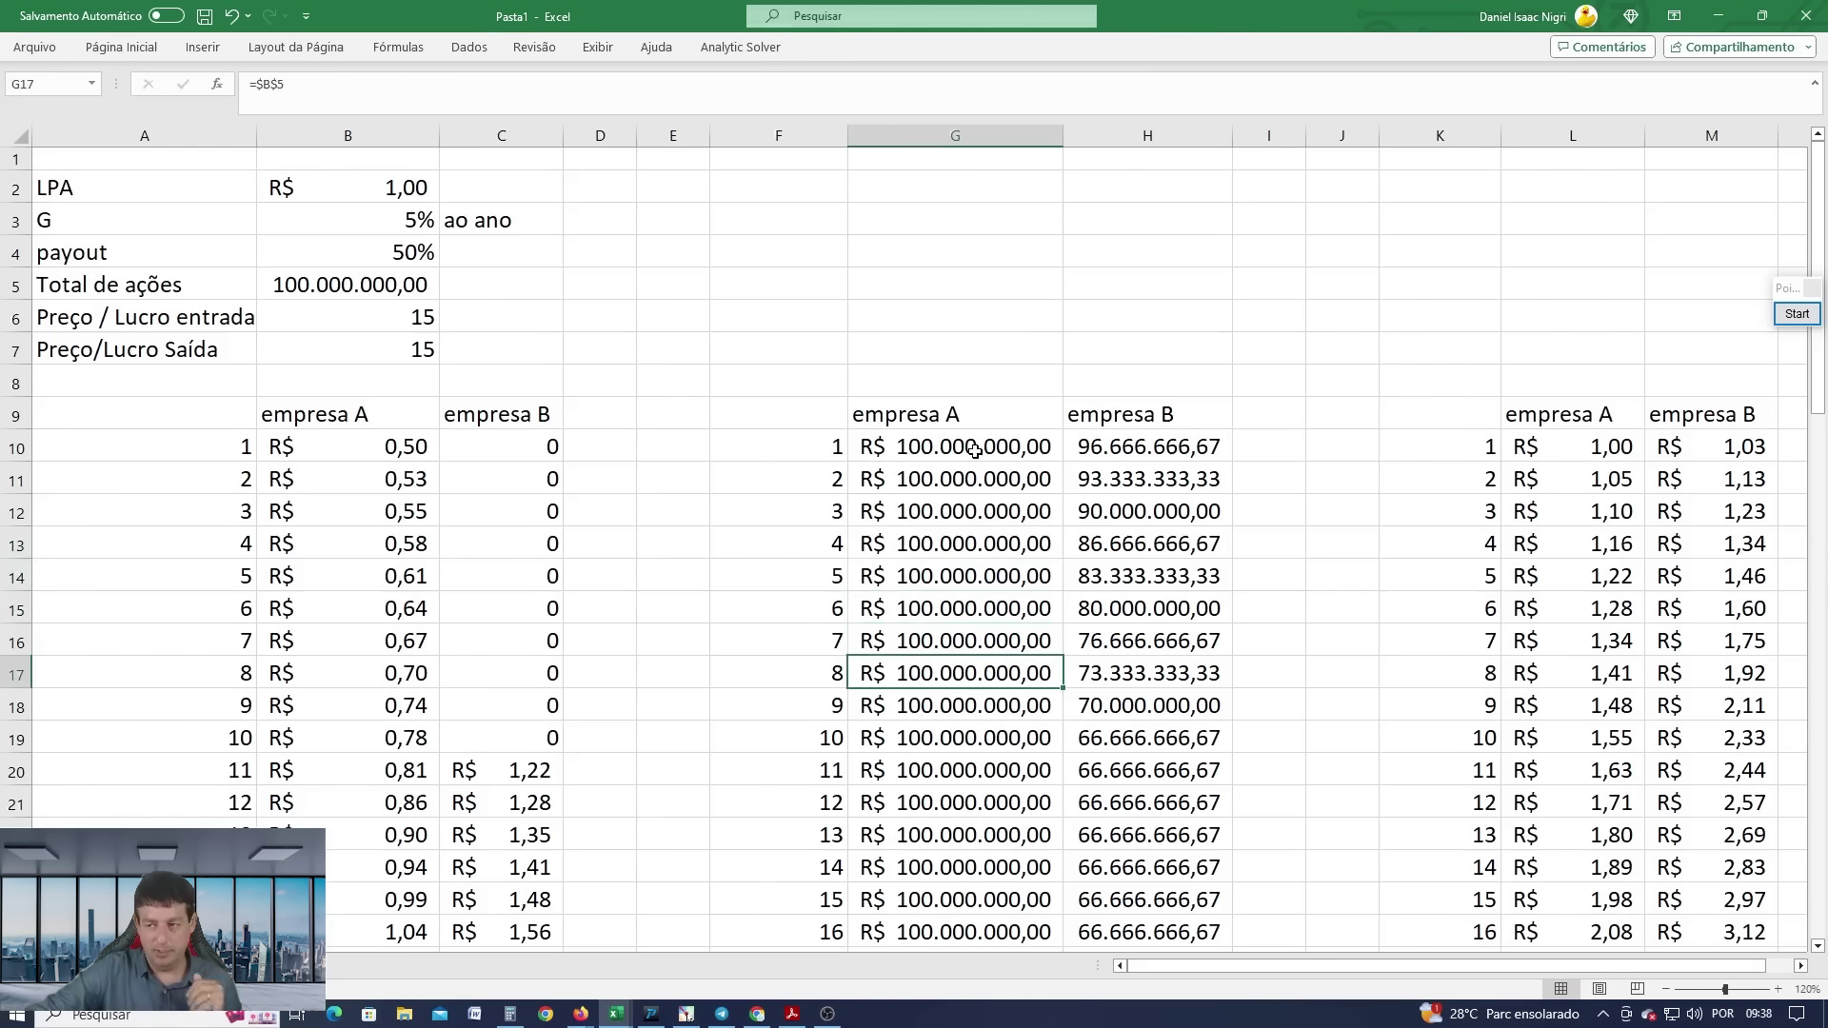
pyautogui.click(1123, 449)
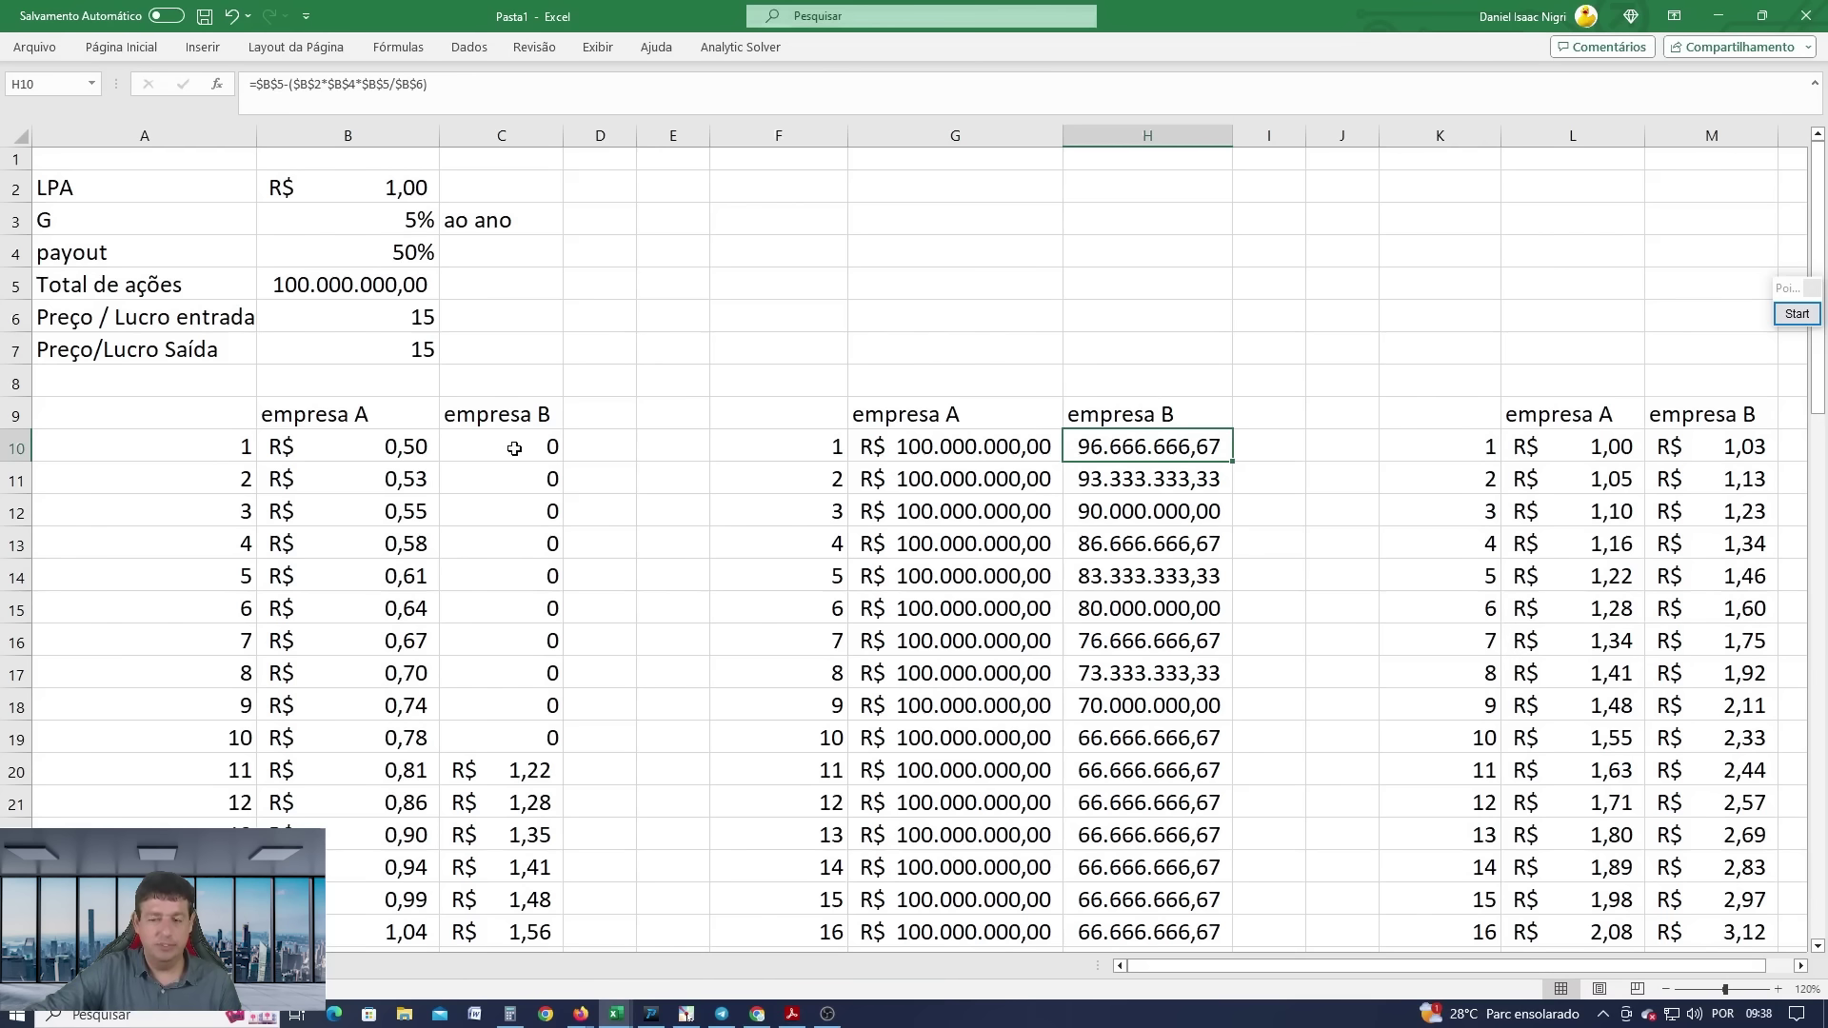
# Divide 50.000.000 by 15 in the Calculator and check empresa B's share counts for years 8 and 10 back in the worksheet.
pyautogui.click(509, 1014)
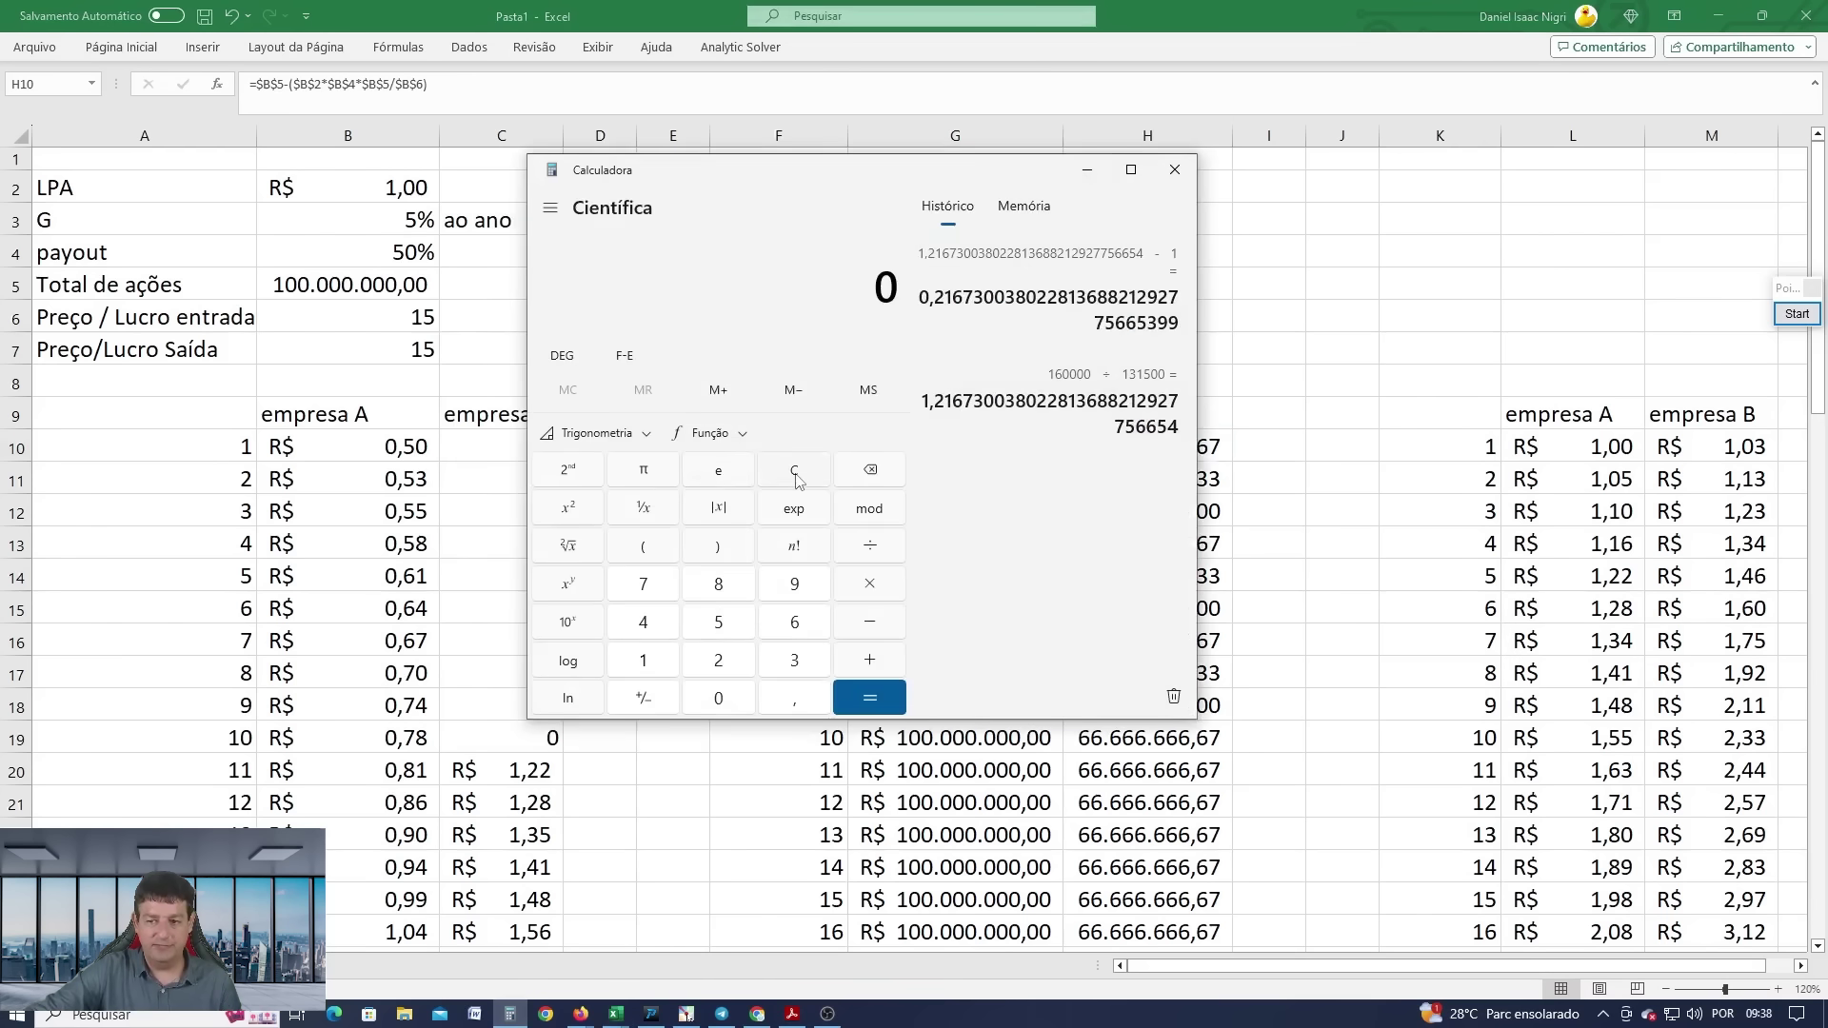
pyautogui.write('5000')
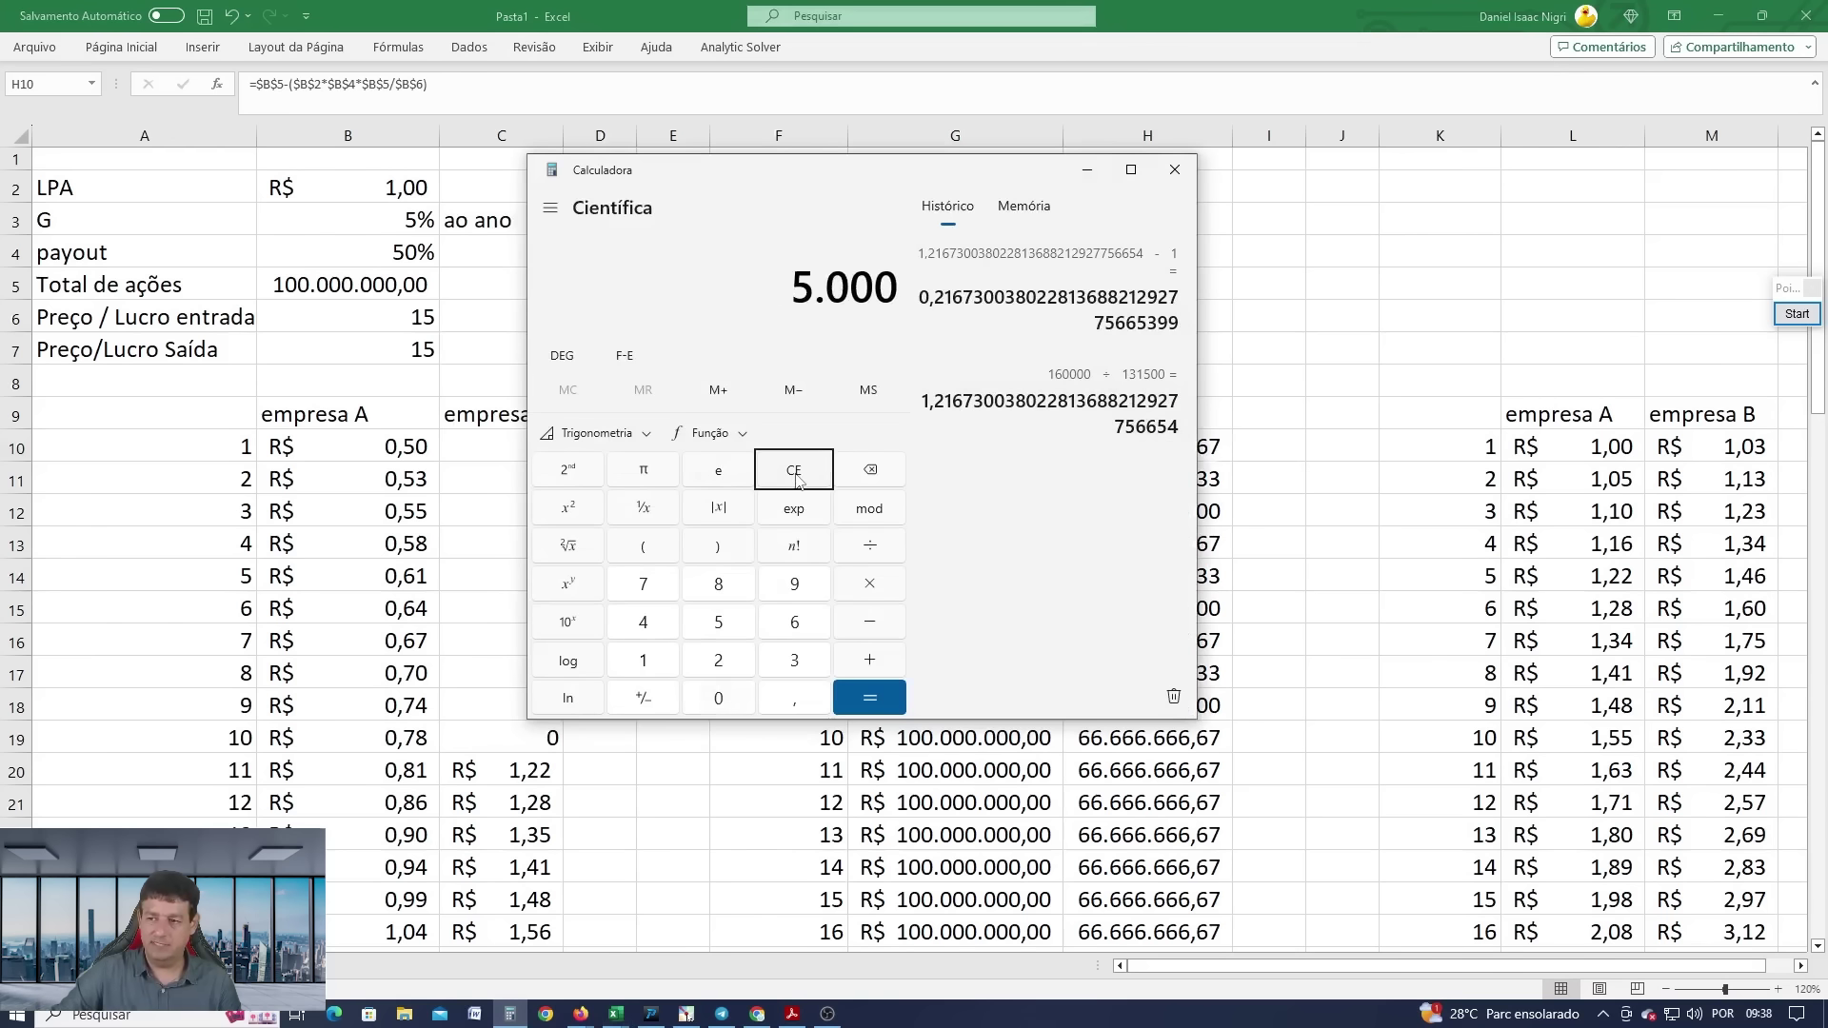
pyautogui.write('00000')
pyautogui.press('BackSpace')
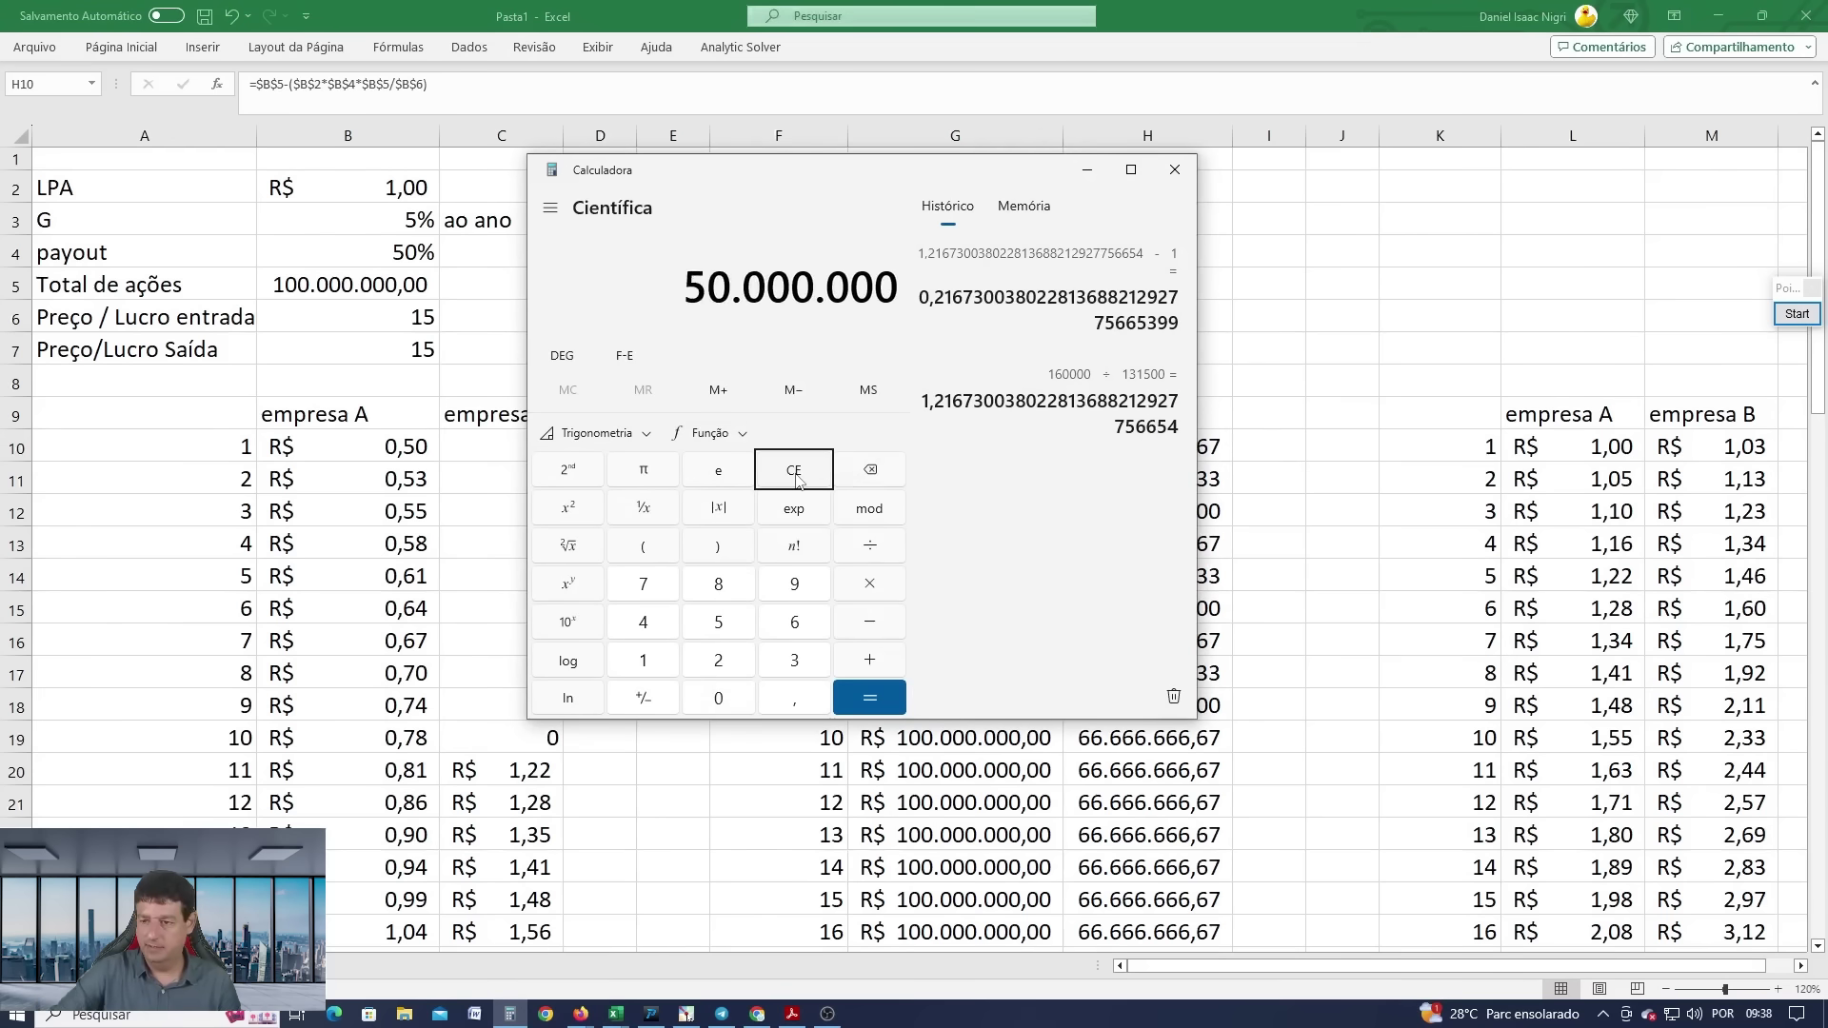
pyautogui.write('/15')
pyautogui.press('Return')
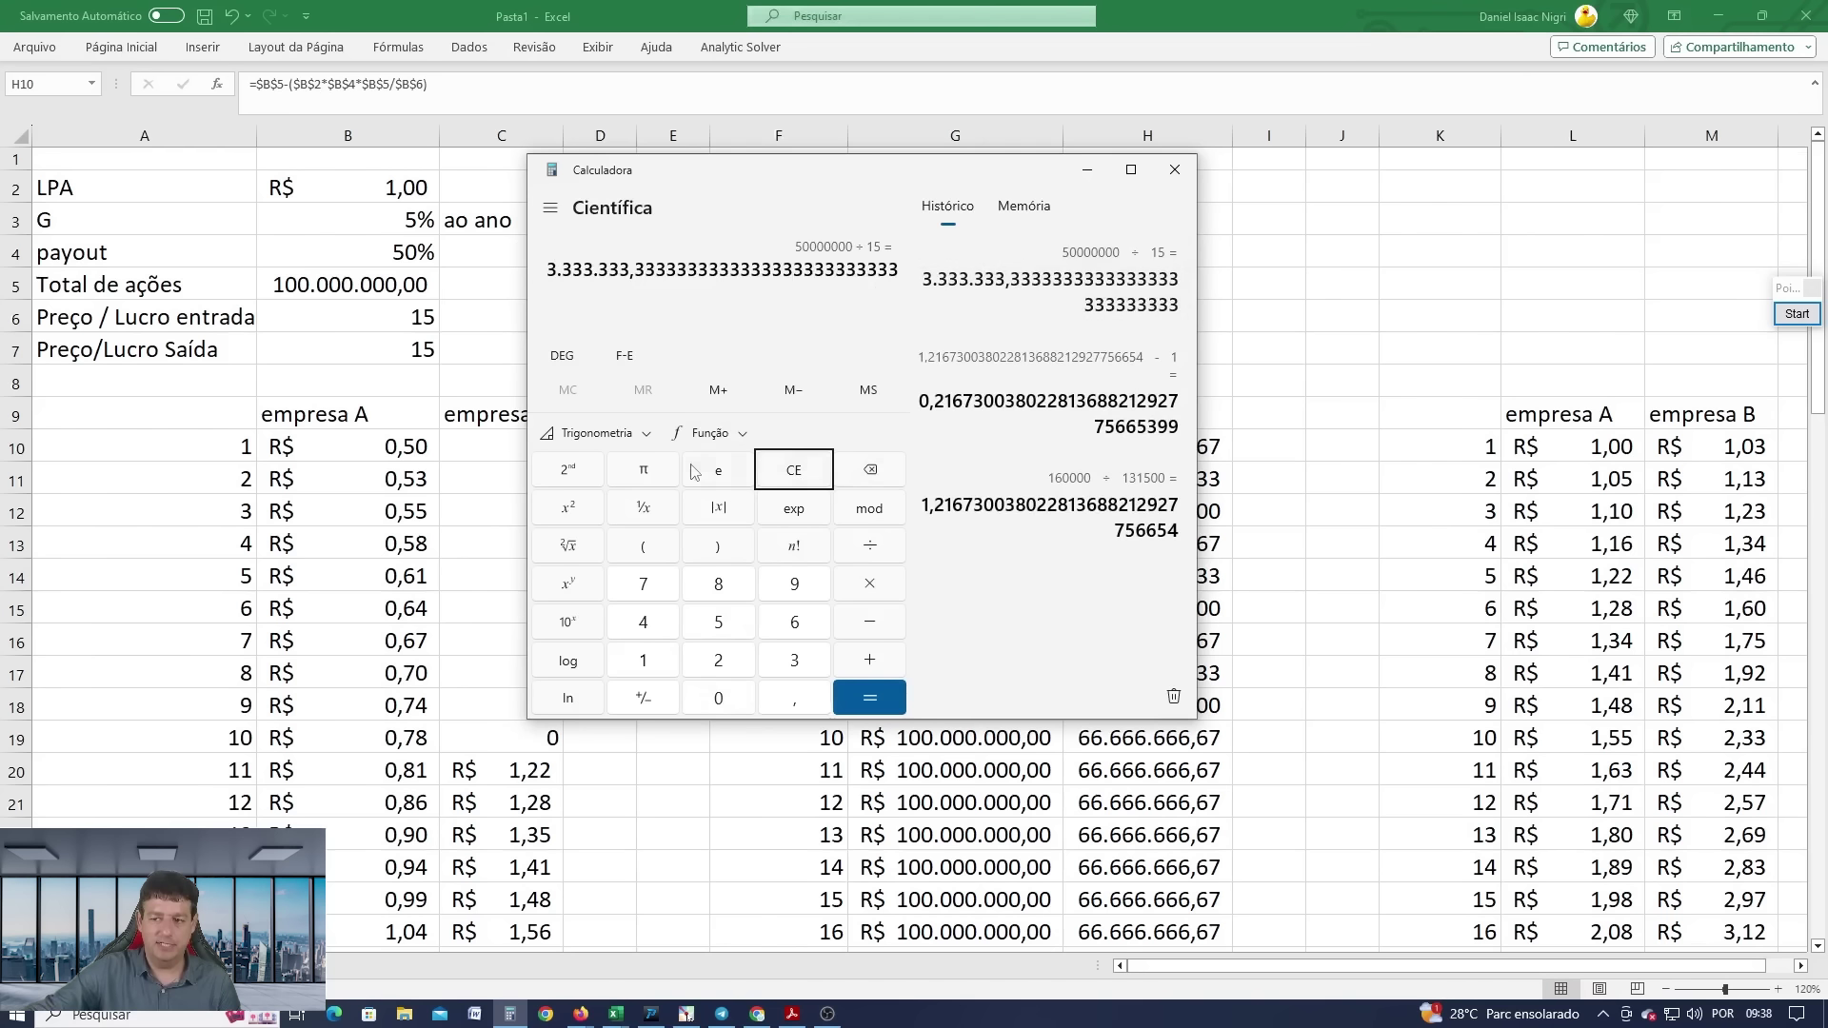
pyautogui.click(782, 469)
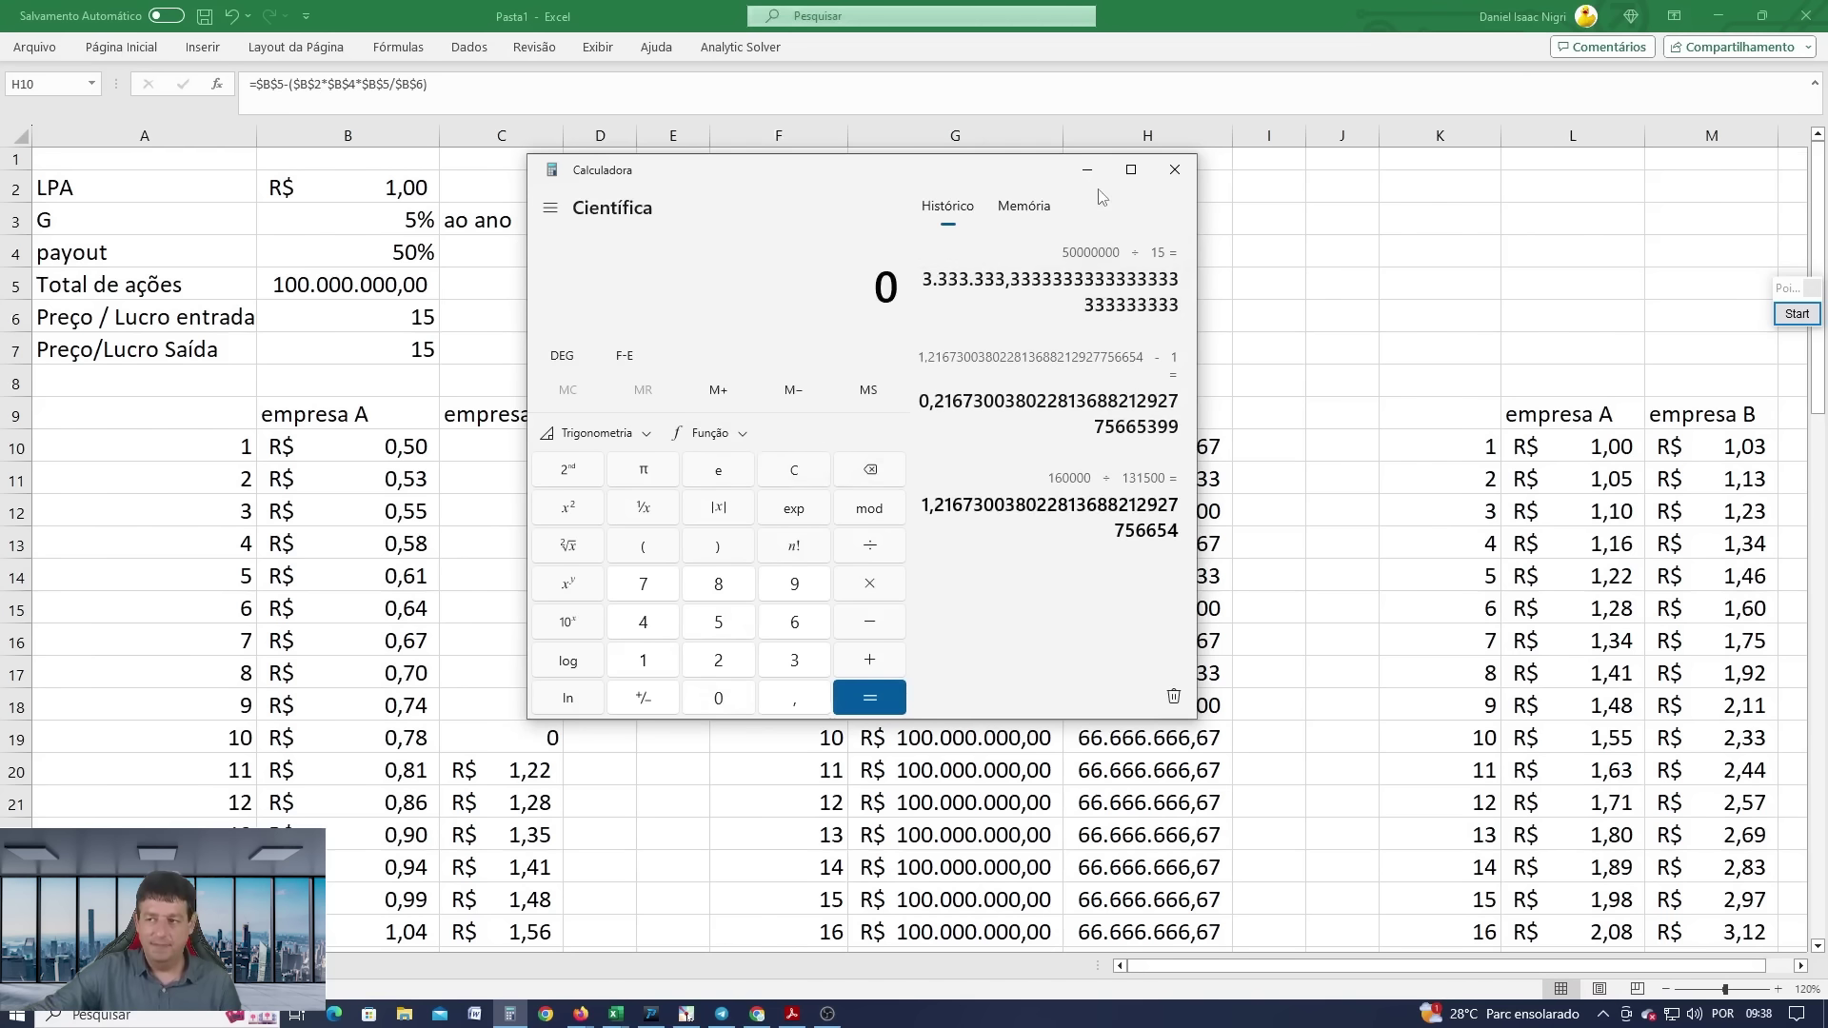
pyautogui.click(1087, 170)
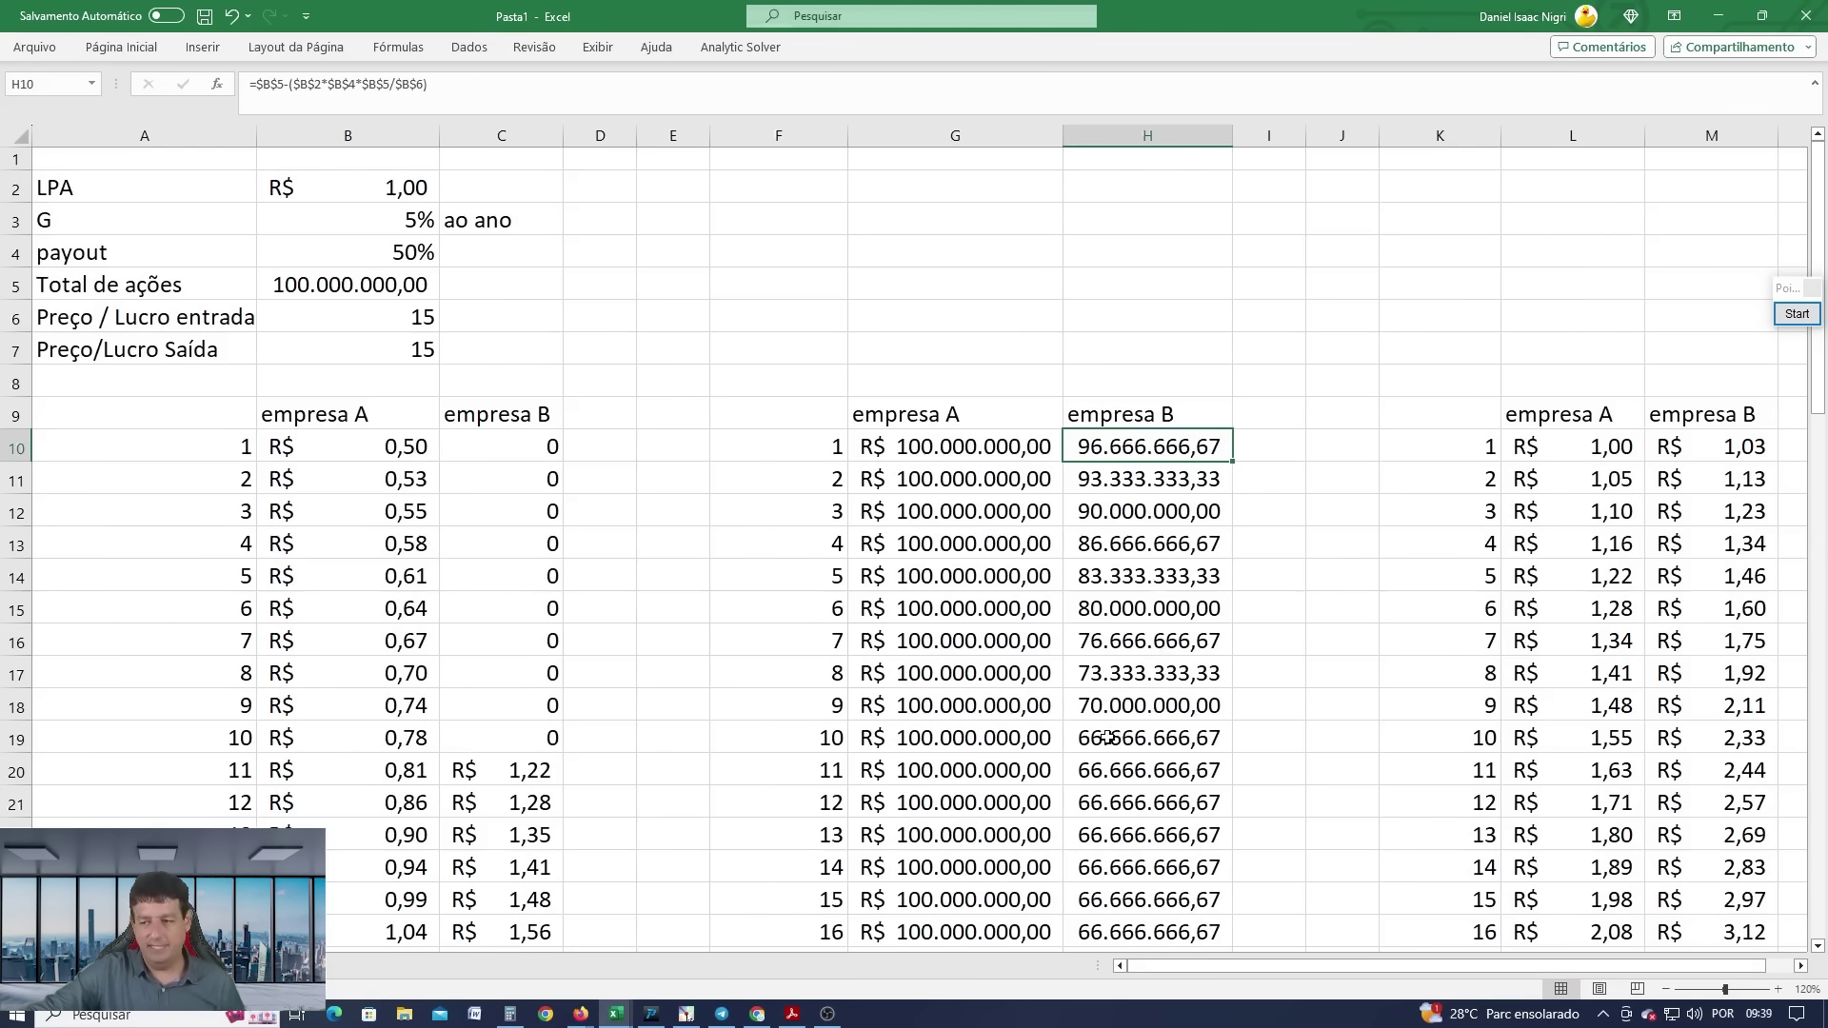
pyautogui.click(1104, 673)
pyautogui.click(1085, 738)
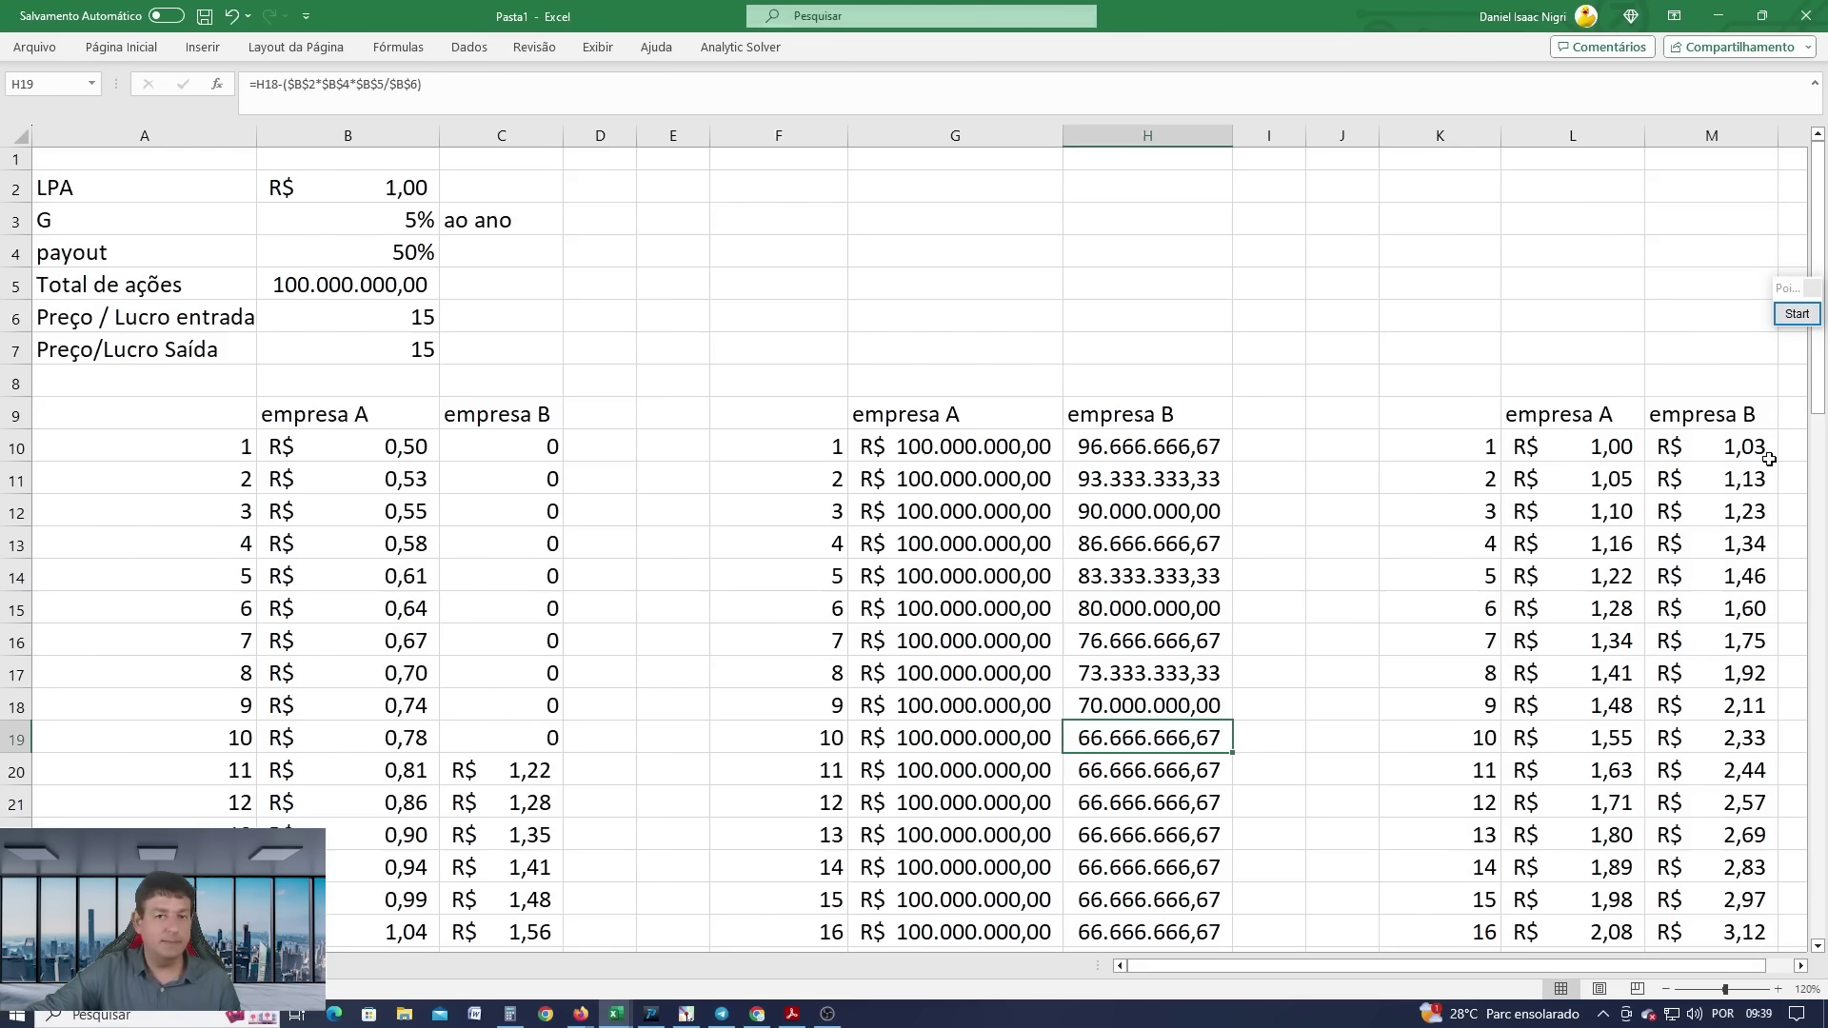
# Enter the formula =G10*L10 in P10 to calculate empresa A's total profit for year 1.
pyautogui.click(1800, 967)
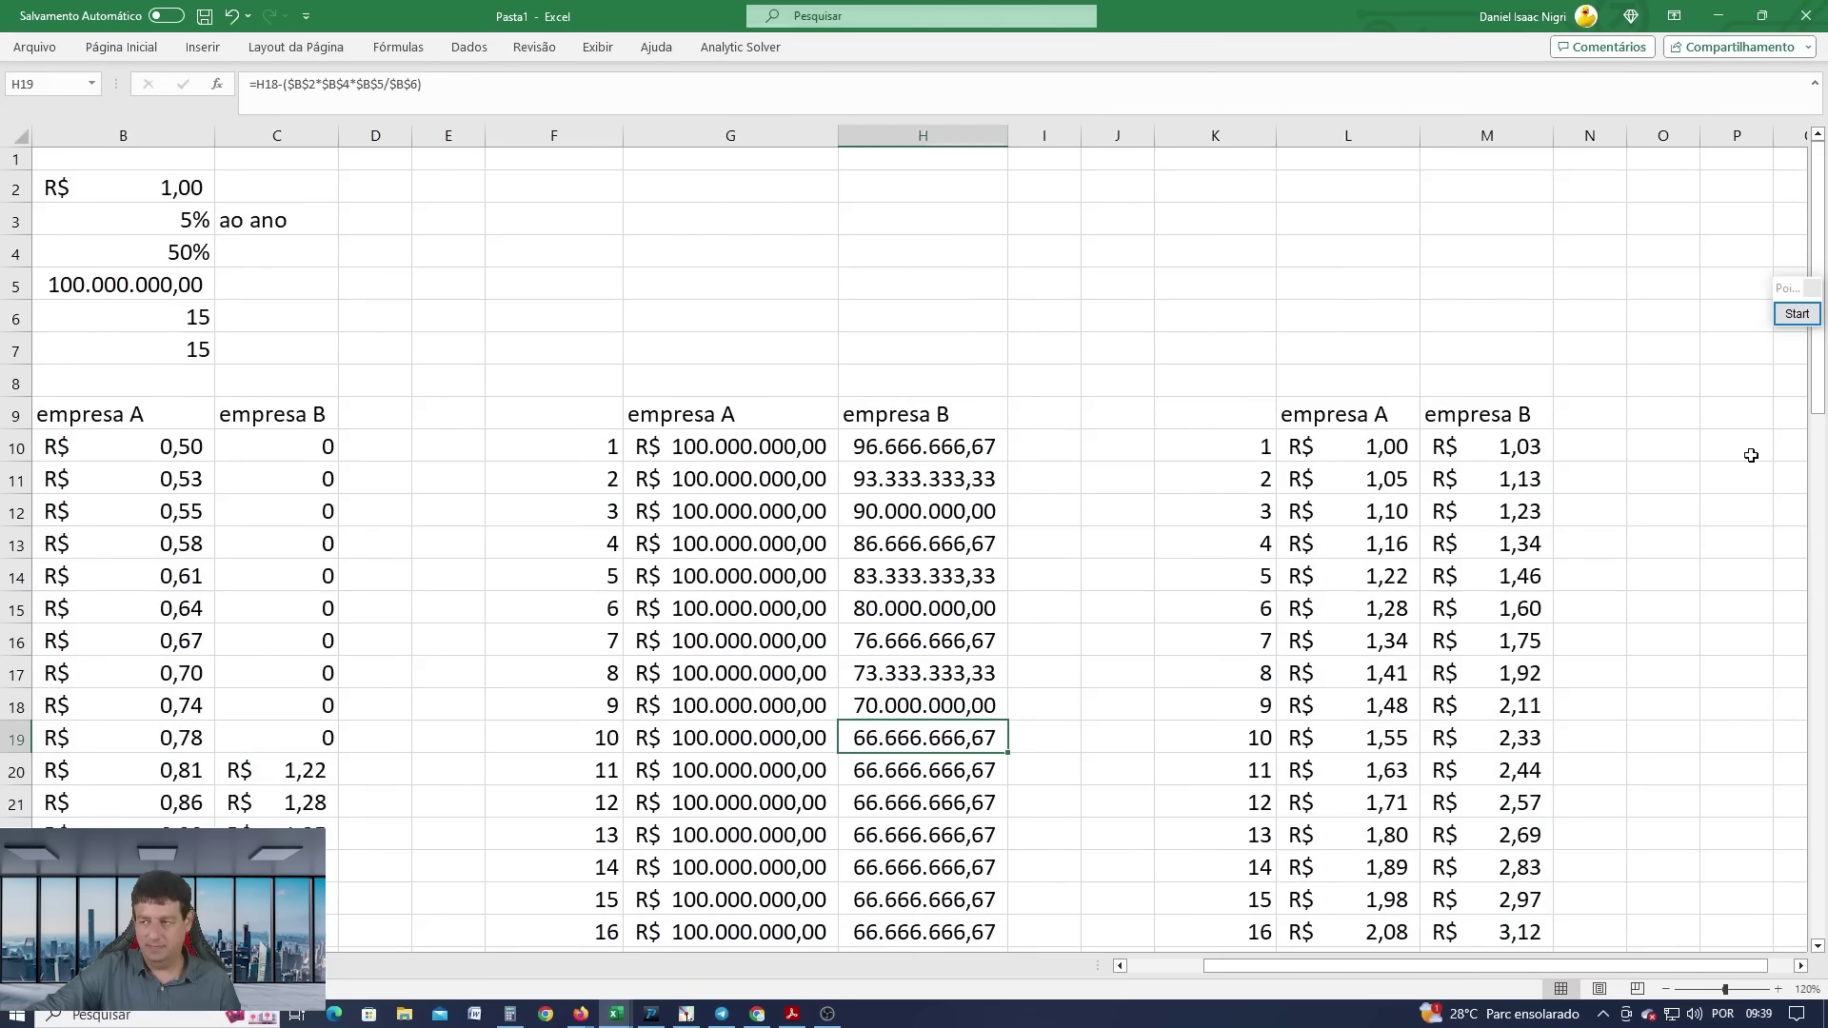
pyautogui.click(1715, 439)
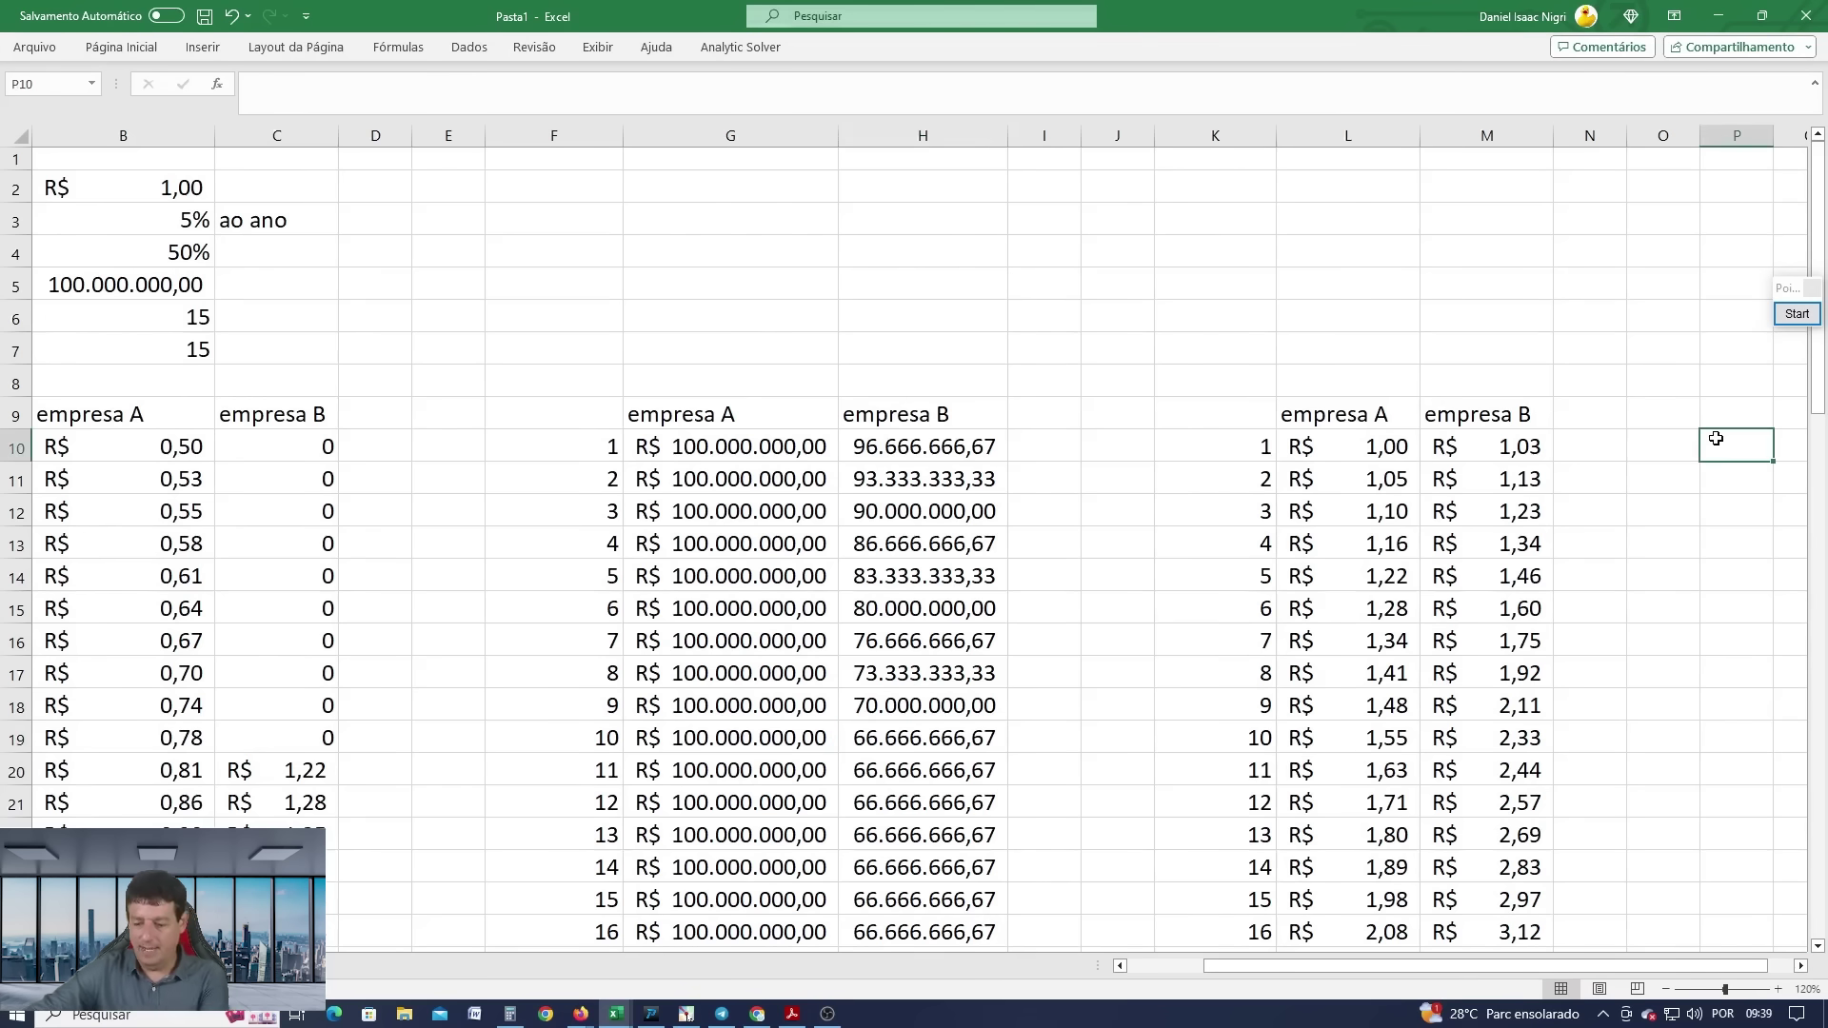
pyautogui.write('=')
pyautogui.click(703, 437)
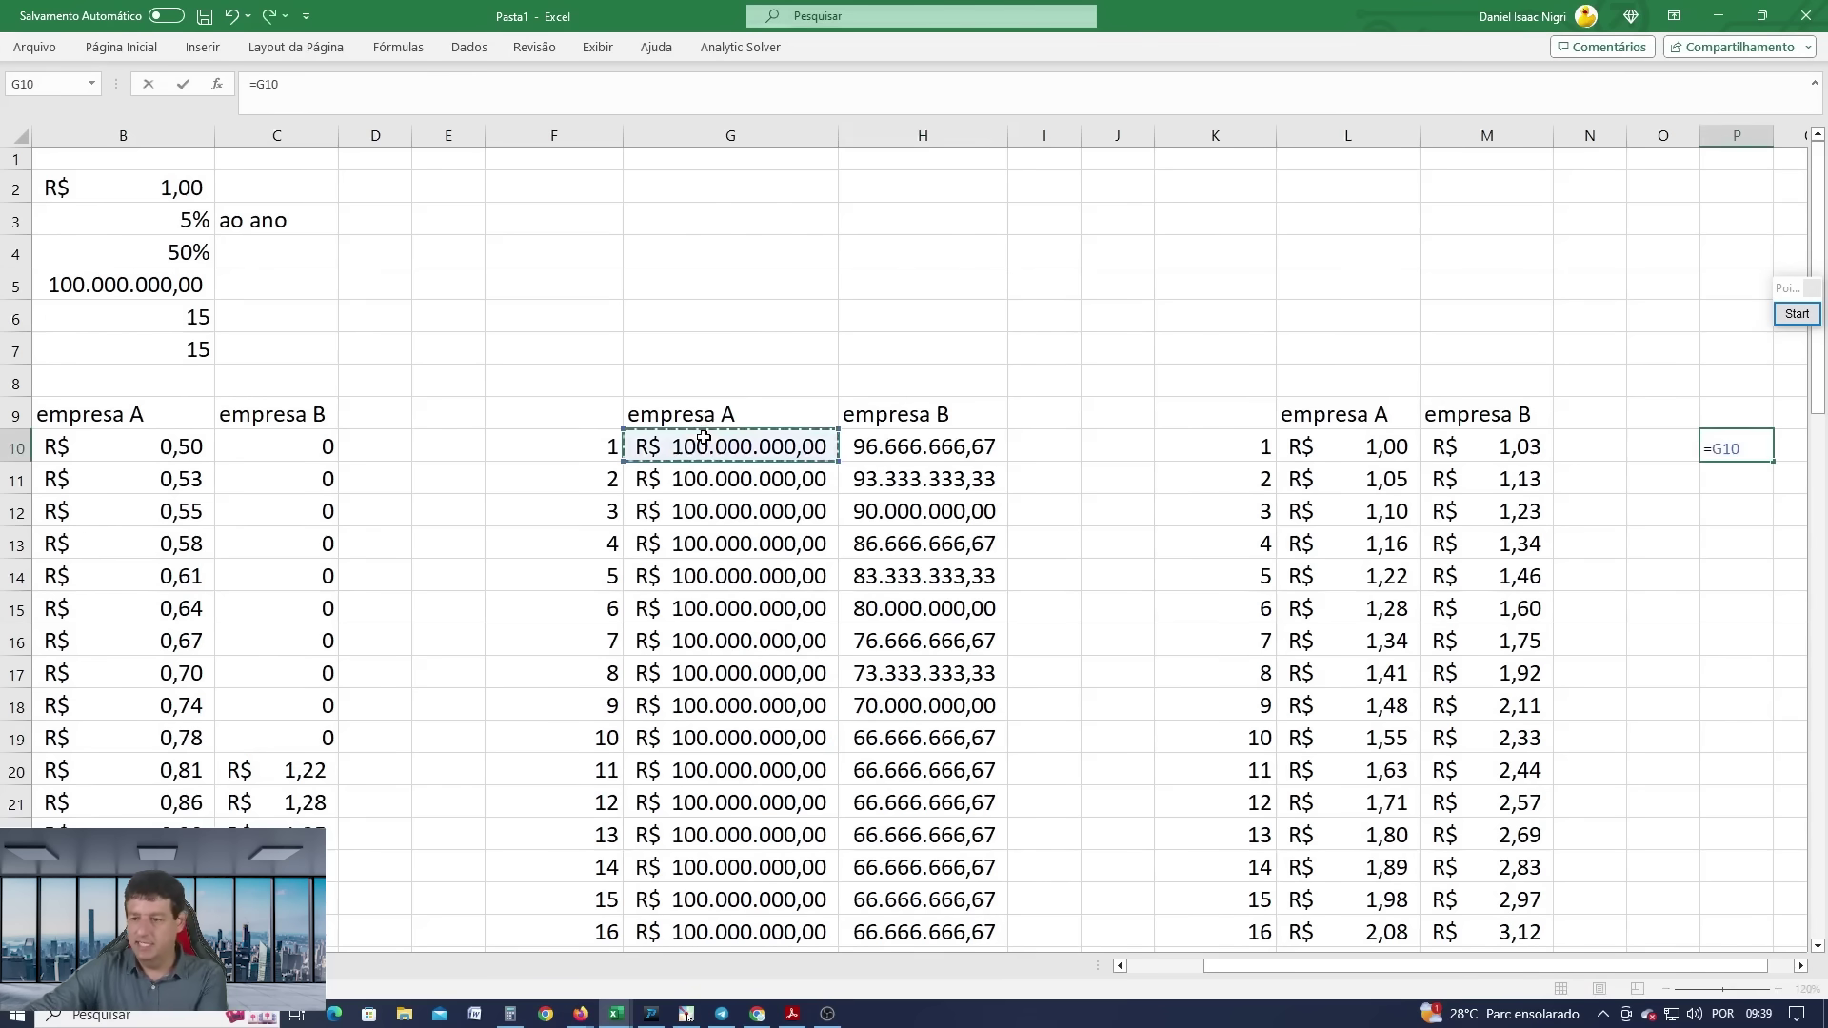
pyautogui.write('*')
pyautogui.click(1393, 450)
pyautogui.press('Return')
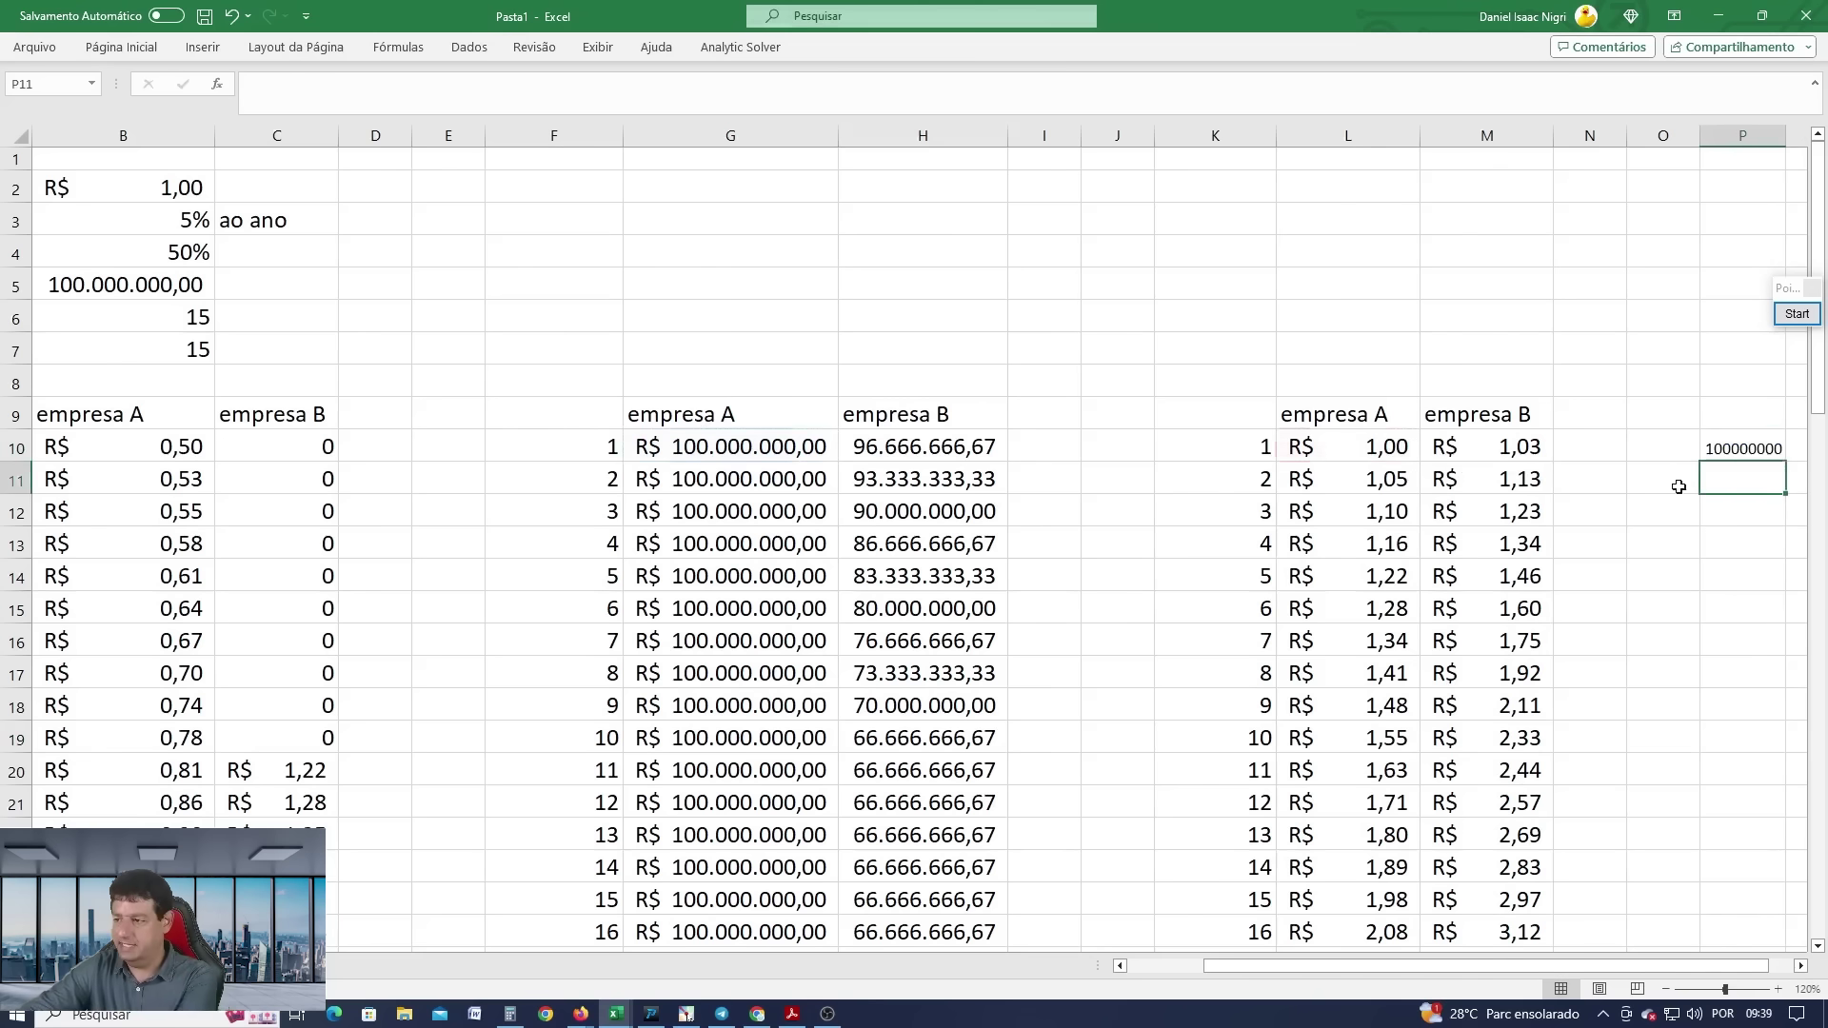
# Fill the P10 formula down through P29 and apply the R$ accounting format to the range.
pyautogui.click(1740, 448)
pyautogui.moveTo(1788, 463); pyautogui.dragTo(1711, 667)
pyautogui.scroll(2, 1702, 635)
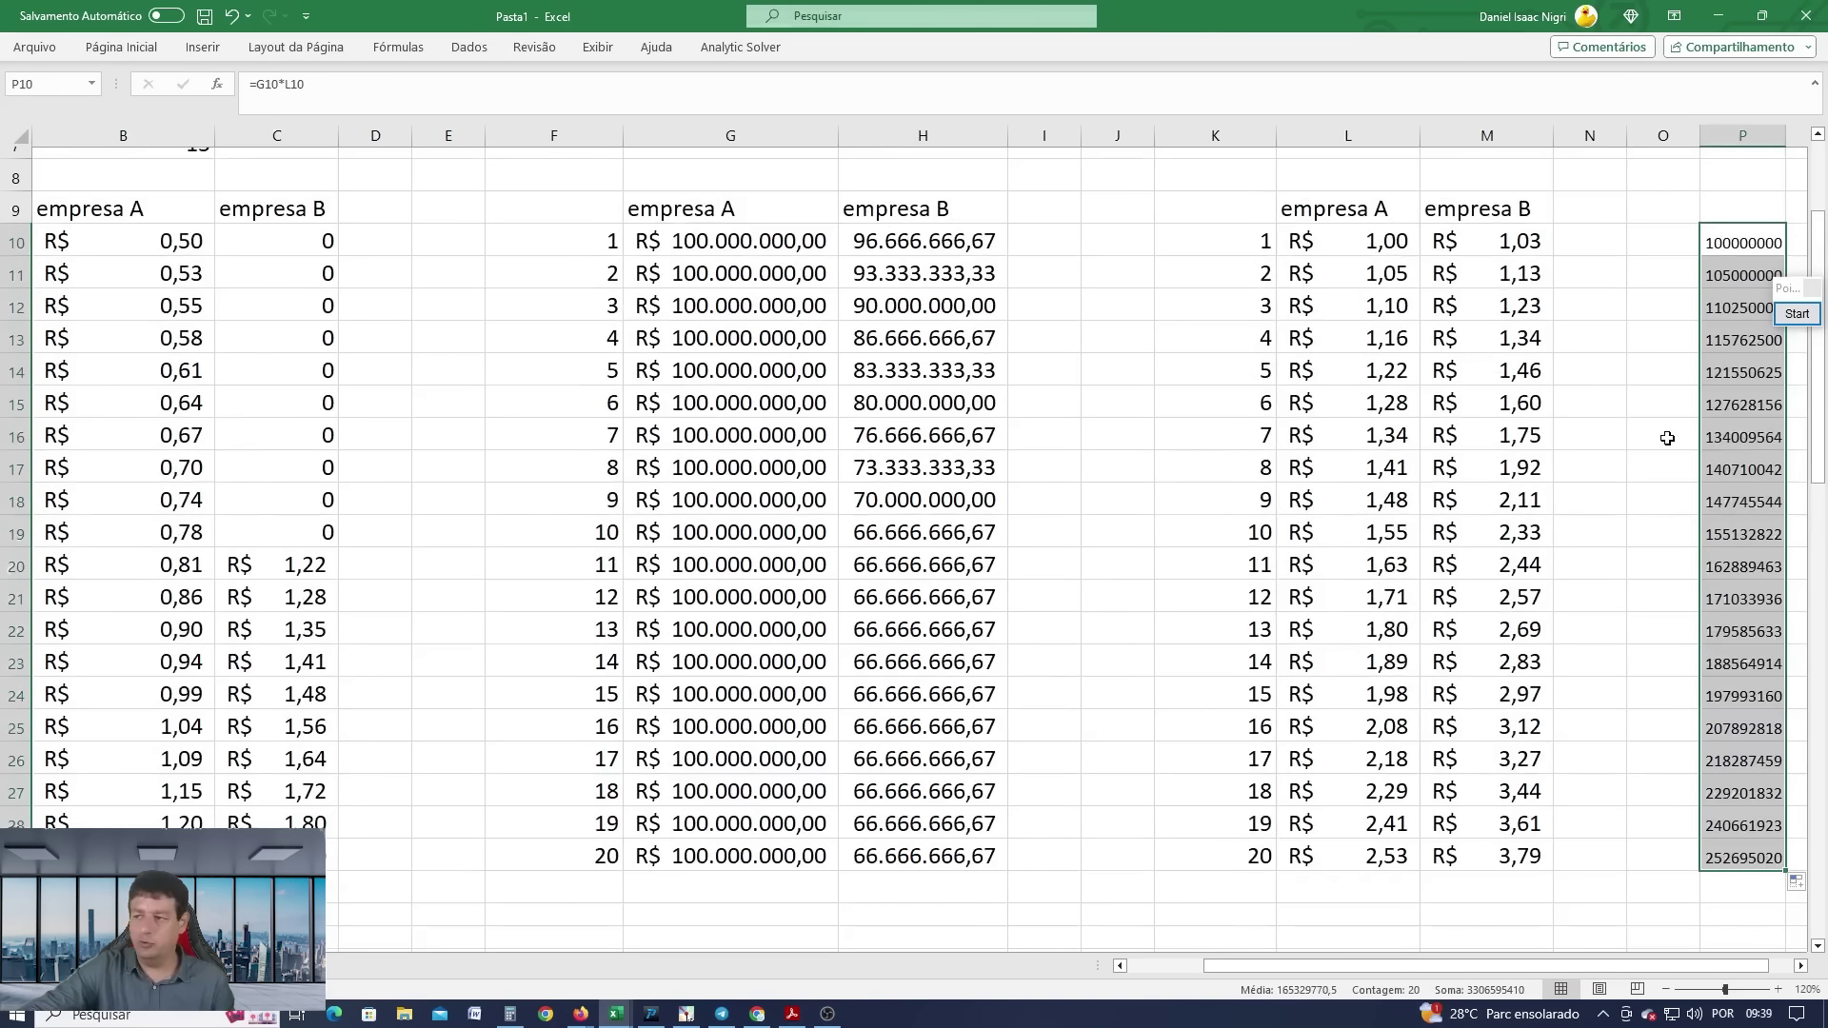
pyautogui.click(121, 48)
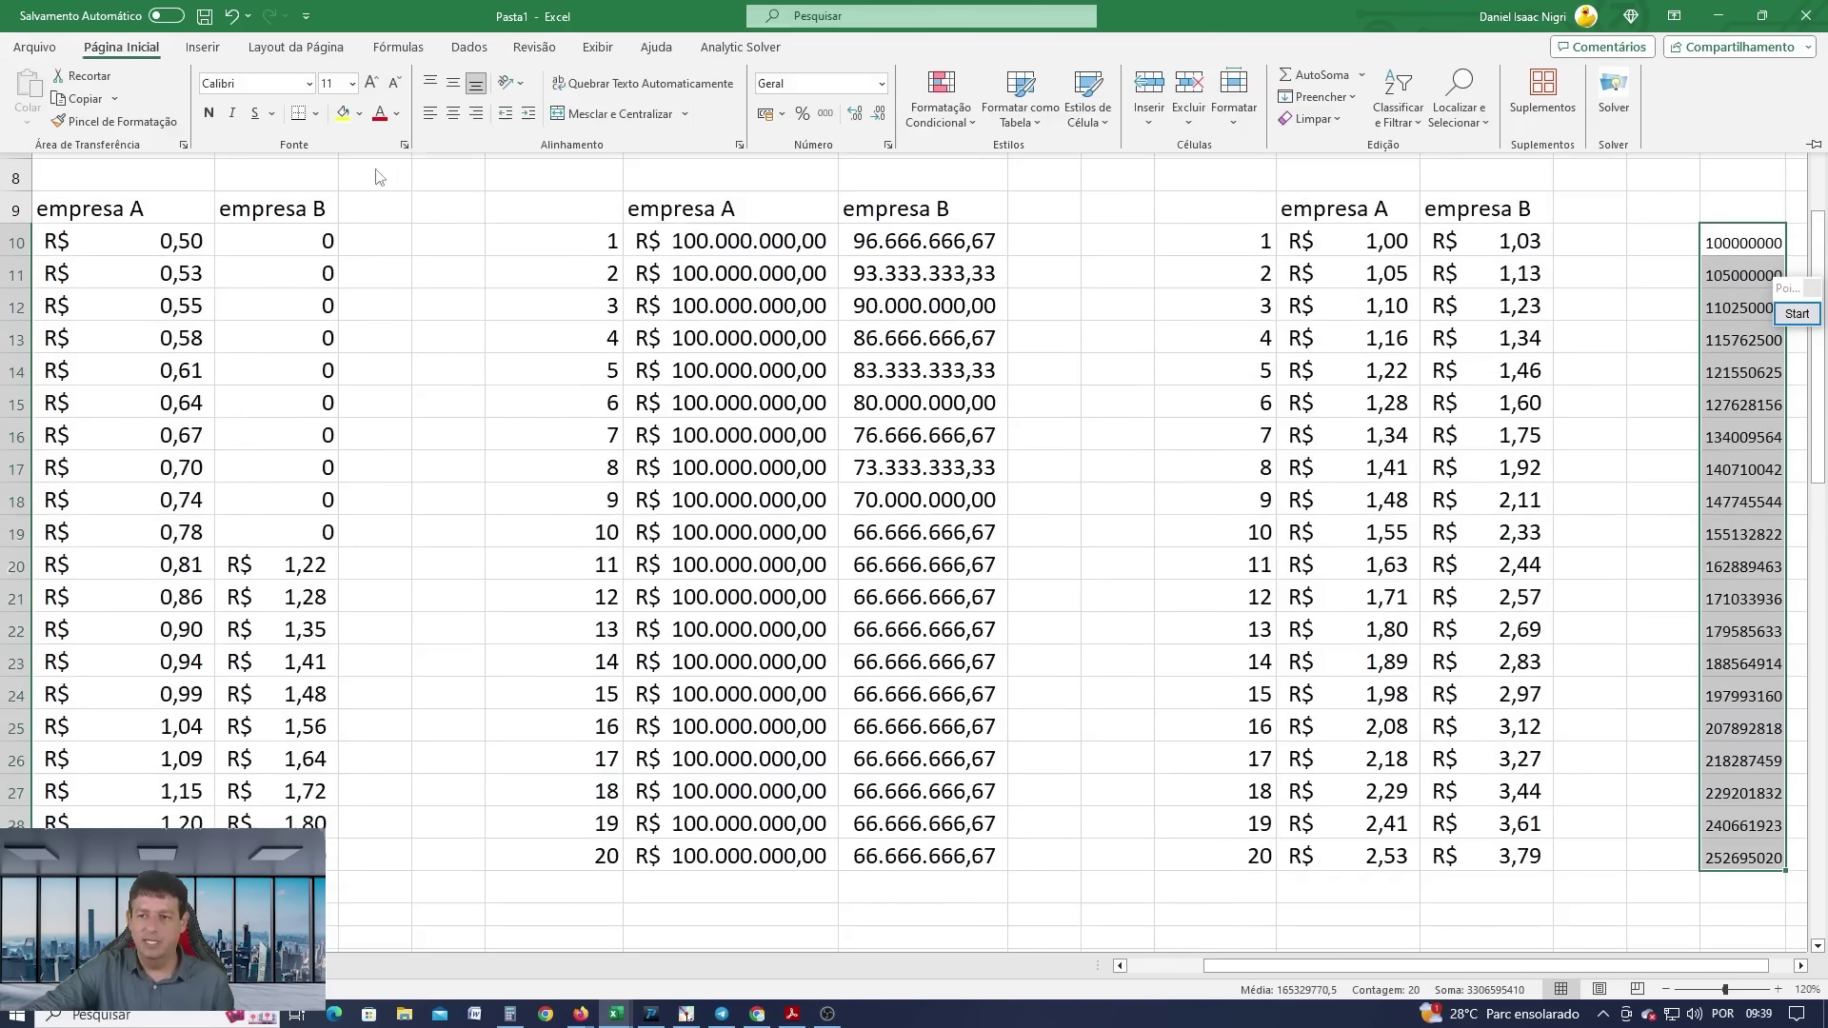
pyautogui.click(768, 115)
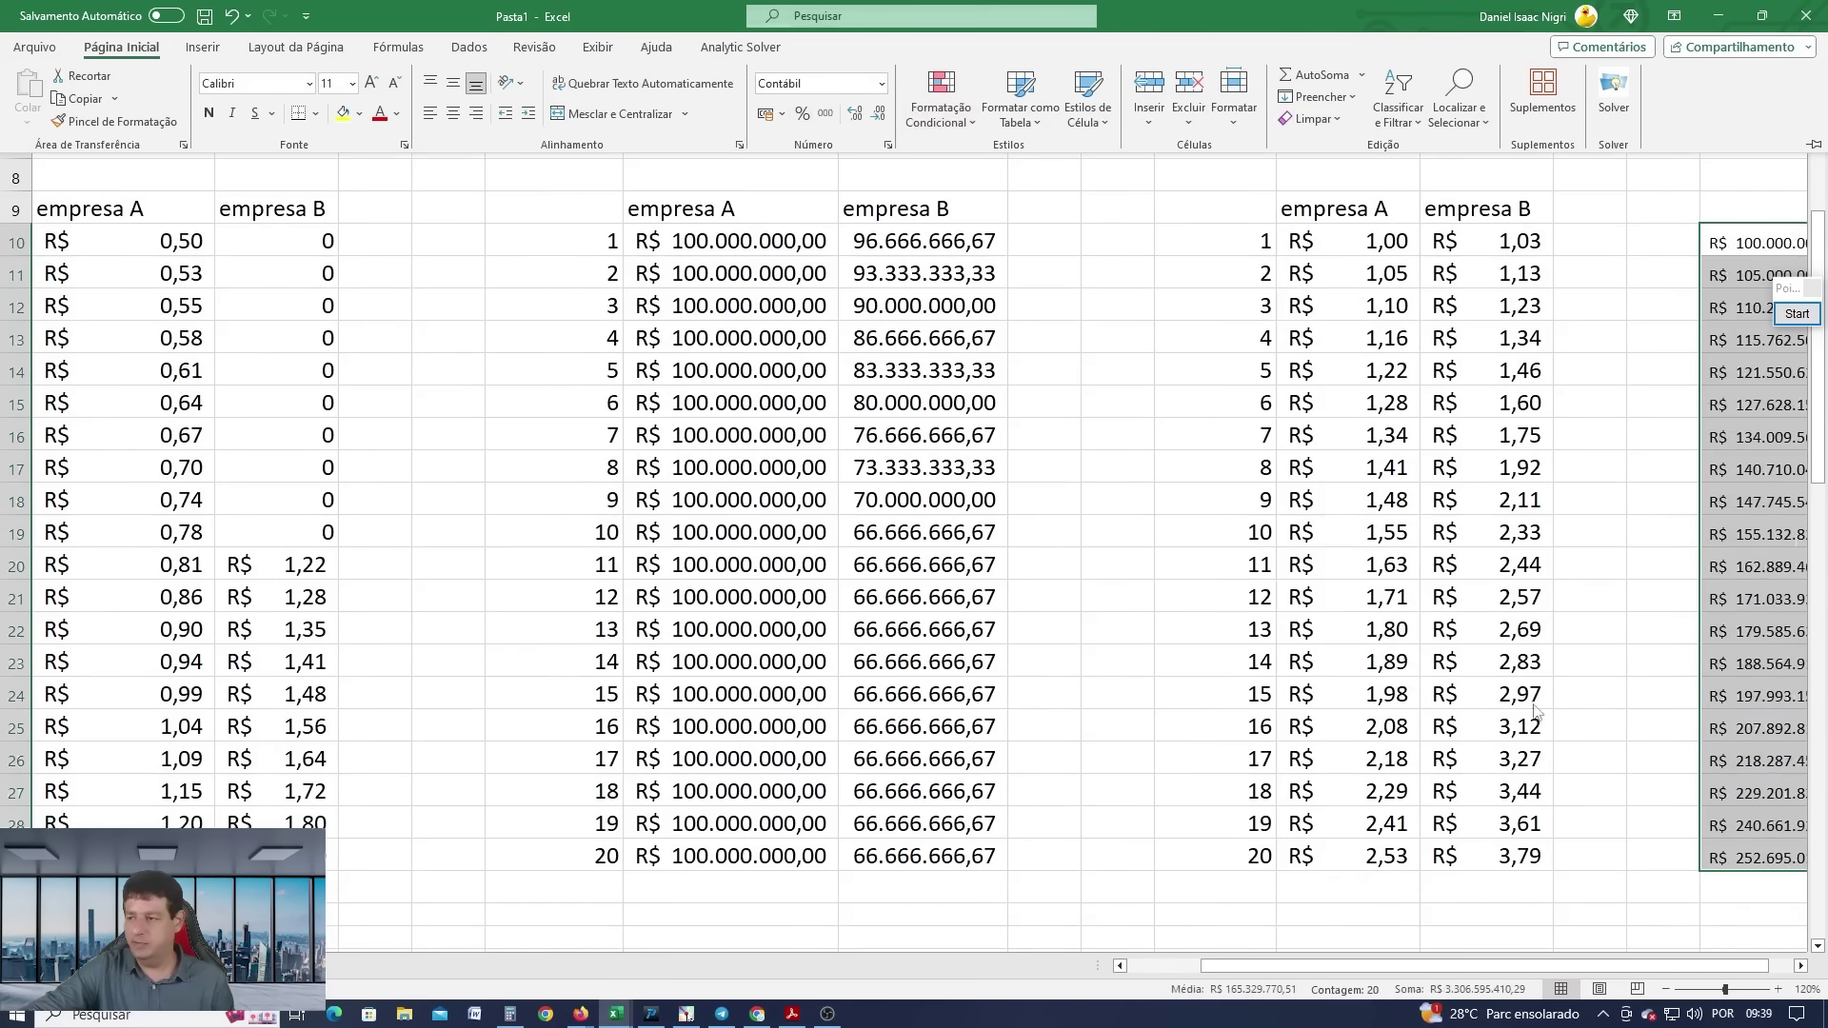
# Enter the formula =M10*H10 in Q10 to calculate empresa B's total profit for year 1.
pyautogui.click(1802, 967)
pyautogui.click(1801, 966)
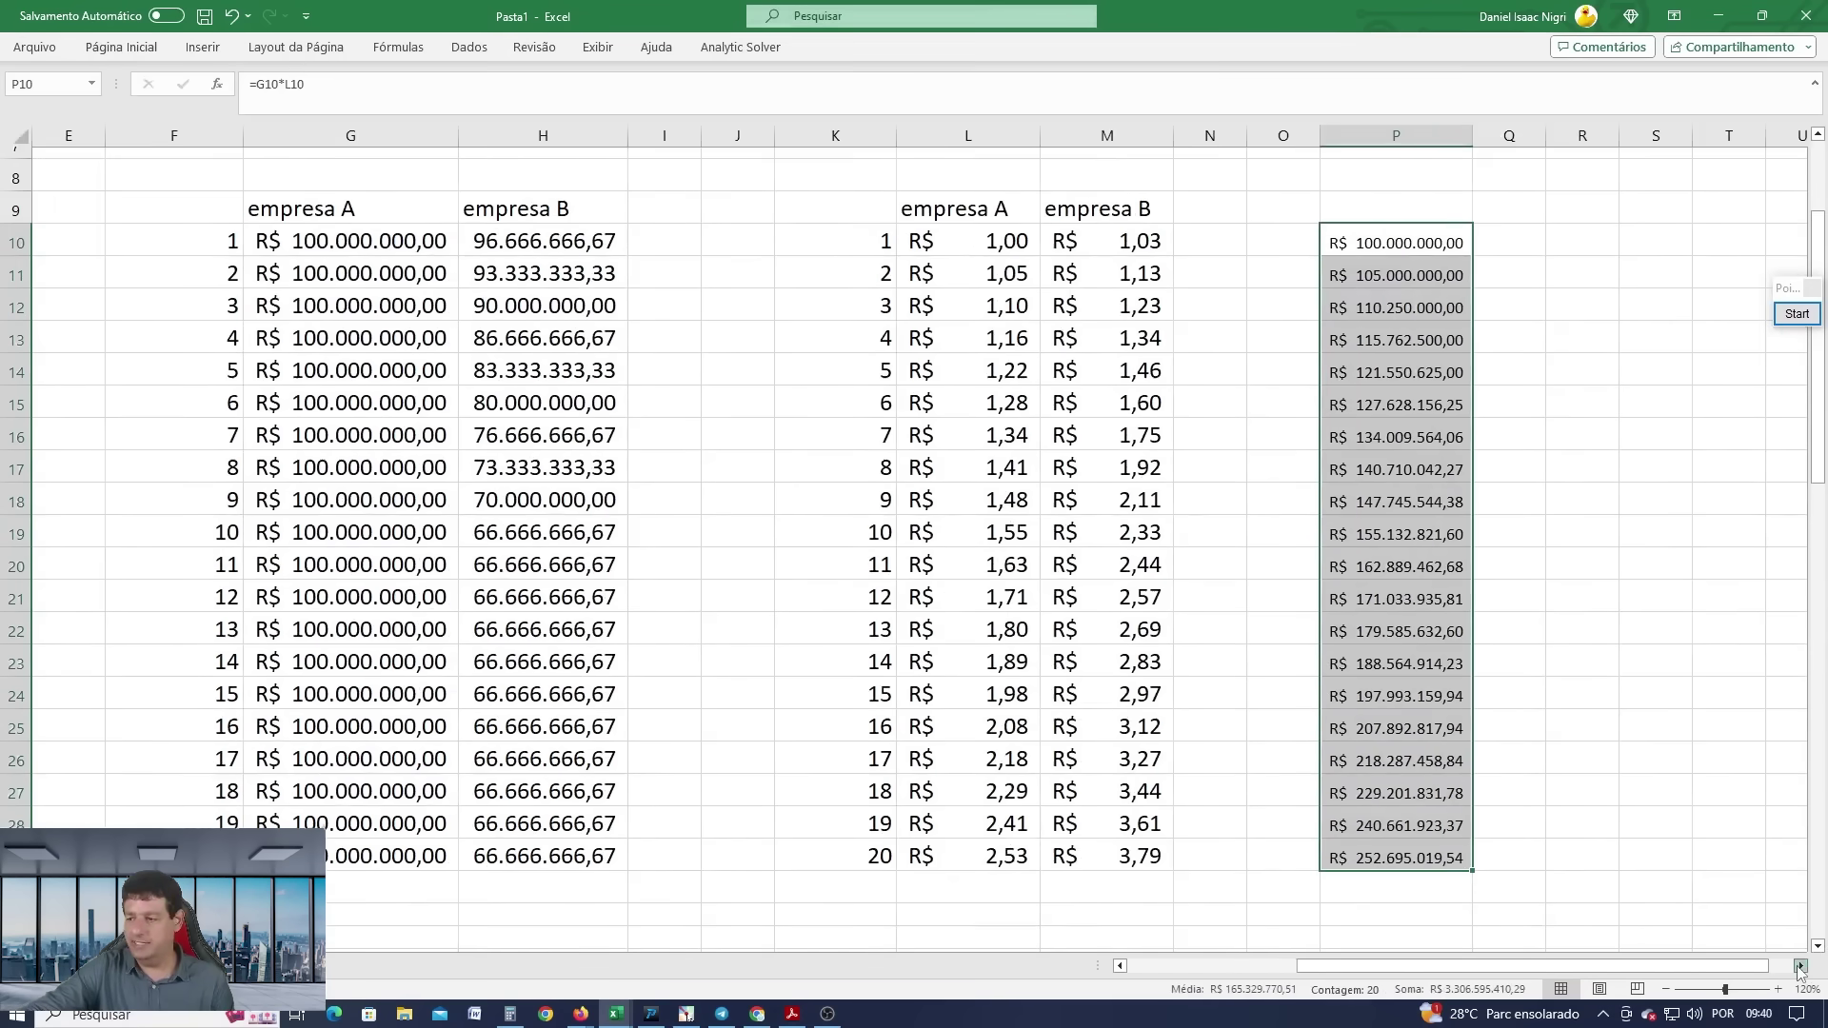
pyautogui.click(1509, 247)
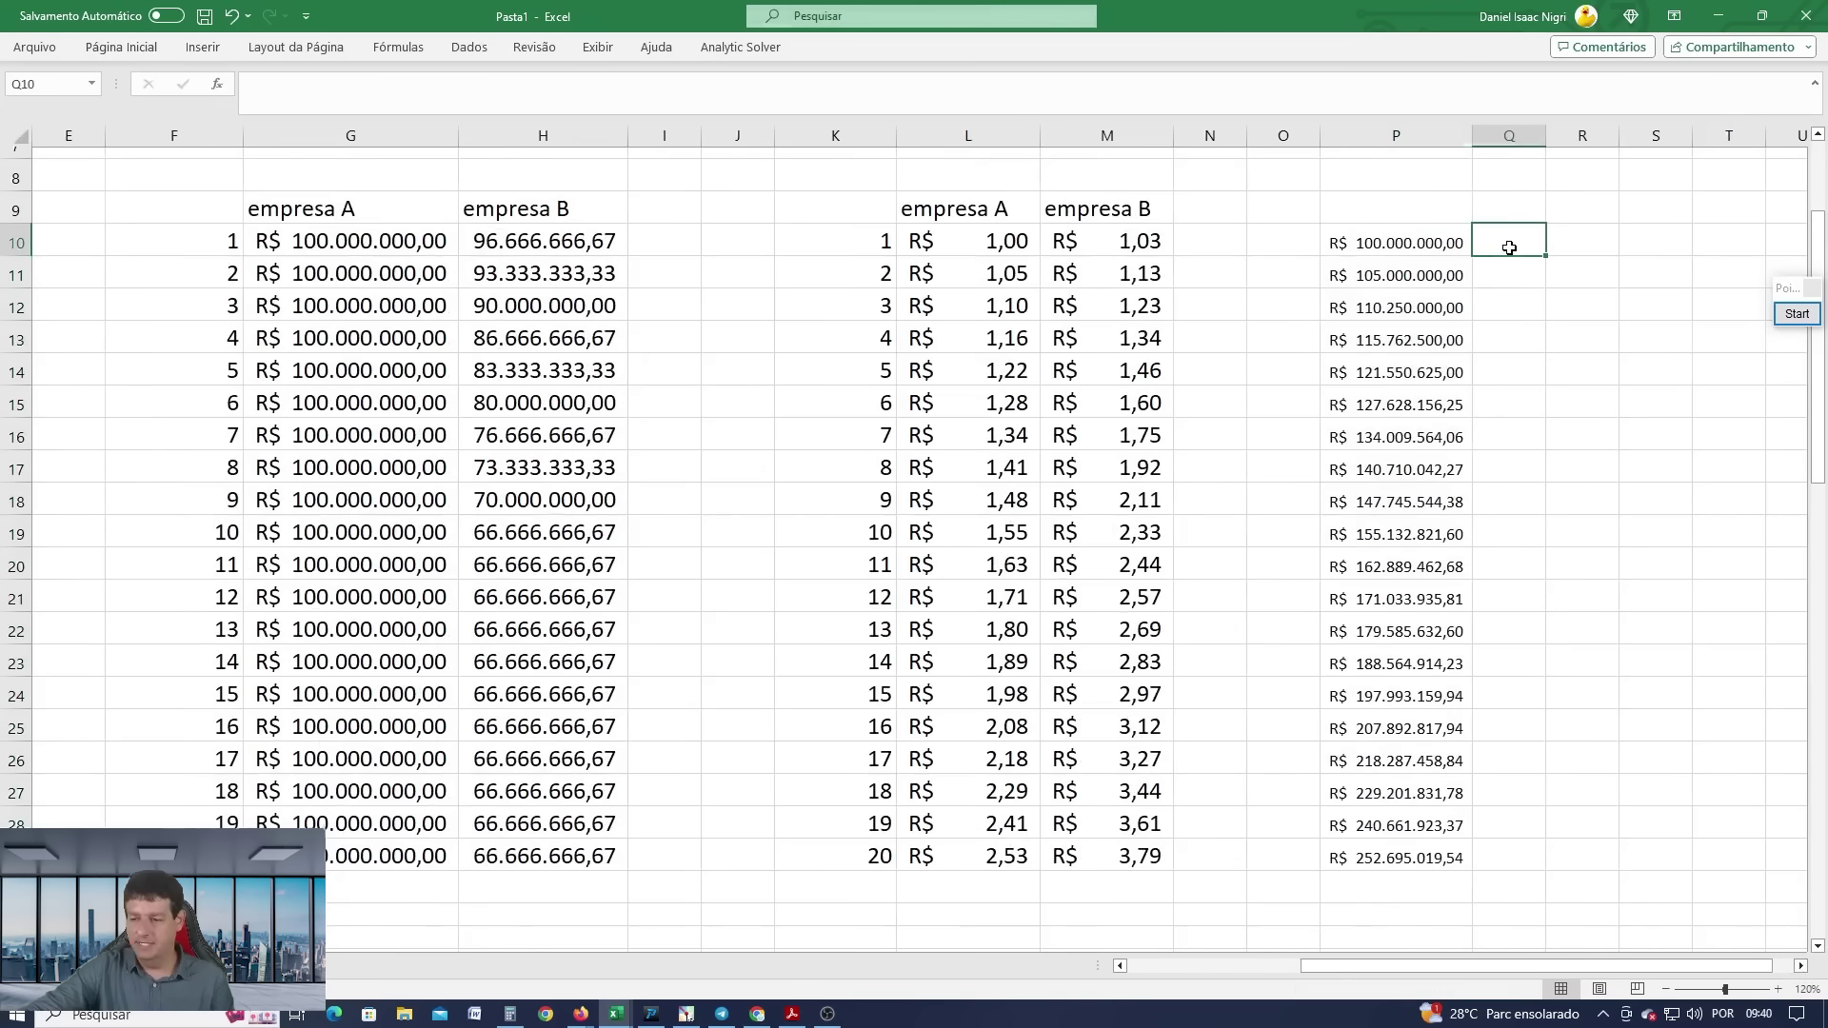
pyautogui.write('=')
pyautogui.click(1085, 235)
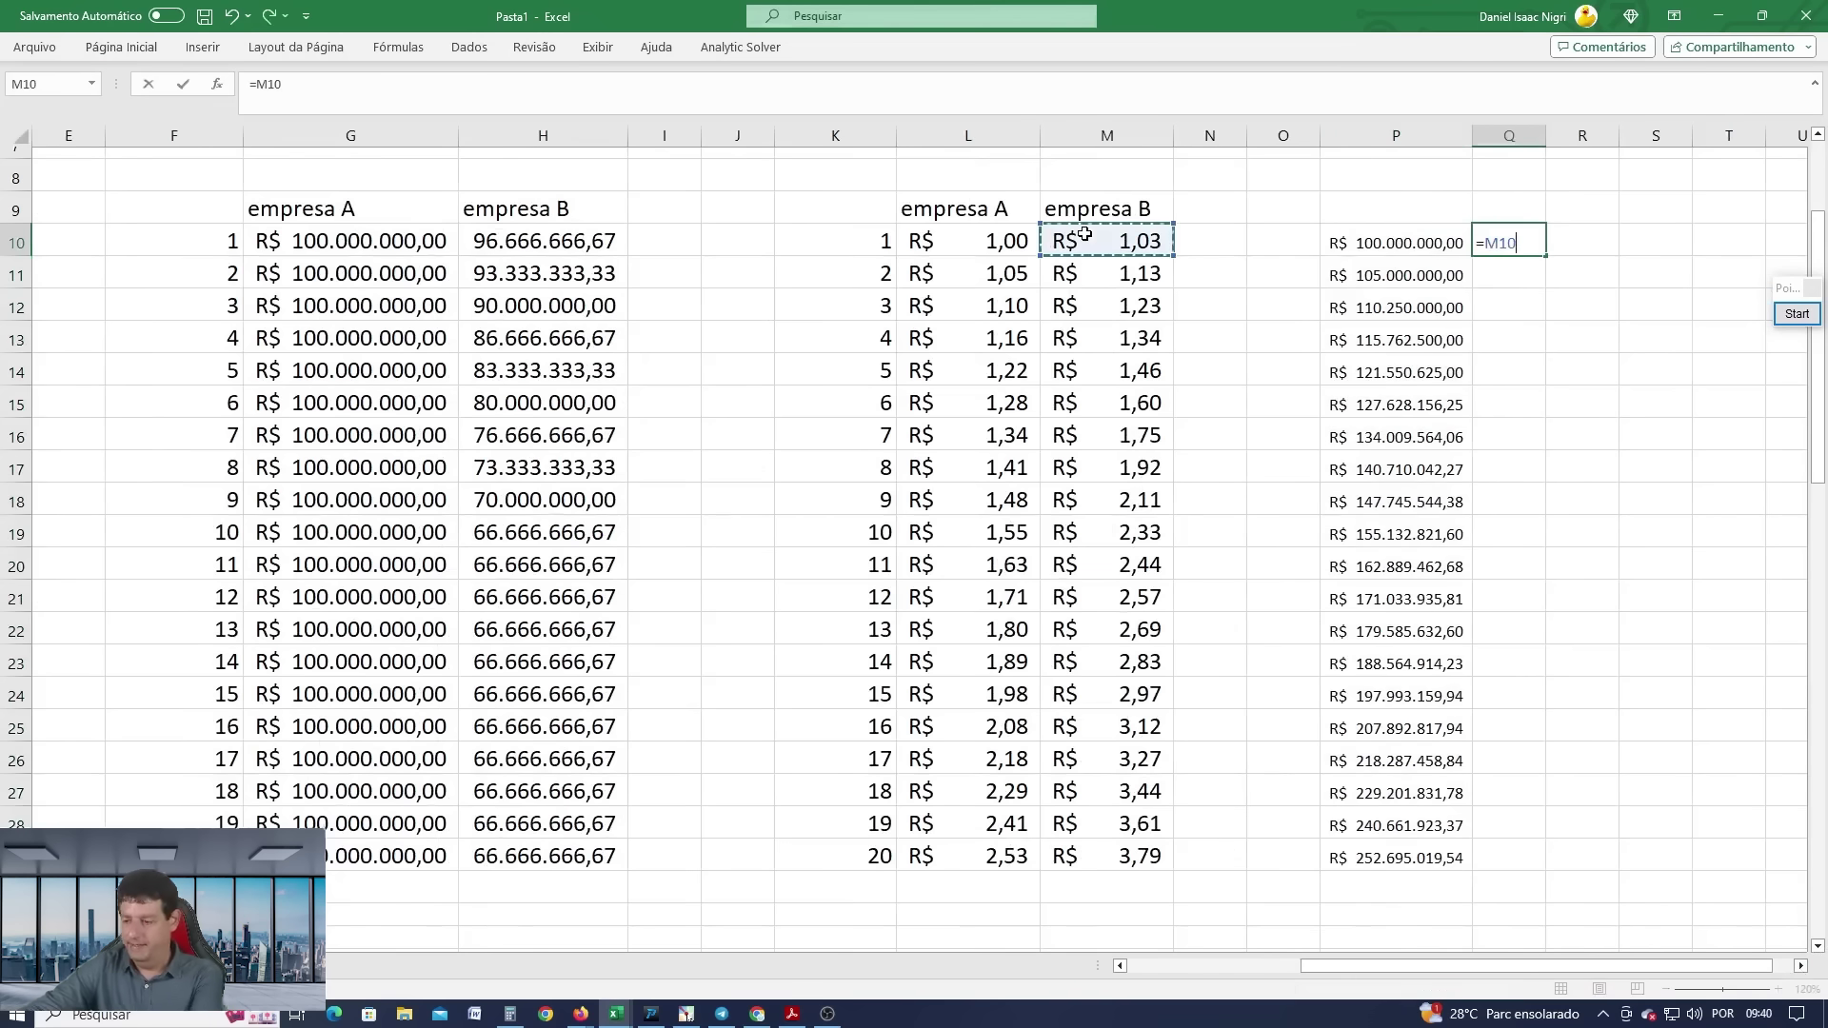
pyautogui.write('*')
pyautogui.click(526, 240)
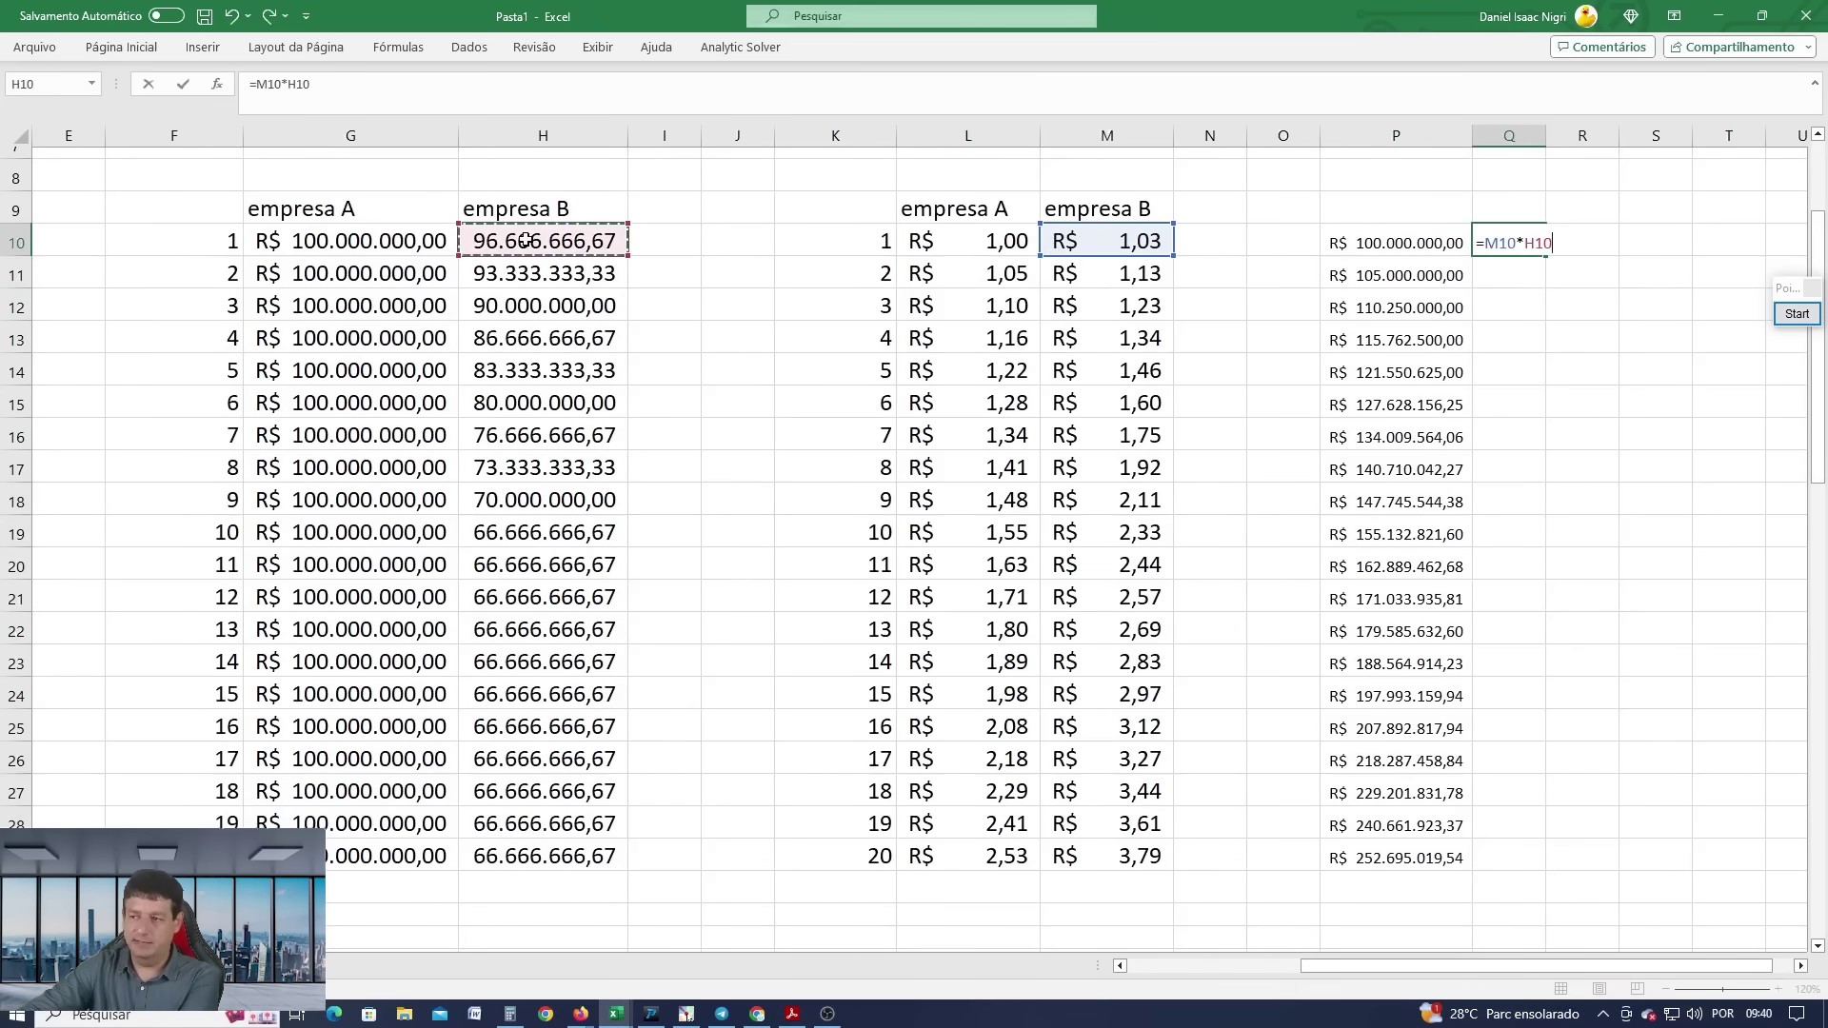
pyautogui.press('Return')
# Apply the R$ accounting format to Q10 and fill its formula down through Q29.
pyautogui.click(1548, 238)
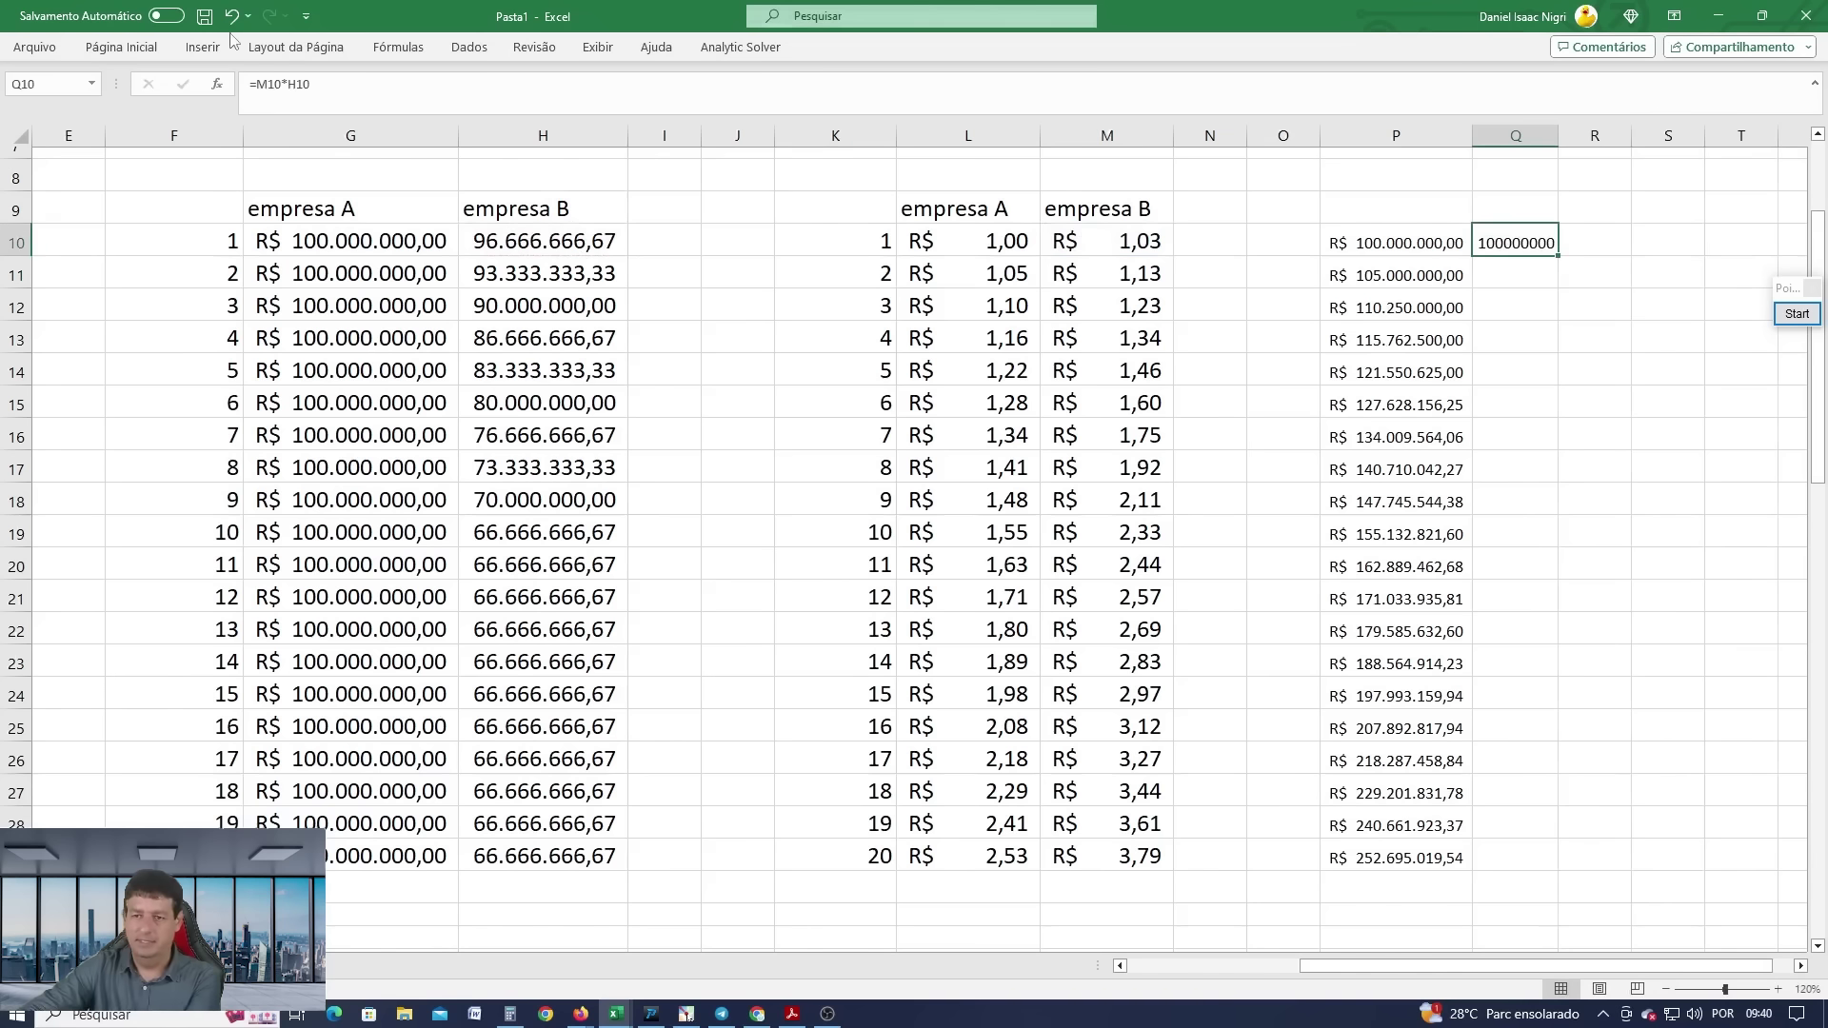
pyautogui.click(121, 46)
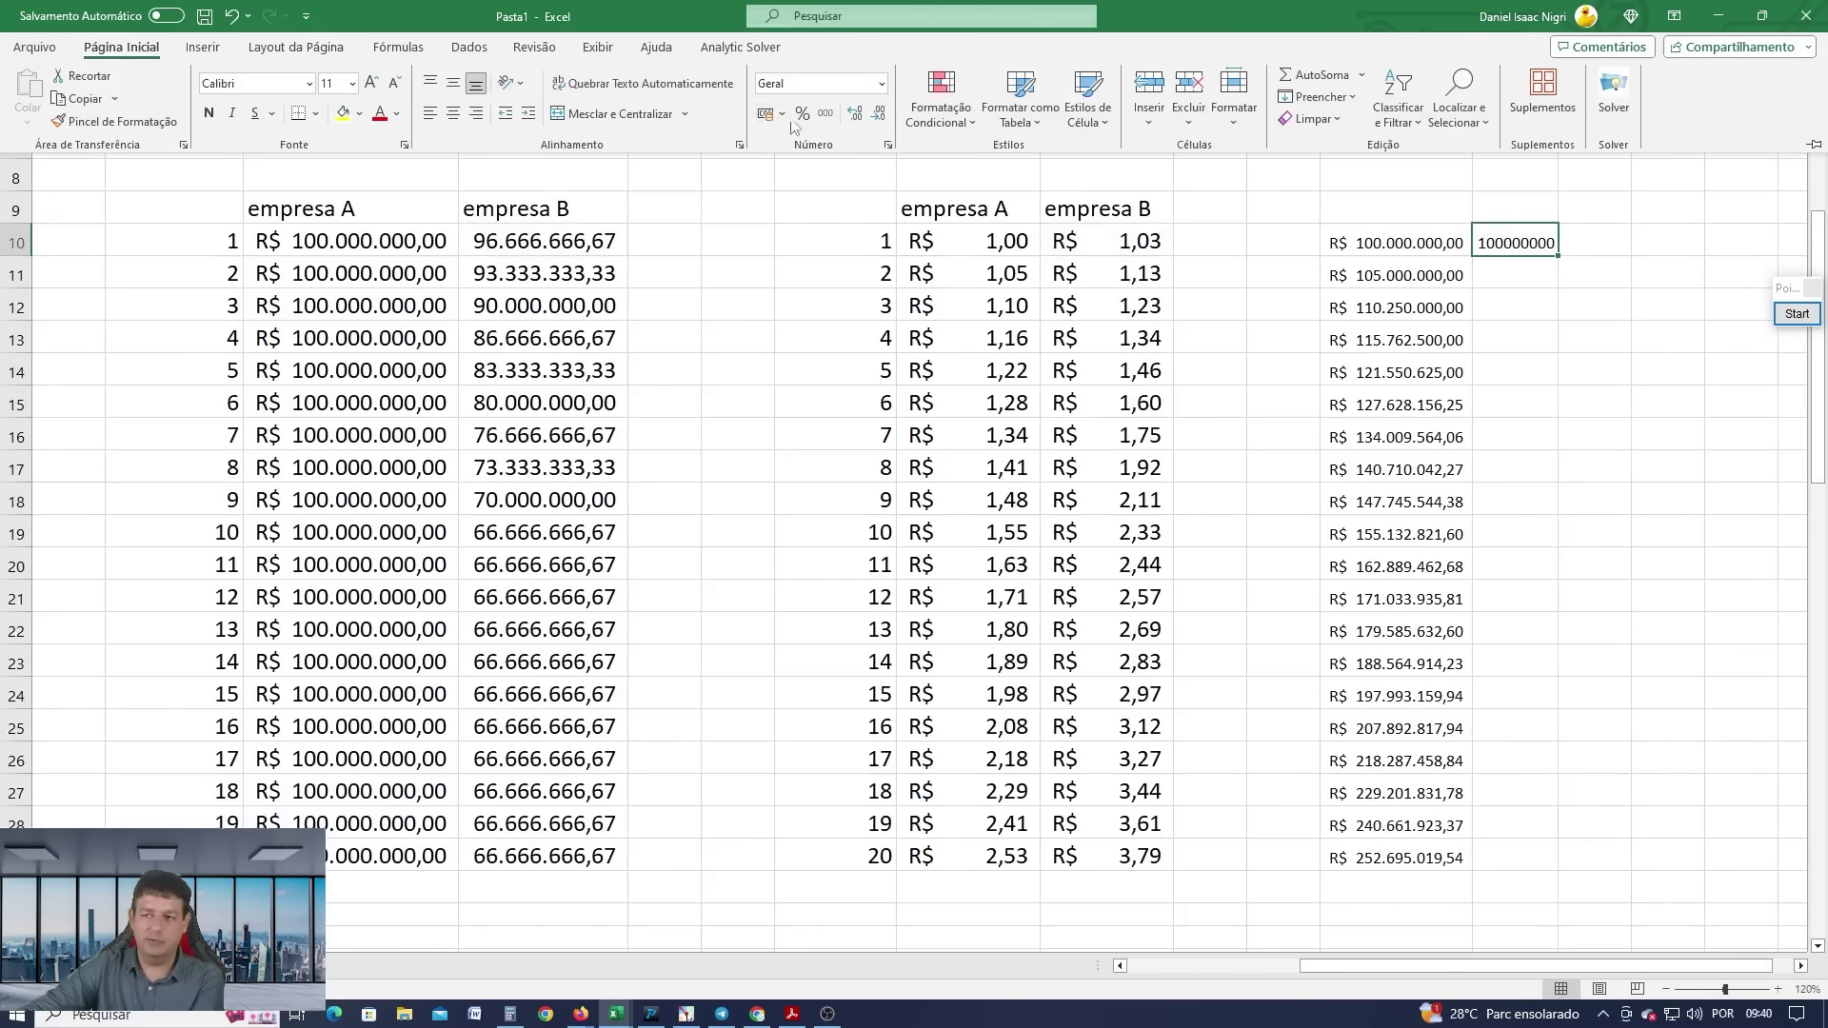
pyautogui.click(763, 113)
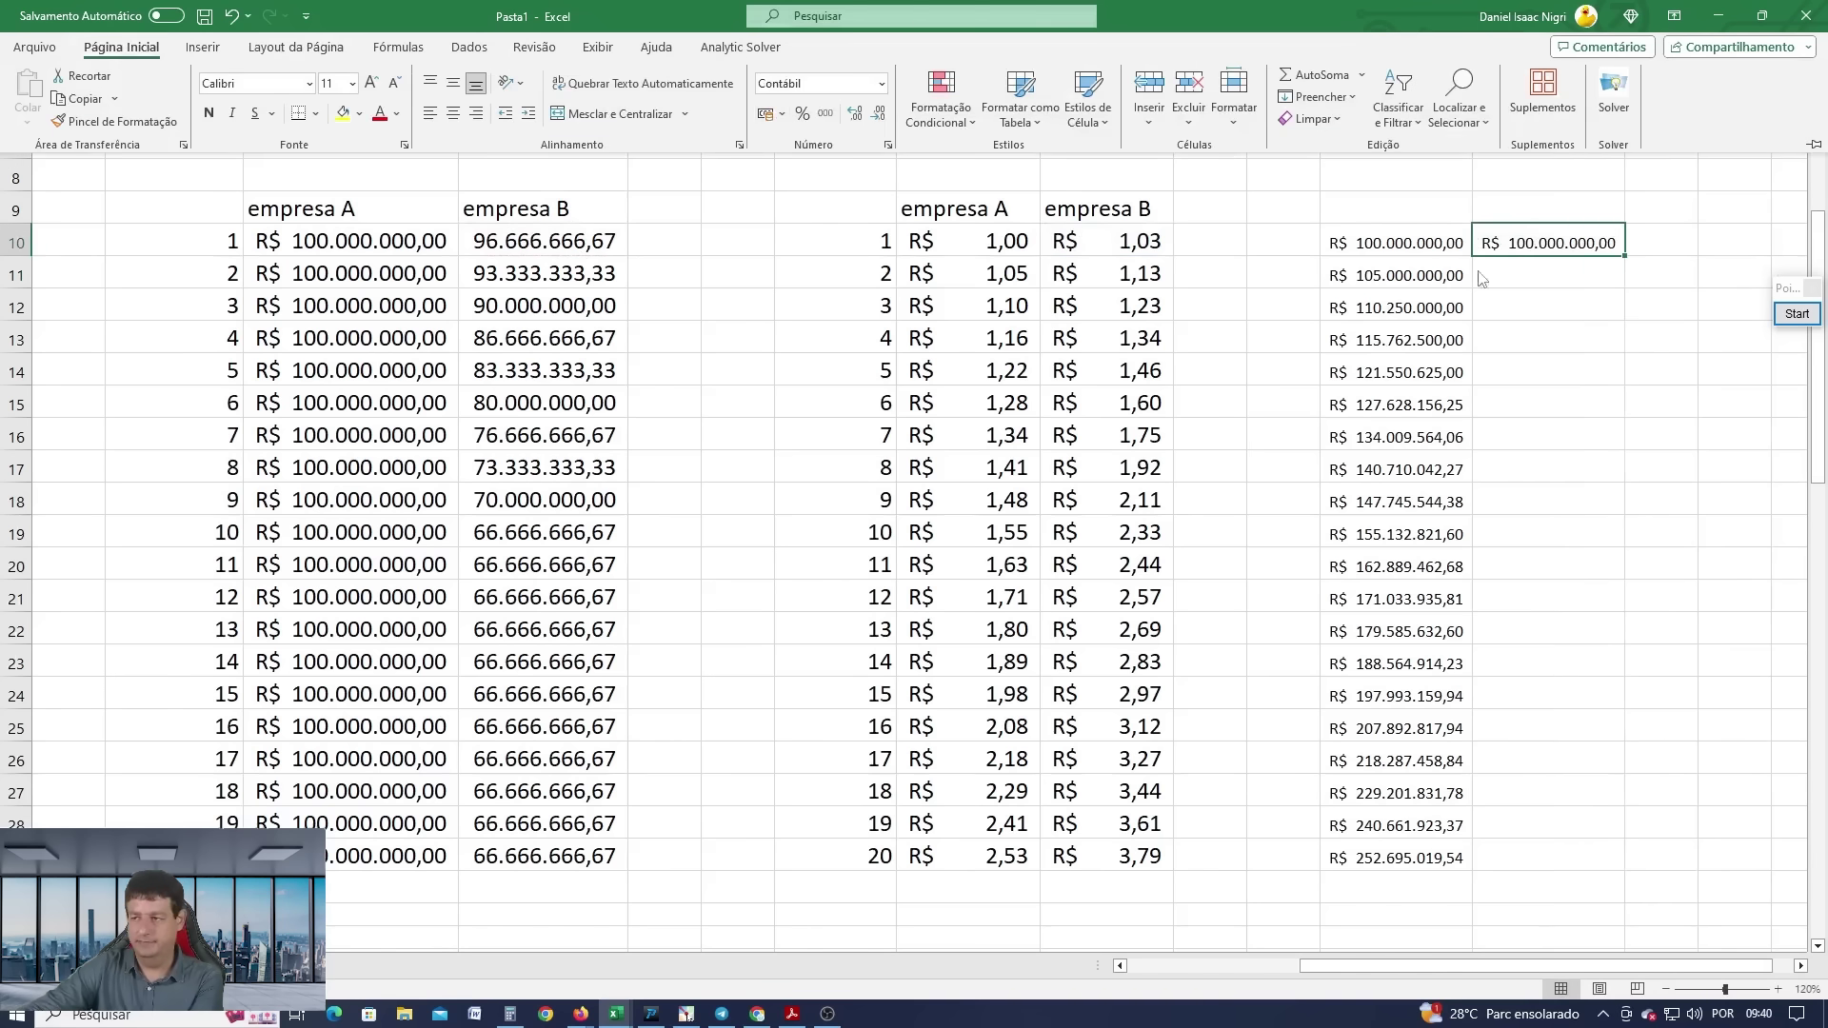
pyautogui.click(1629, 250)
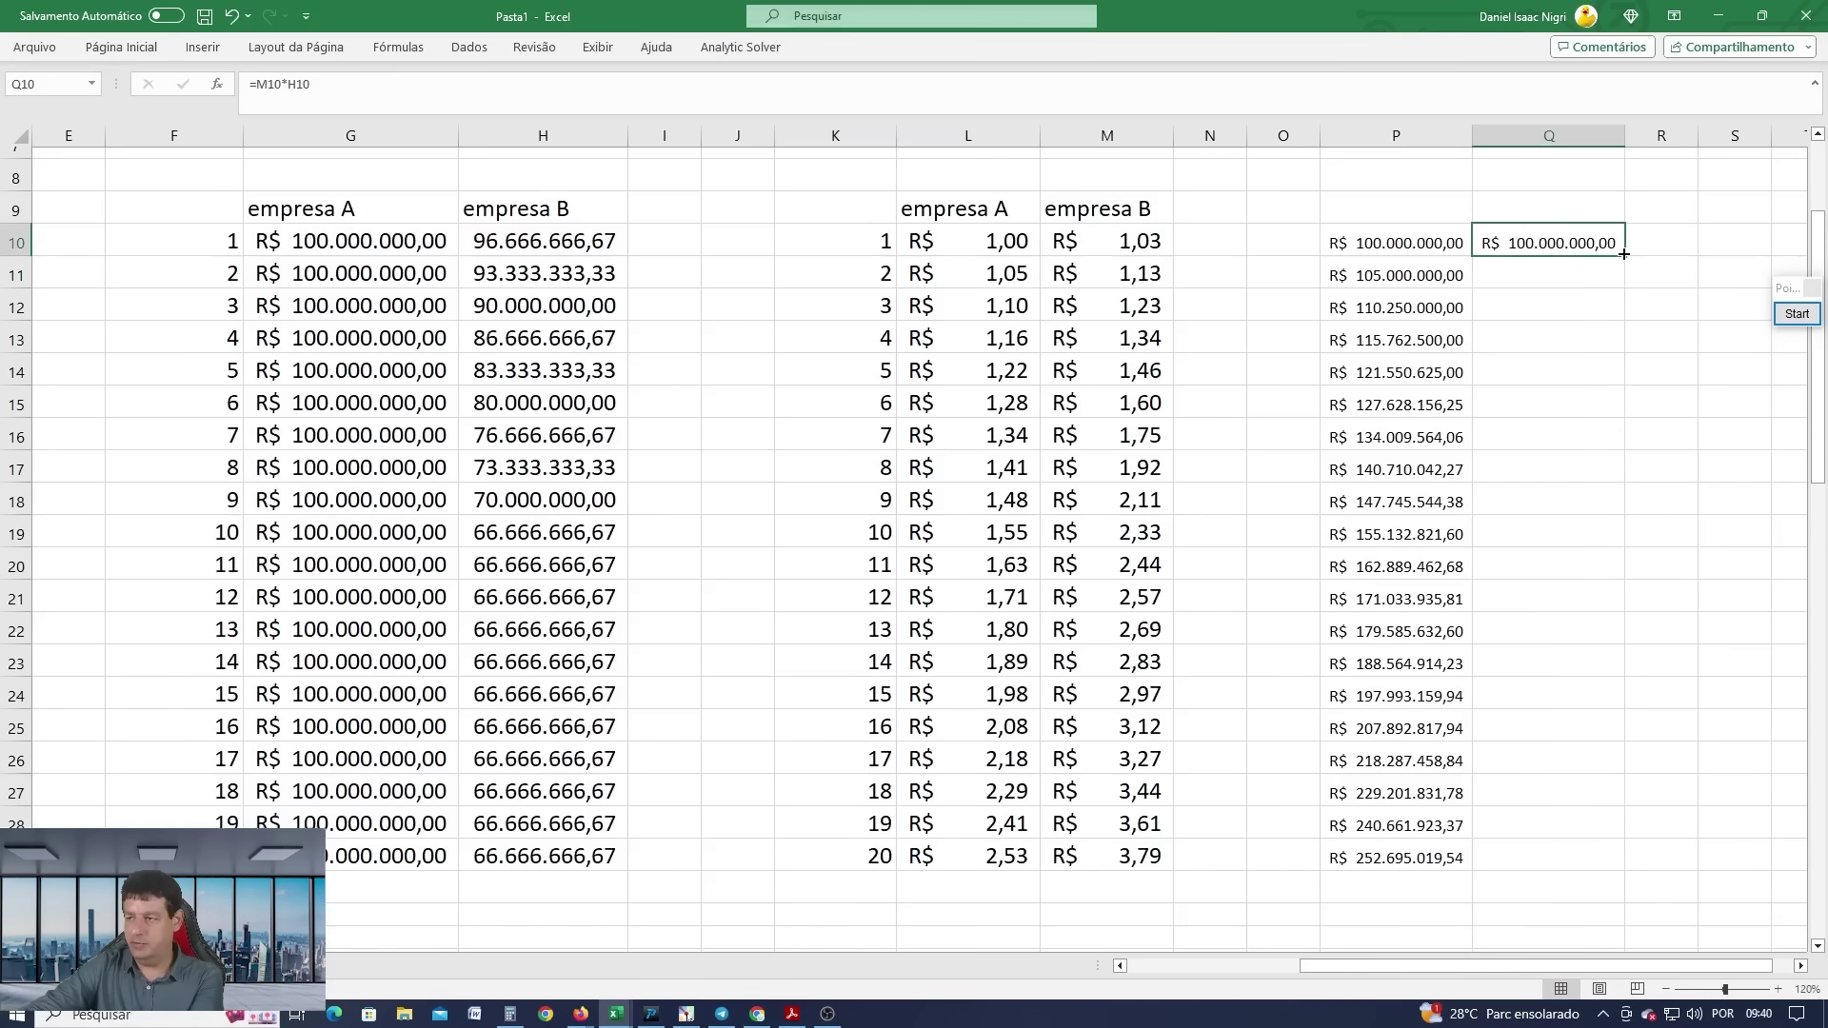
pyautogui.moveTo(1623, 254); pyautogui.dragTo(1630, 860)
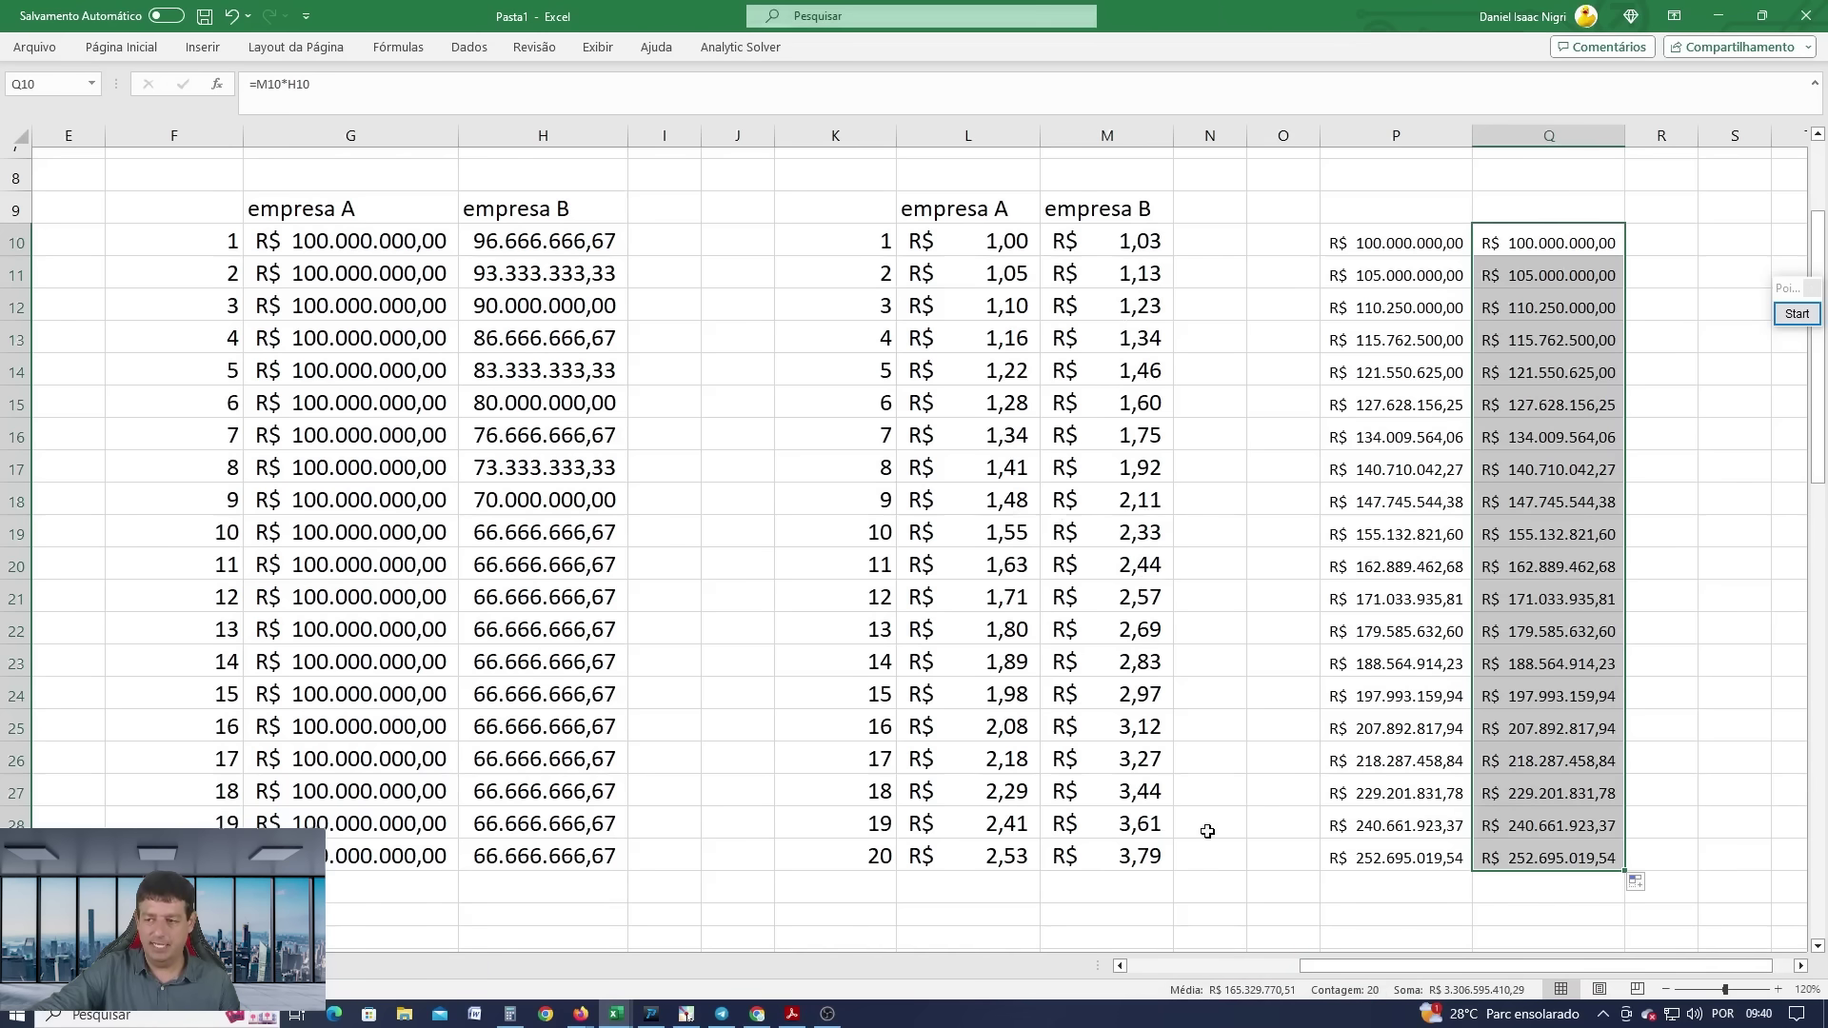
# Compare the year 11 dividends, earnings per share and total profits of empresa A and empresa B.
pyautogui.moveTo(1533, 965); pyautogui.dragTo(1362, 966)
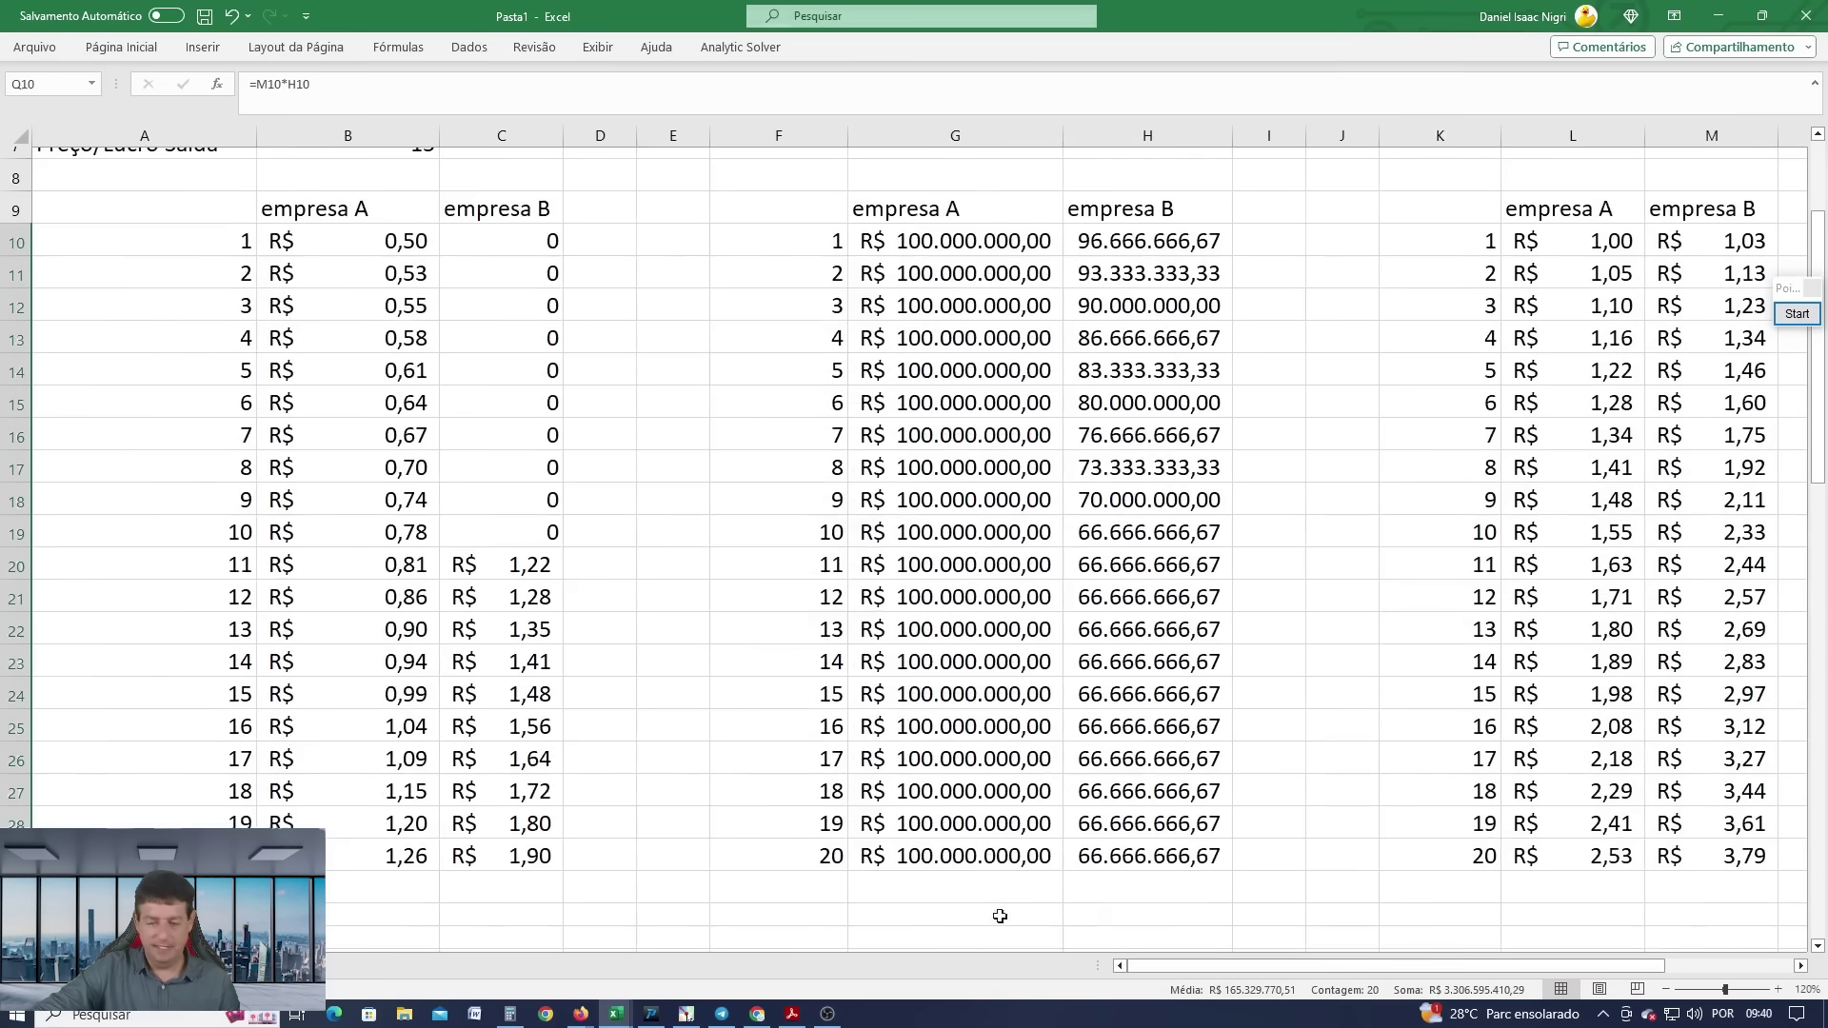
pyautogui.click(293, 575)
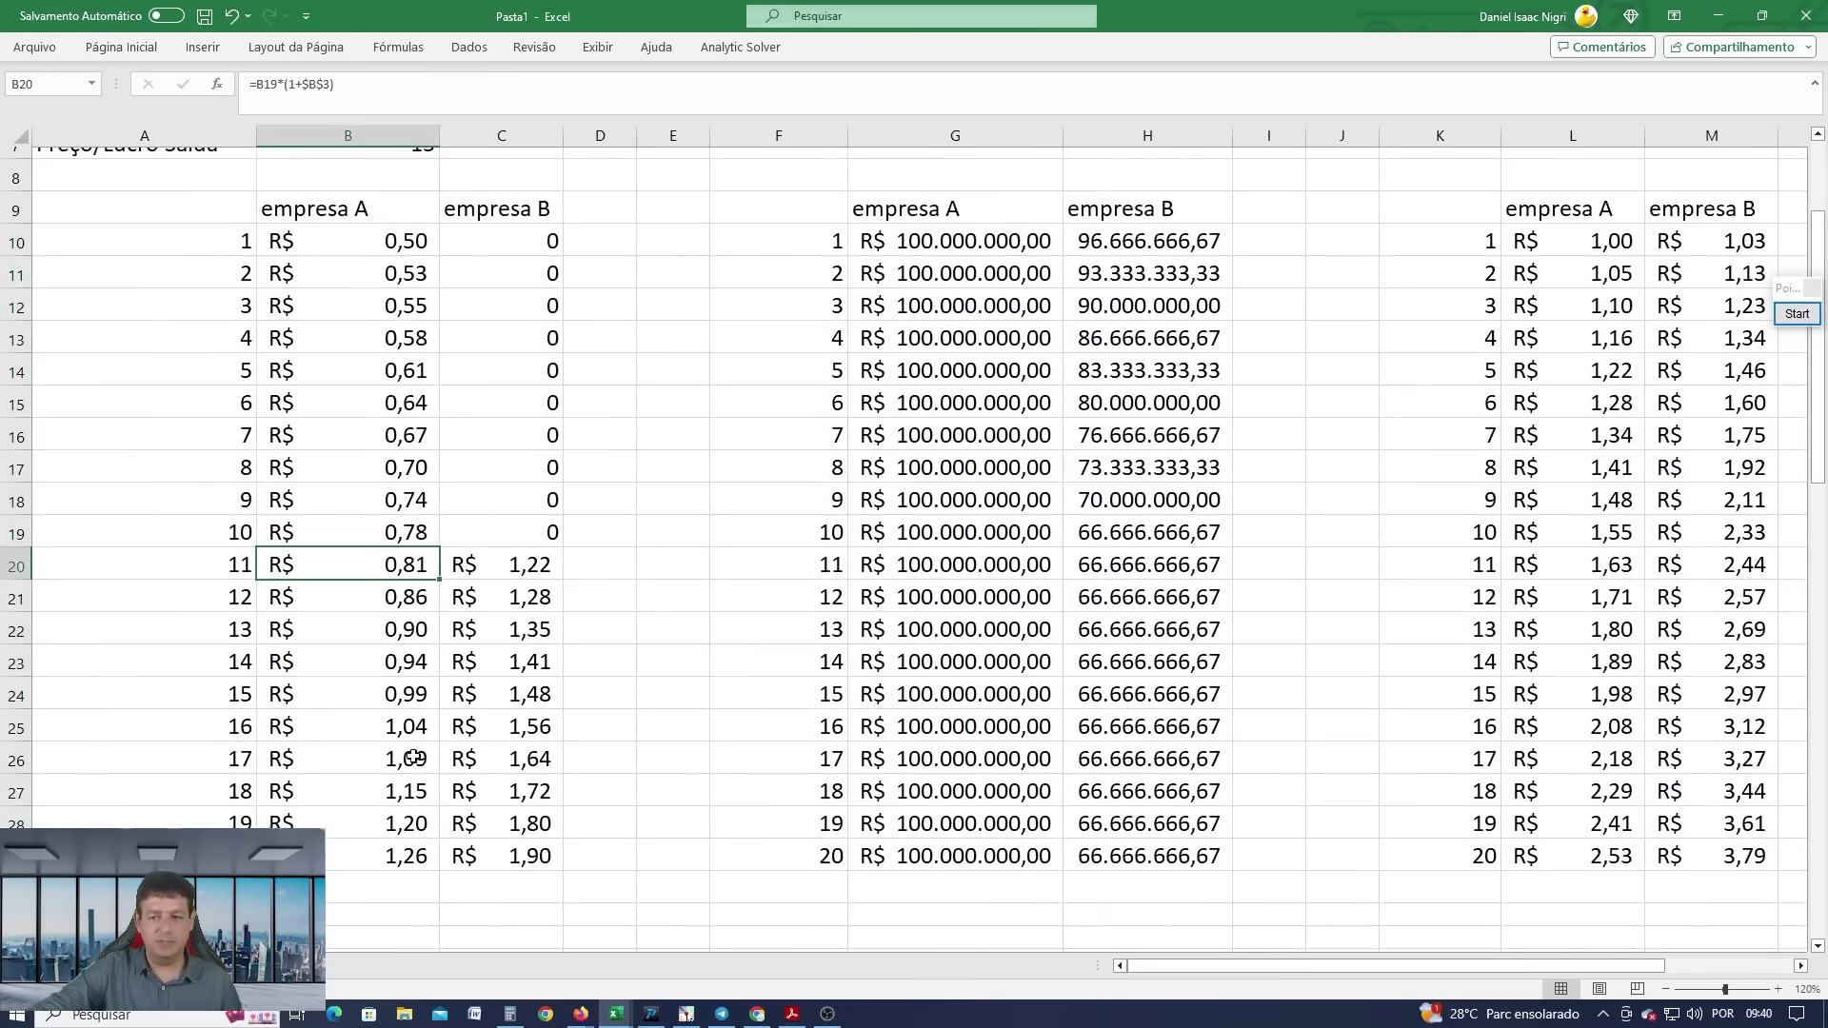
pyautogui.click(1579, 569)
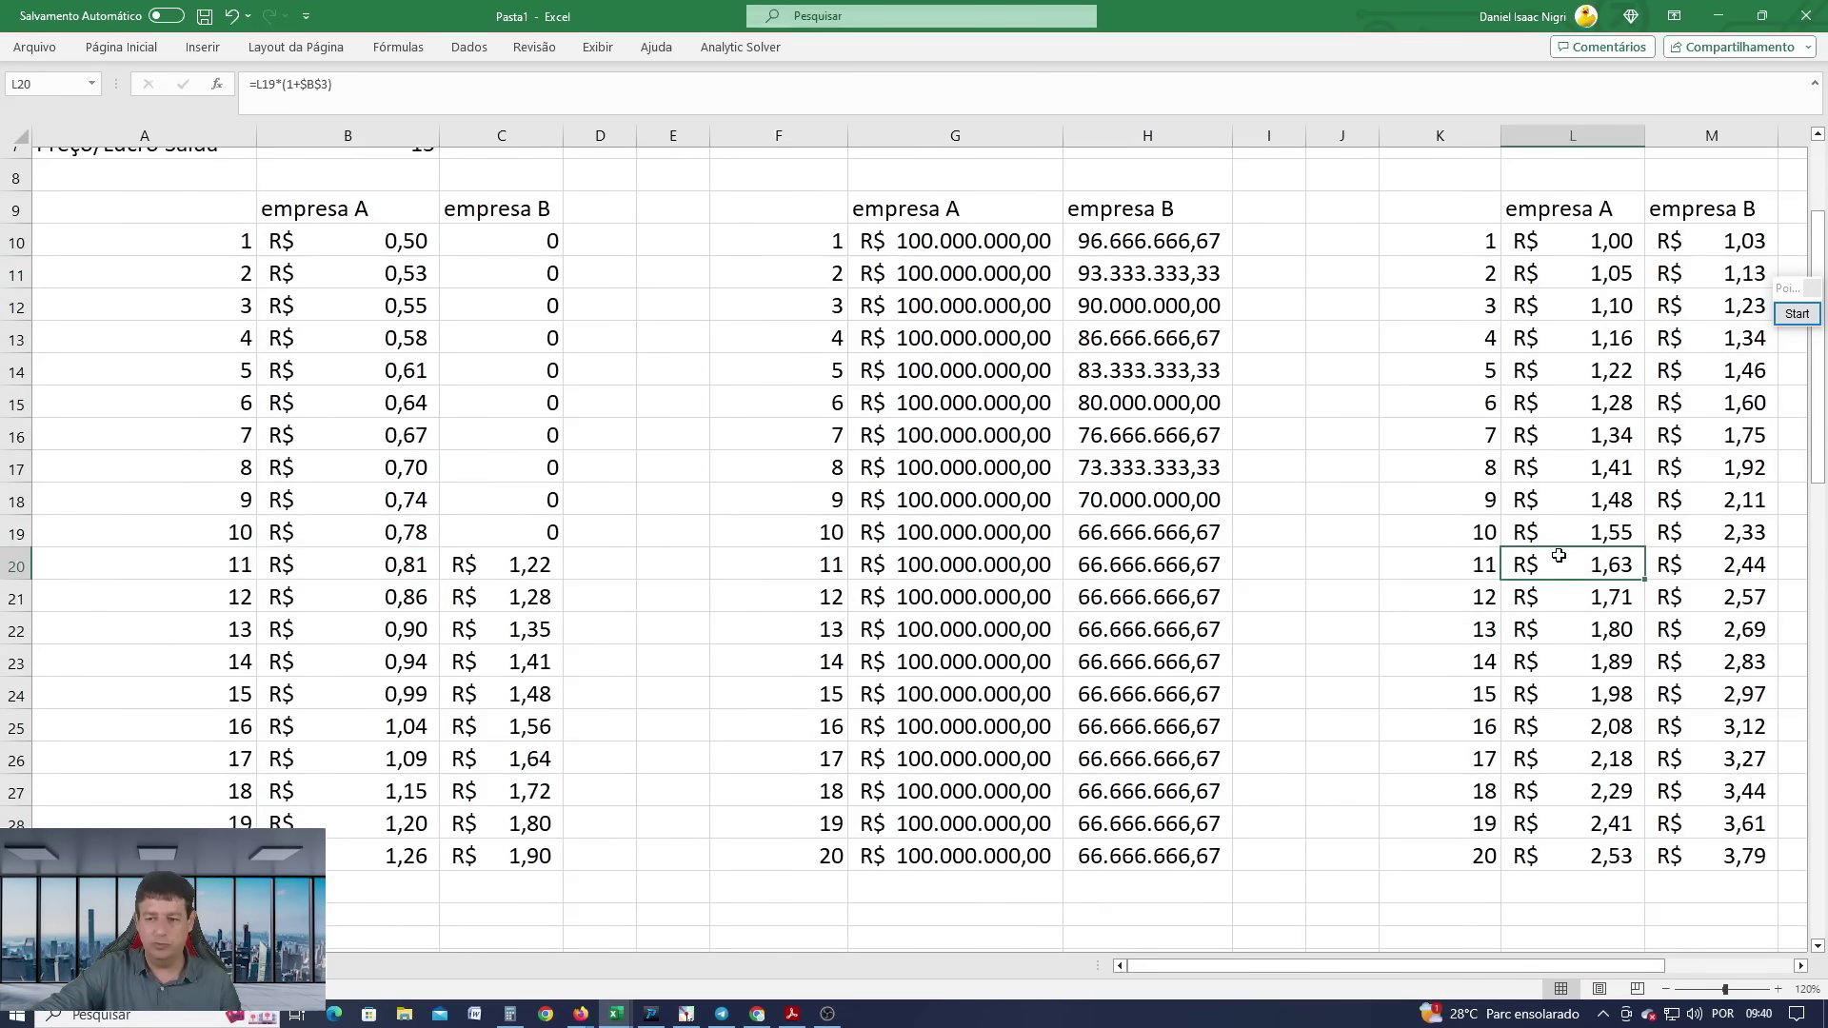
pyautogui.click(346, 560)
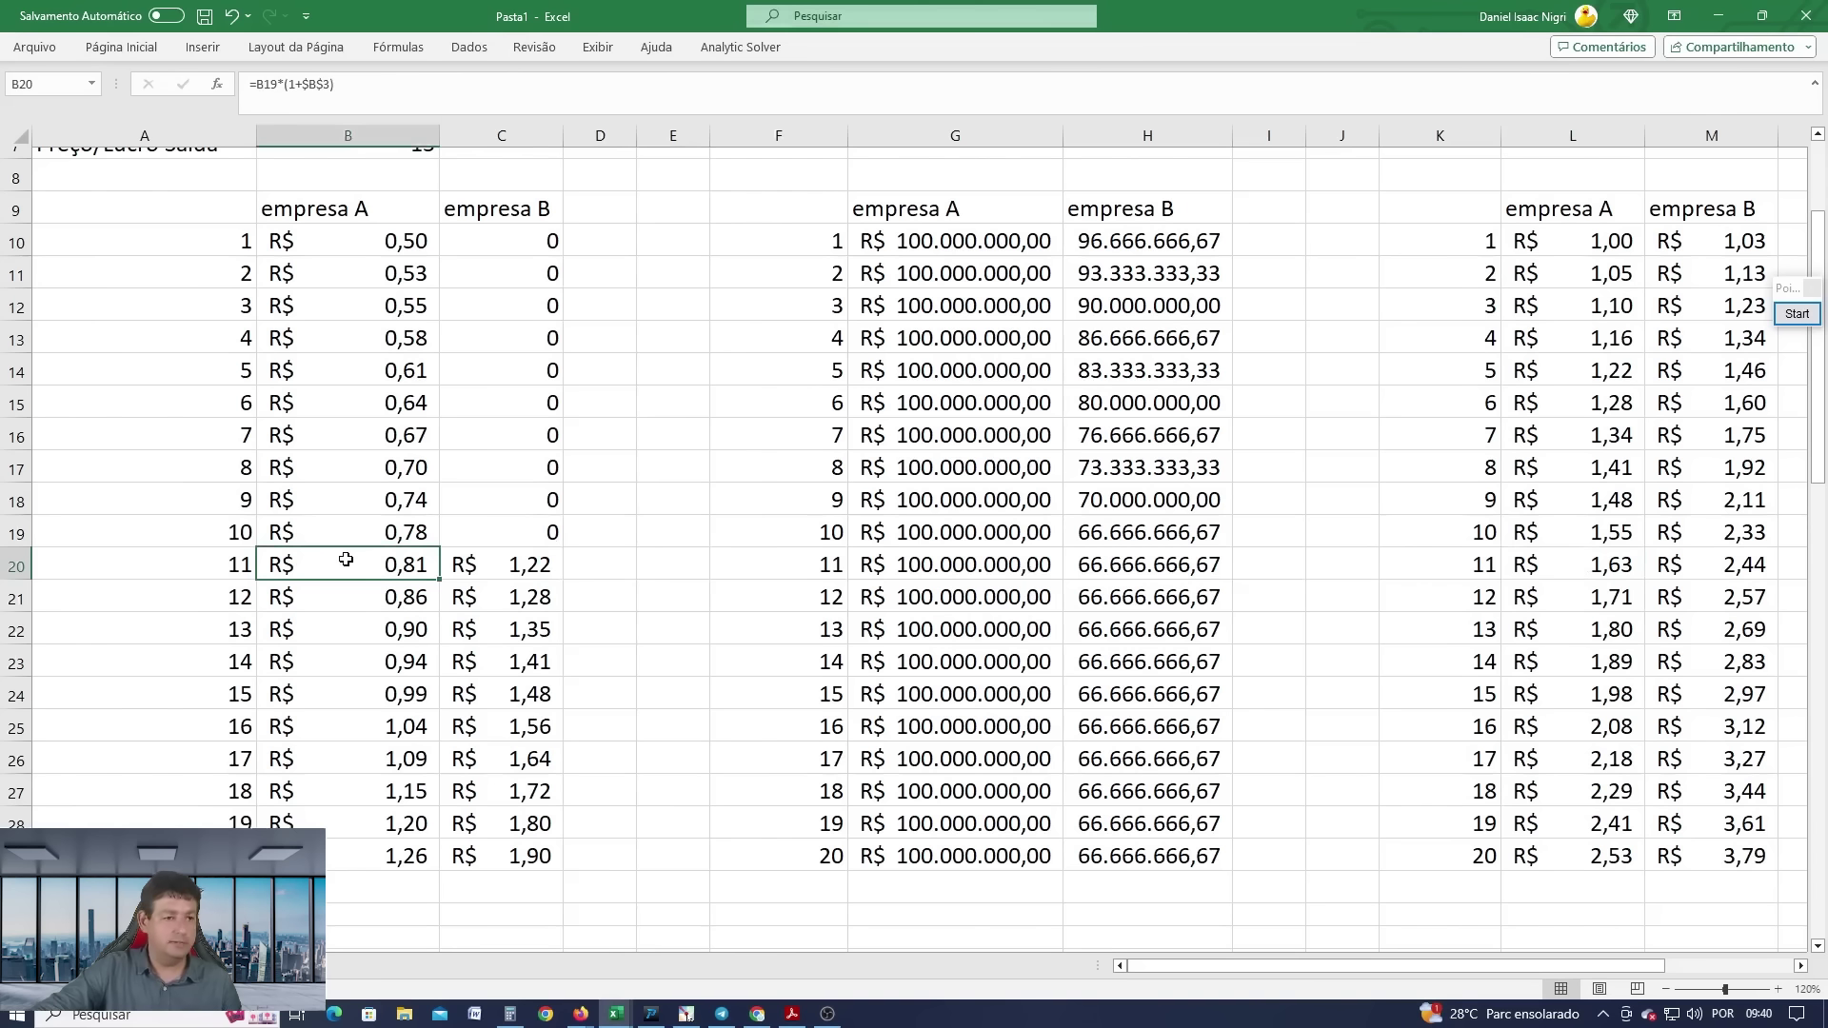
pyautogui.click(492, 565)
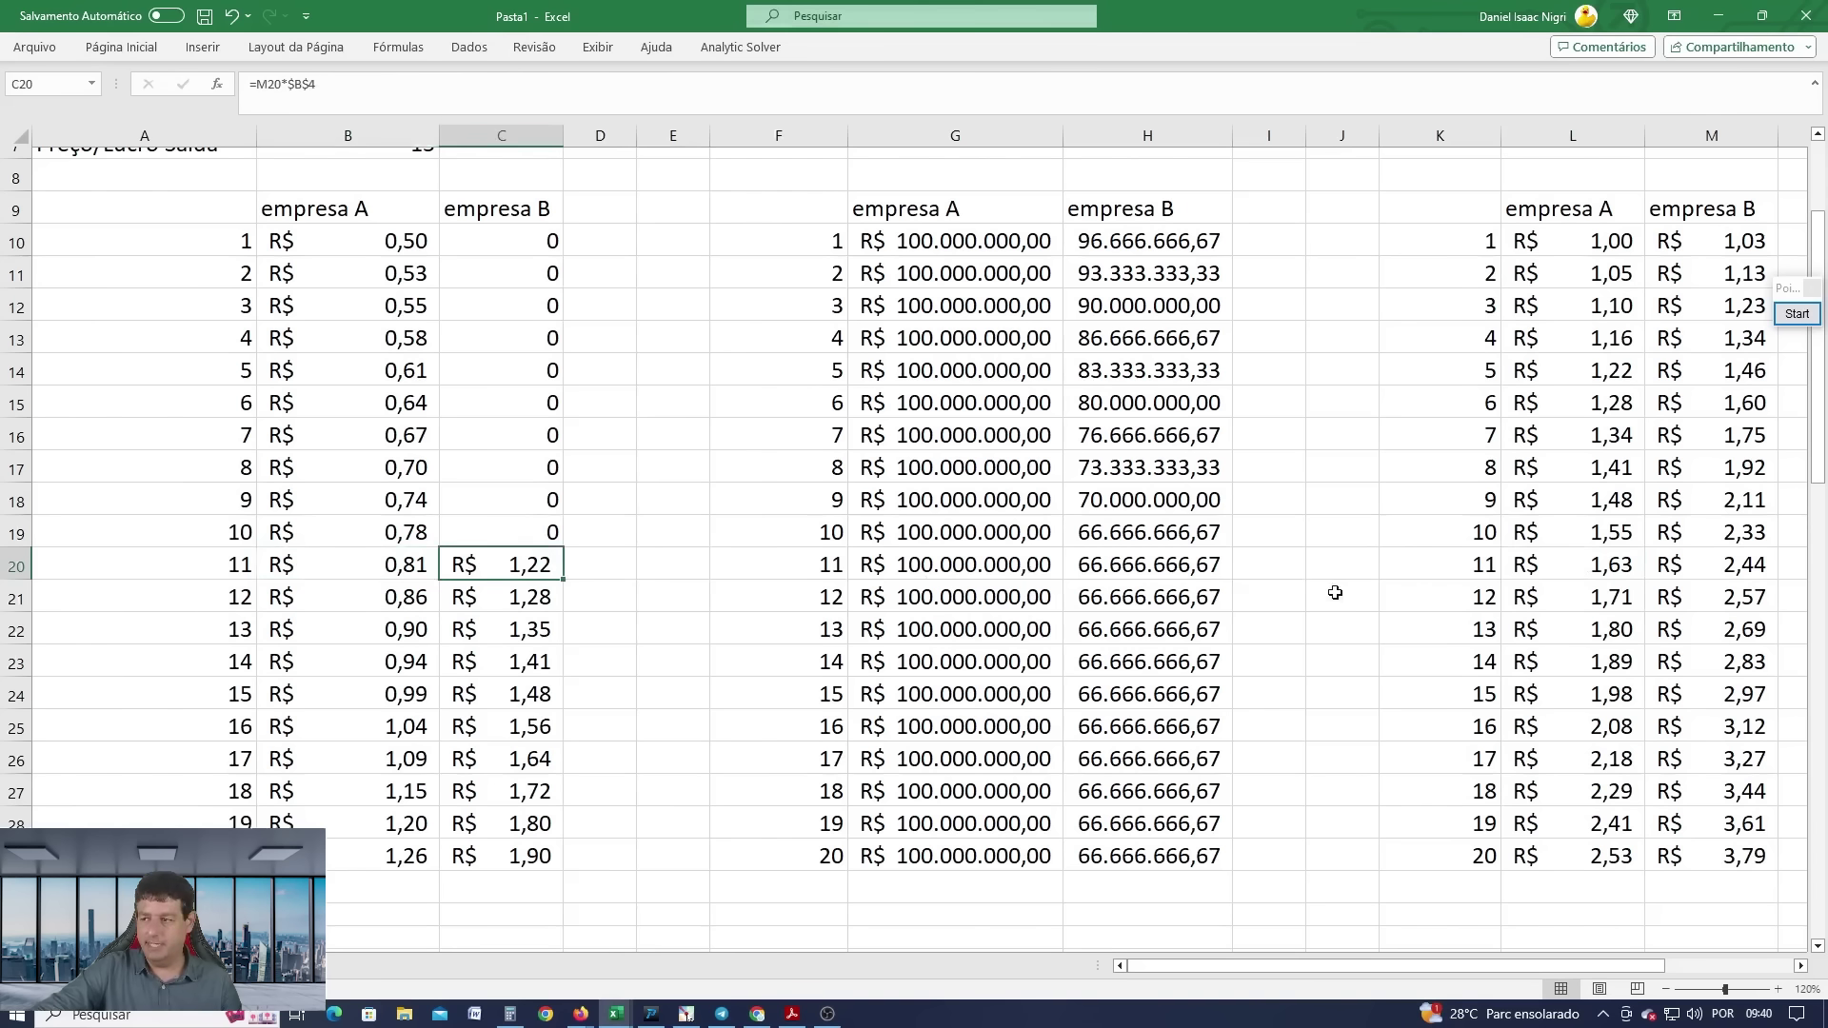
pyautogui.click(1705, 575)
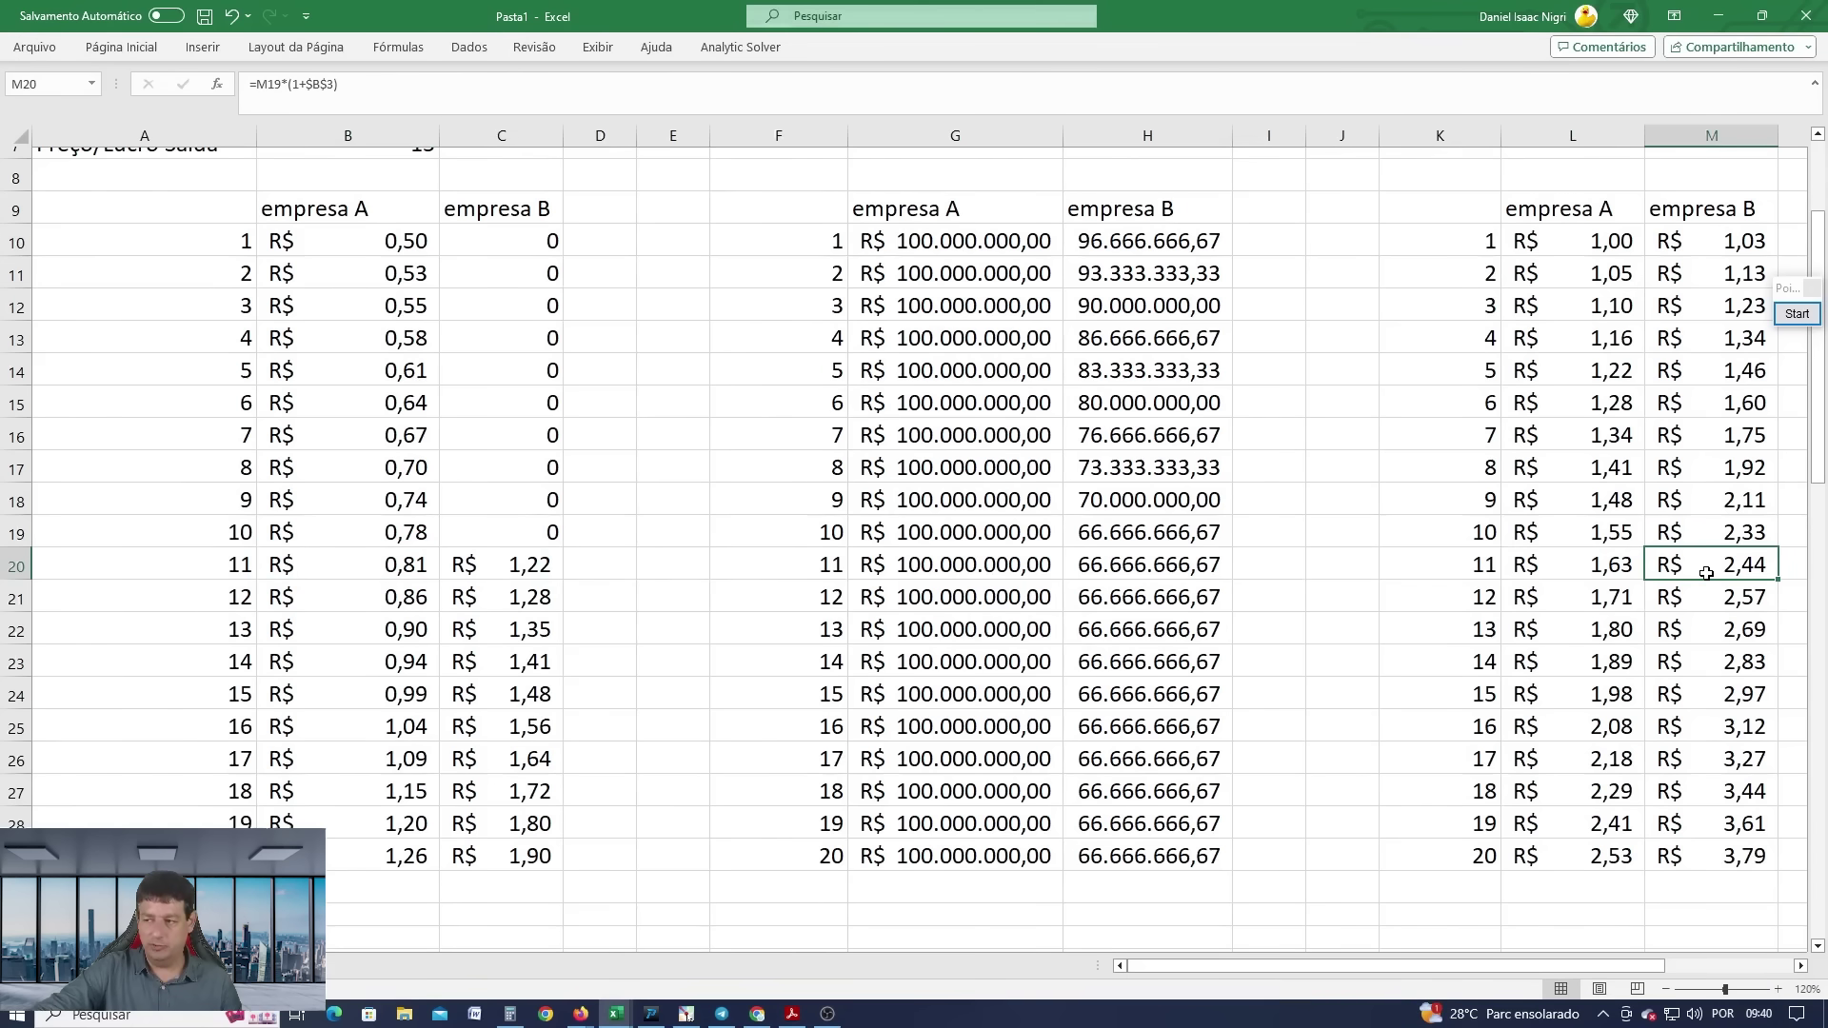
pyautogui.hscroll(3, 1806, 976)
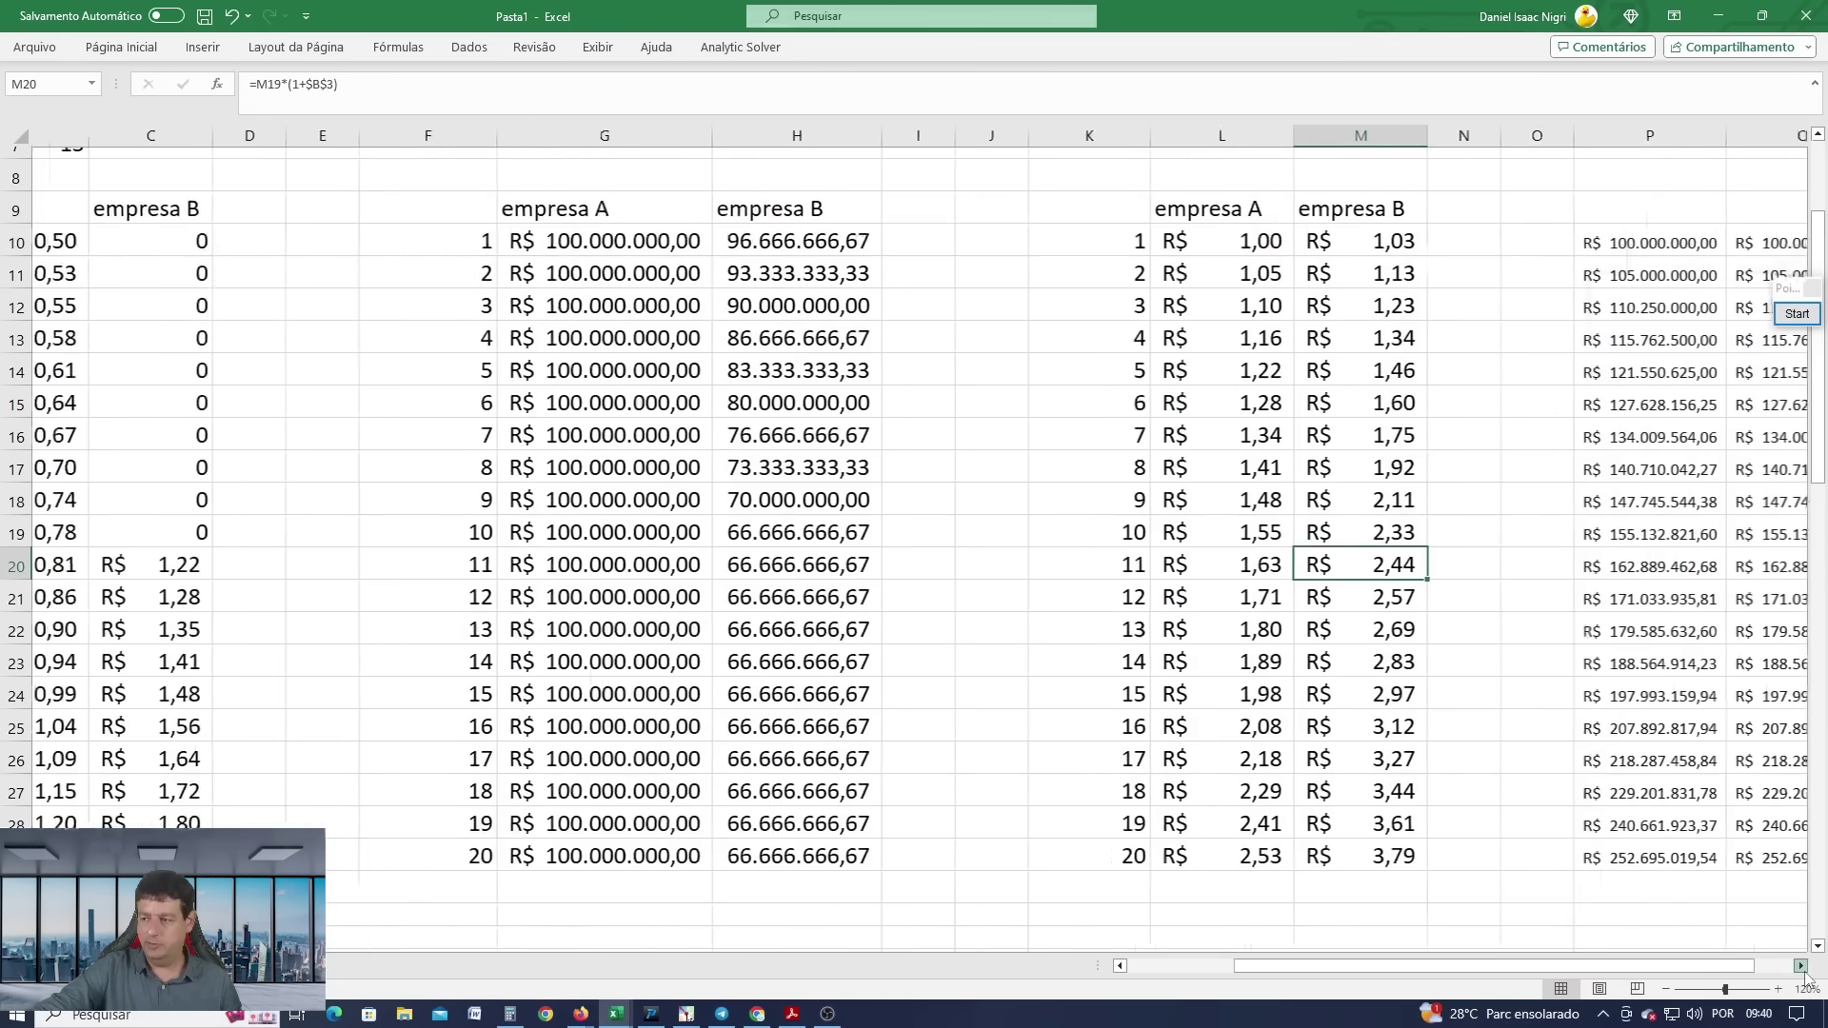
pyautogui.moveTo(1487, 568); pyautogui.dragTo(1623, 568)
pyautogui.moveTo(1580, 968); pyautogui.dragTo(1197, 935)
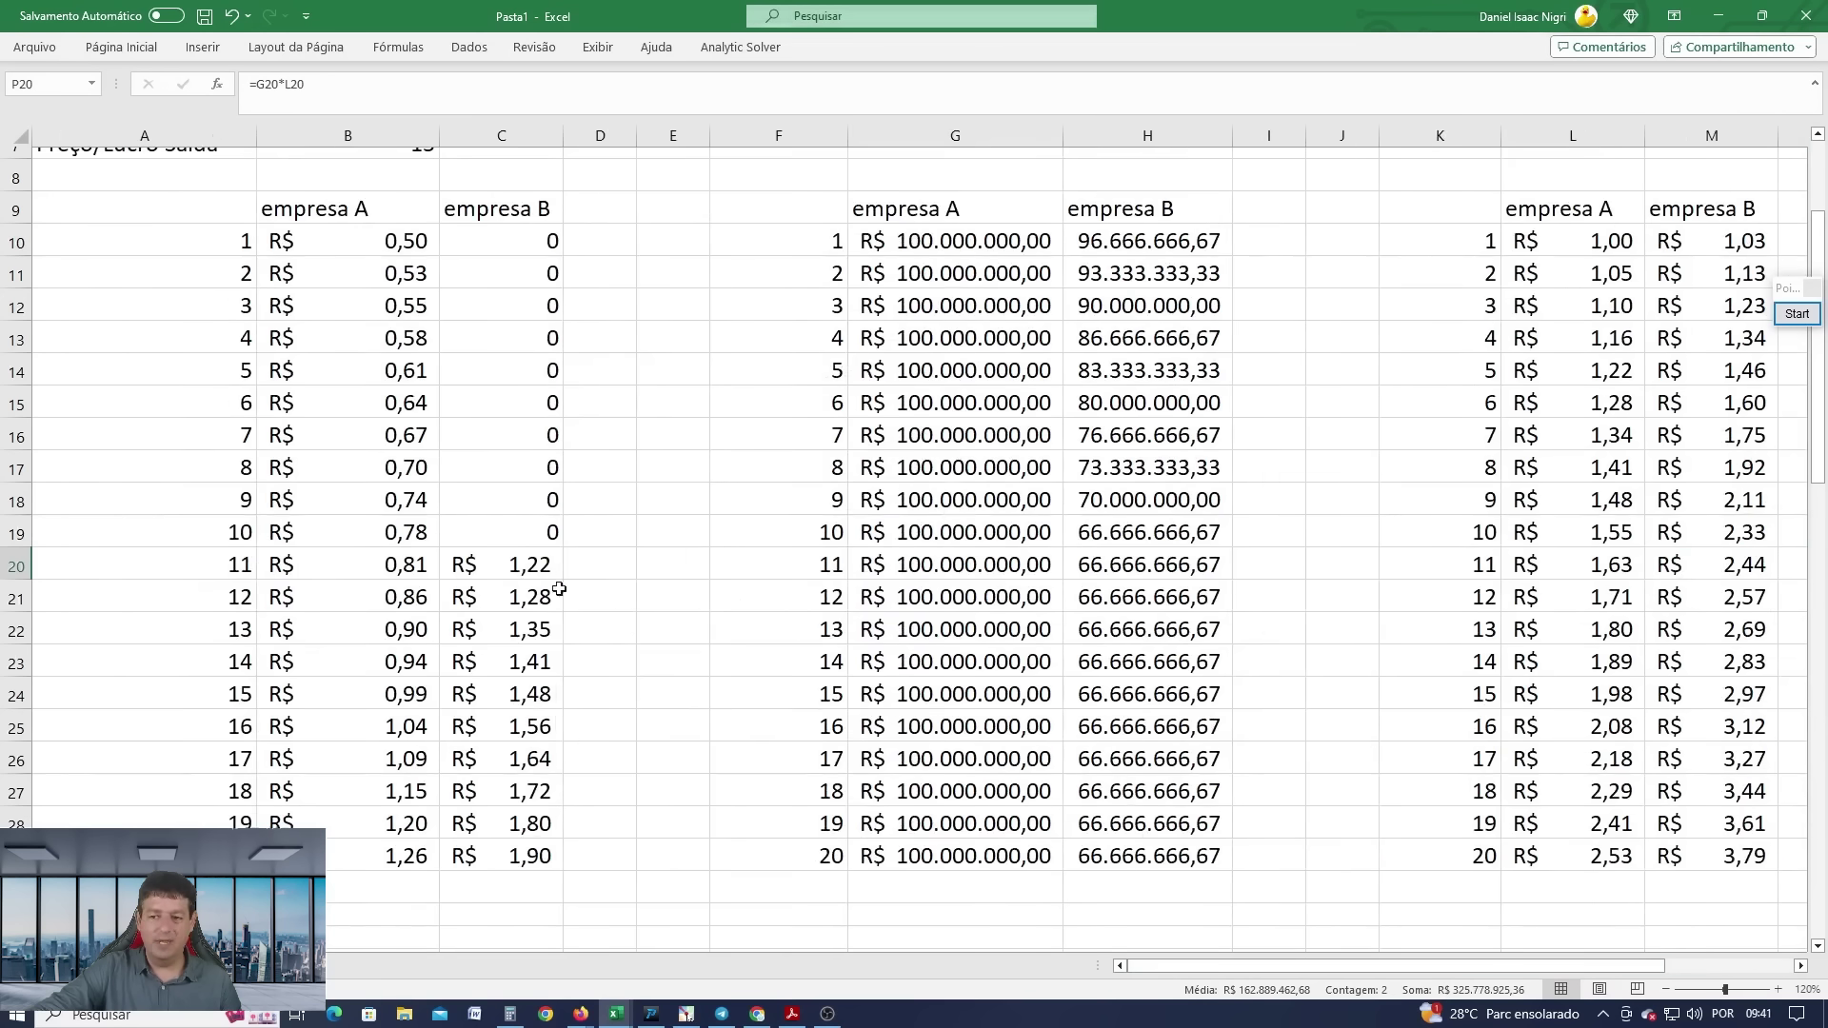
# Check empresa B's year 11 dividend against its earnings per share and review both companies' dividend columns for years 1 to 20.
pyautogui.click(518, 562)
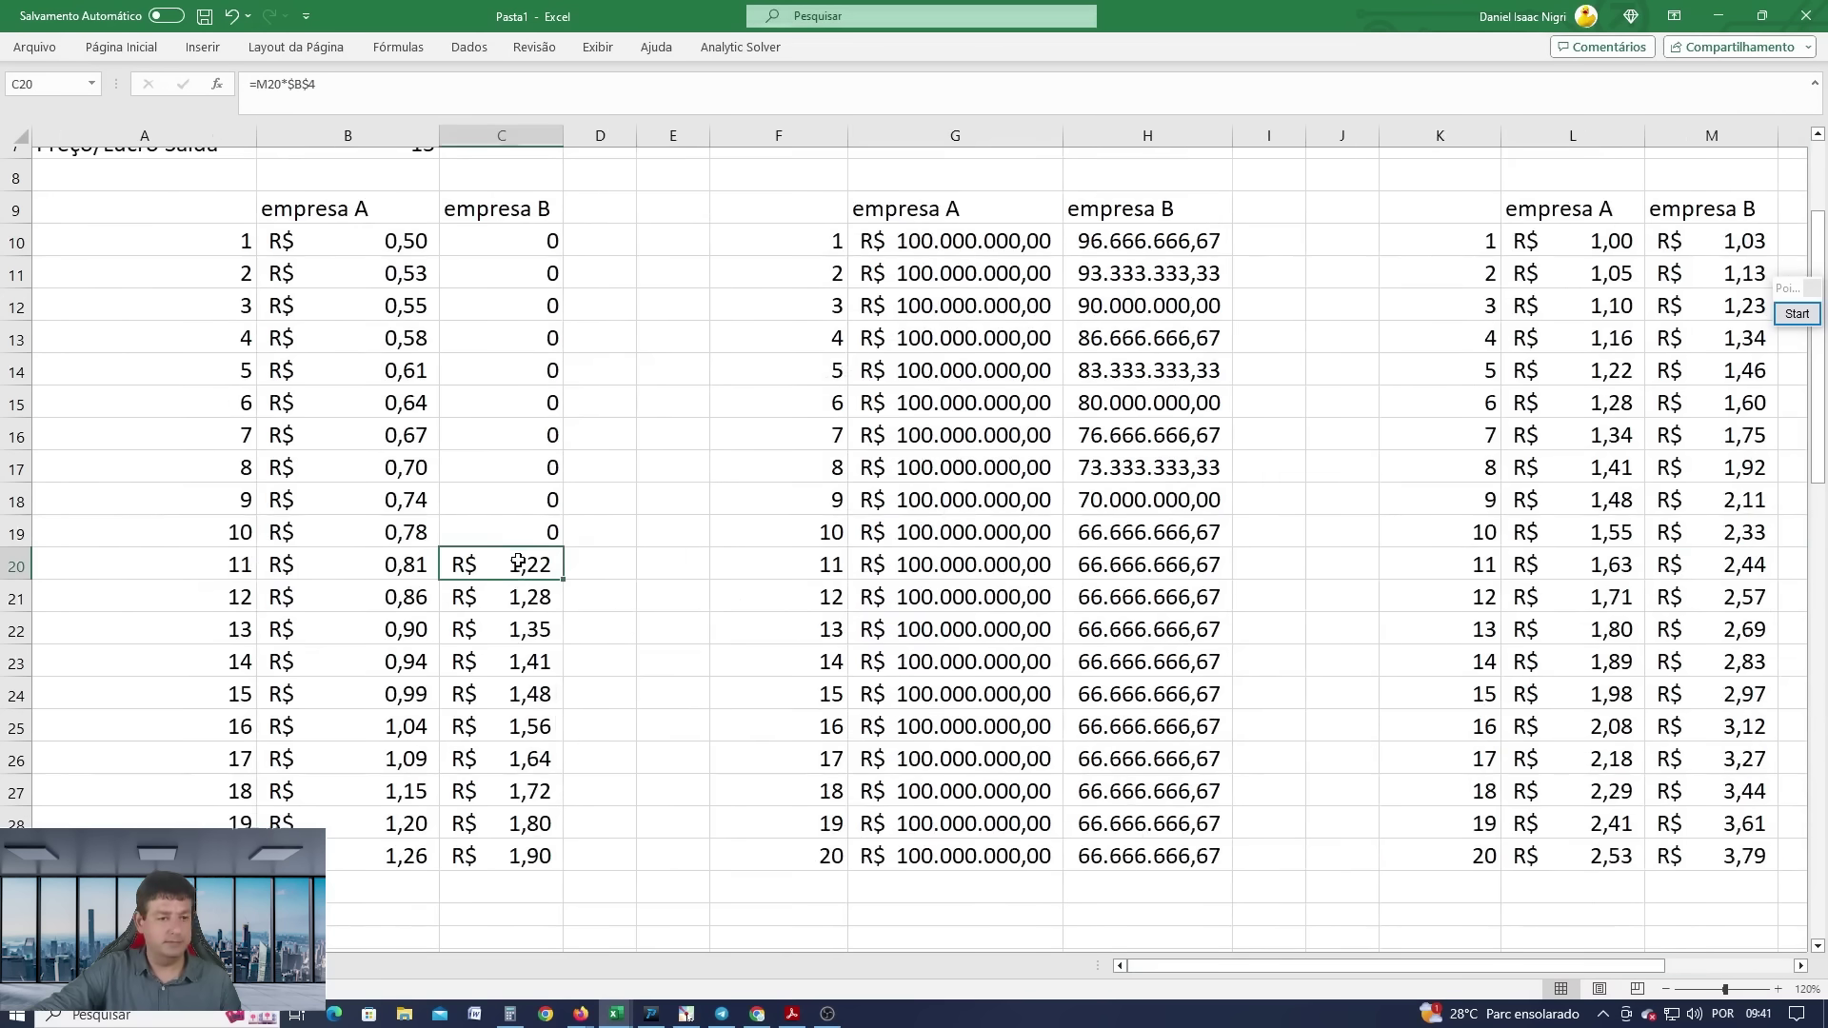
pyautogui.click(1751, 571)
pyautogui.click(481, 560)
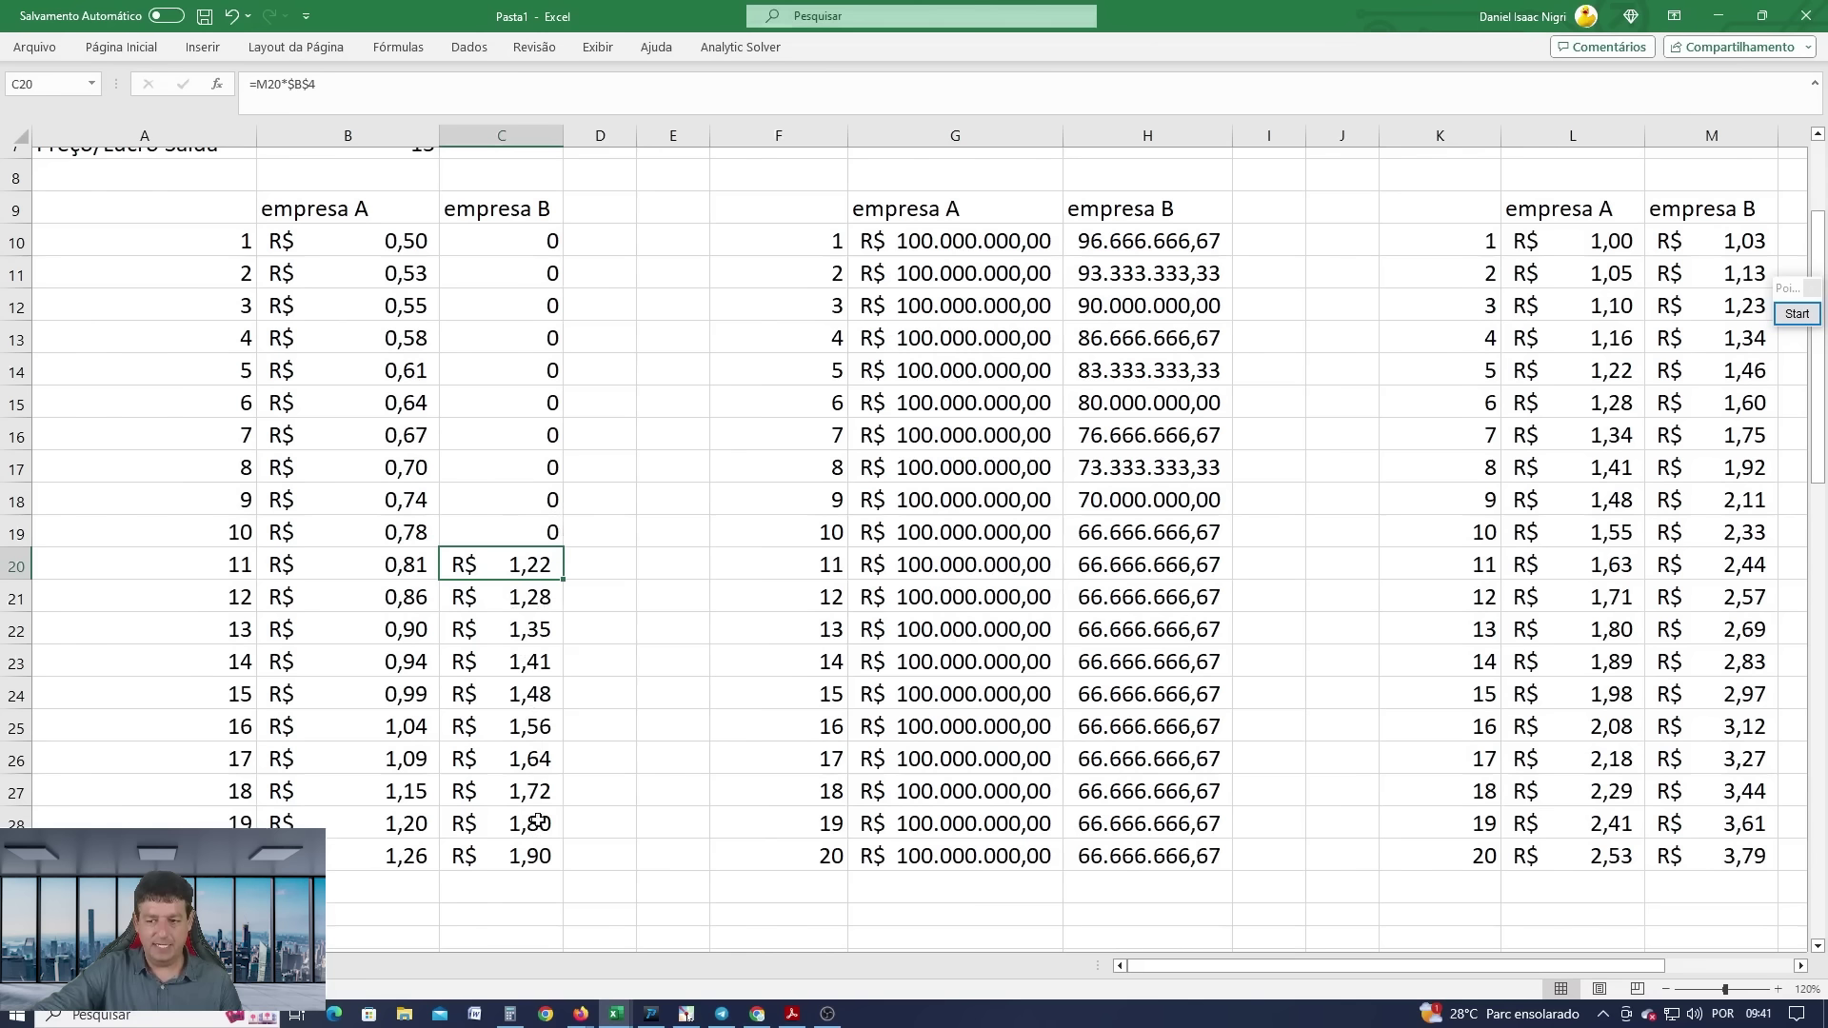
pyautogui.moveTo(360, 244); pyautogui.dragTo(383, 856)
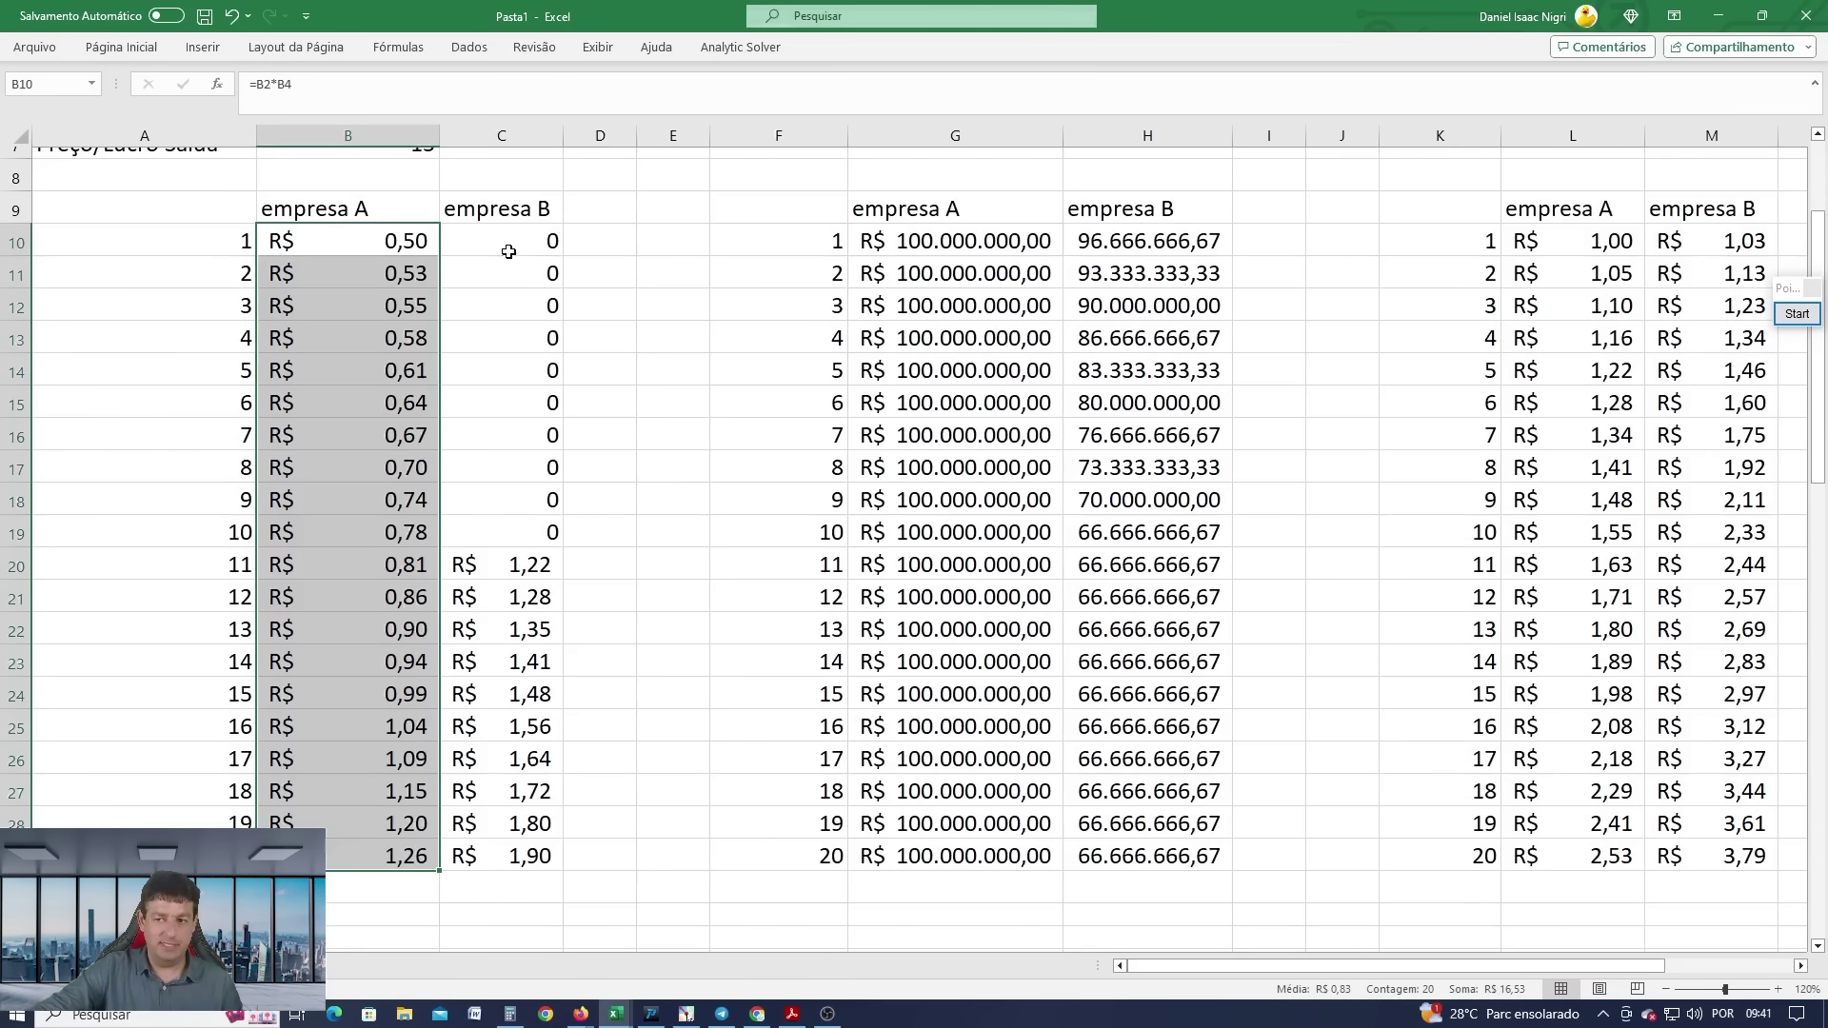
pyautogui.moveTo(504, 245); pyautogui.dragTo(511, 850)
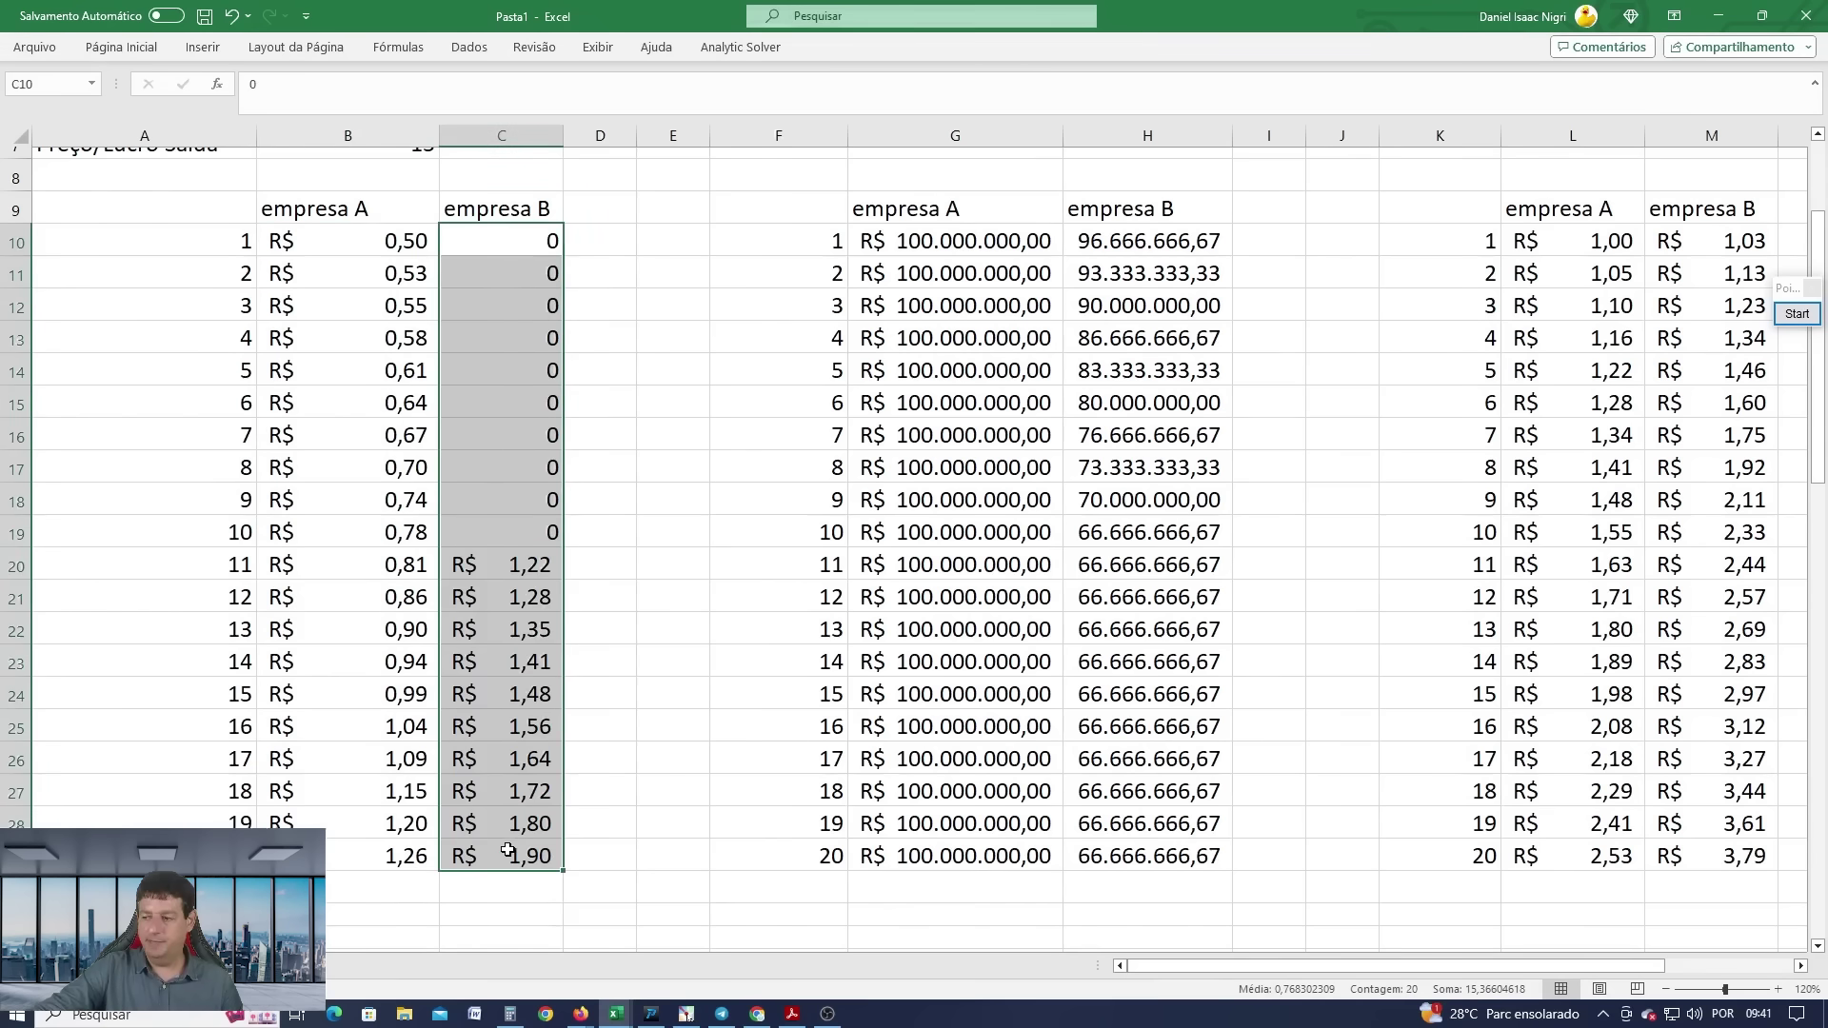
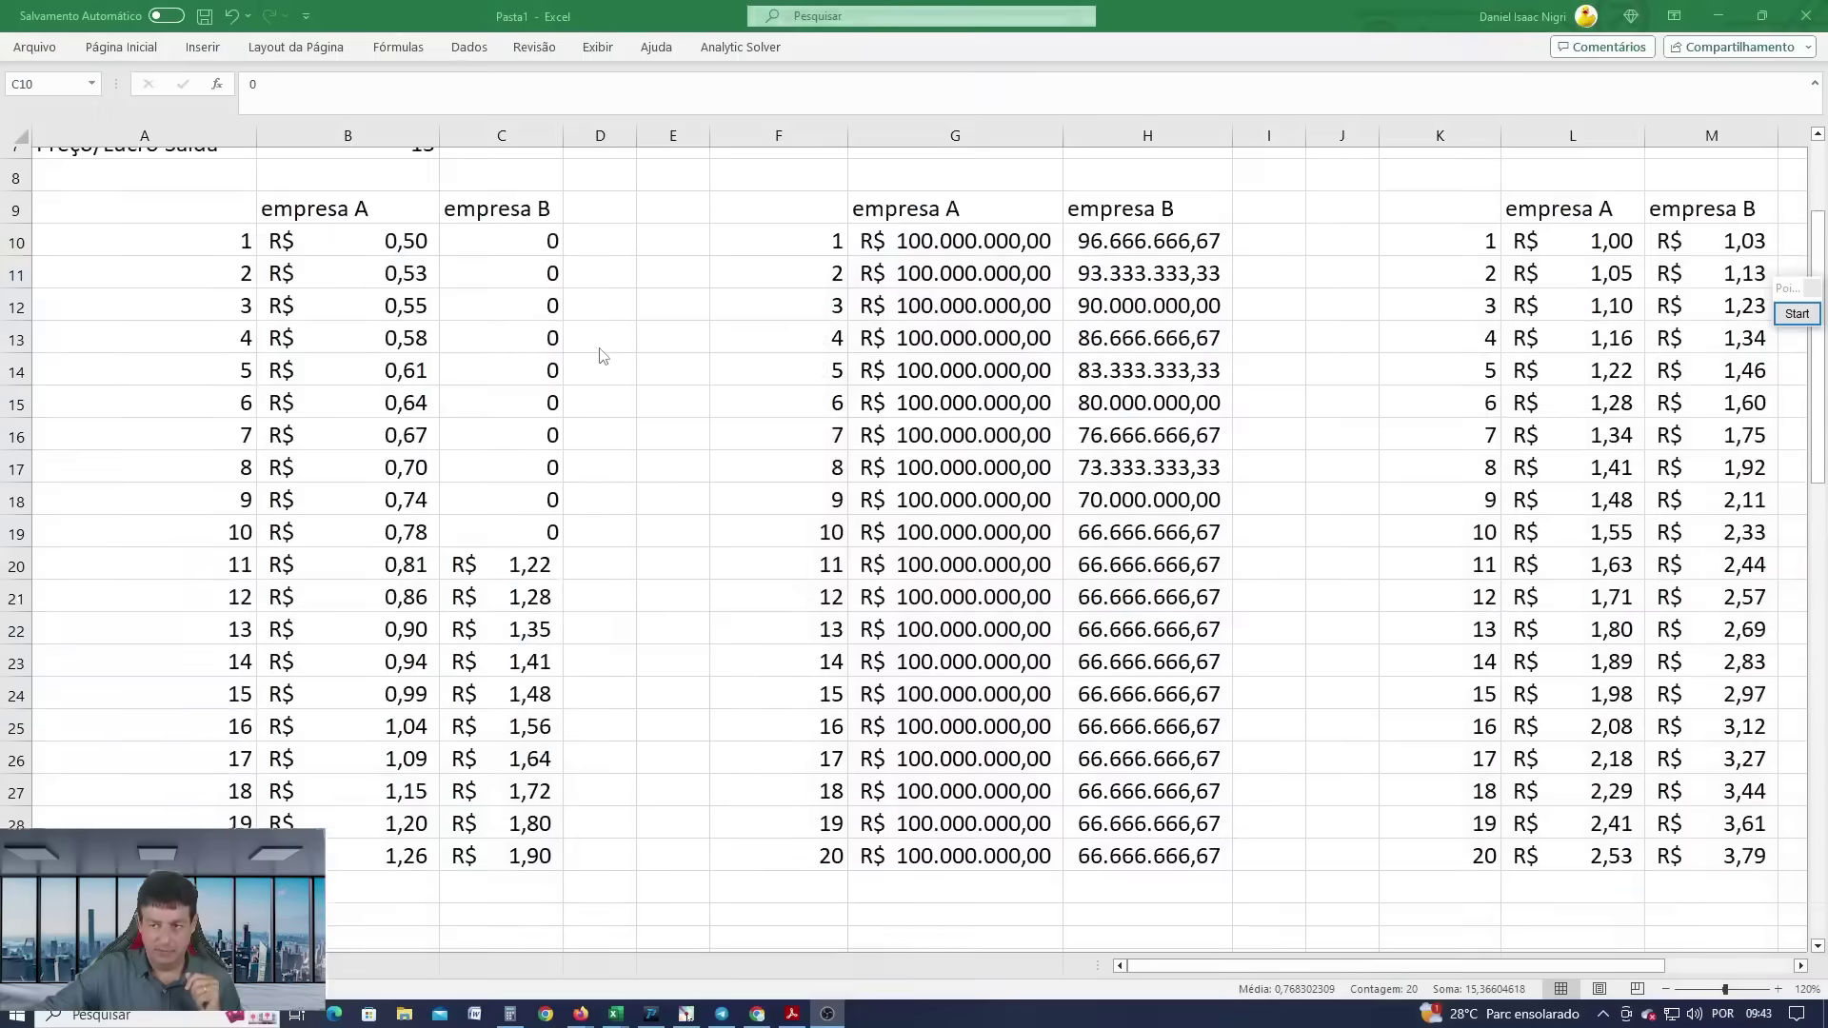
# Set both the entry and exit price/earnings ratios to 30 and check empresa B's share count for year 10.
pyautogui.click(414, 320)
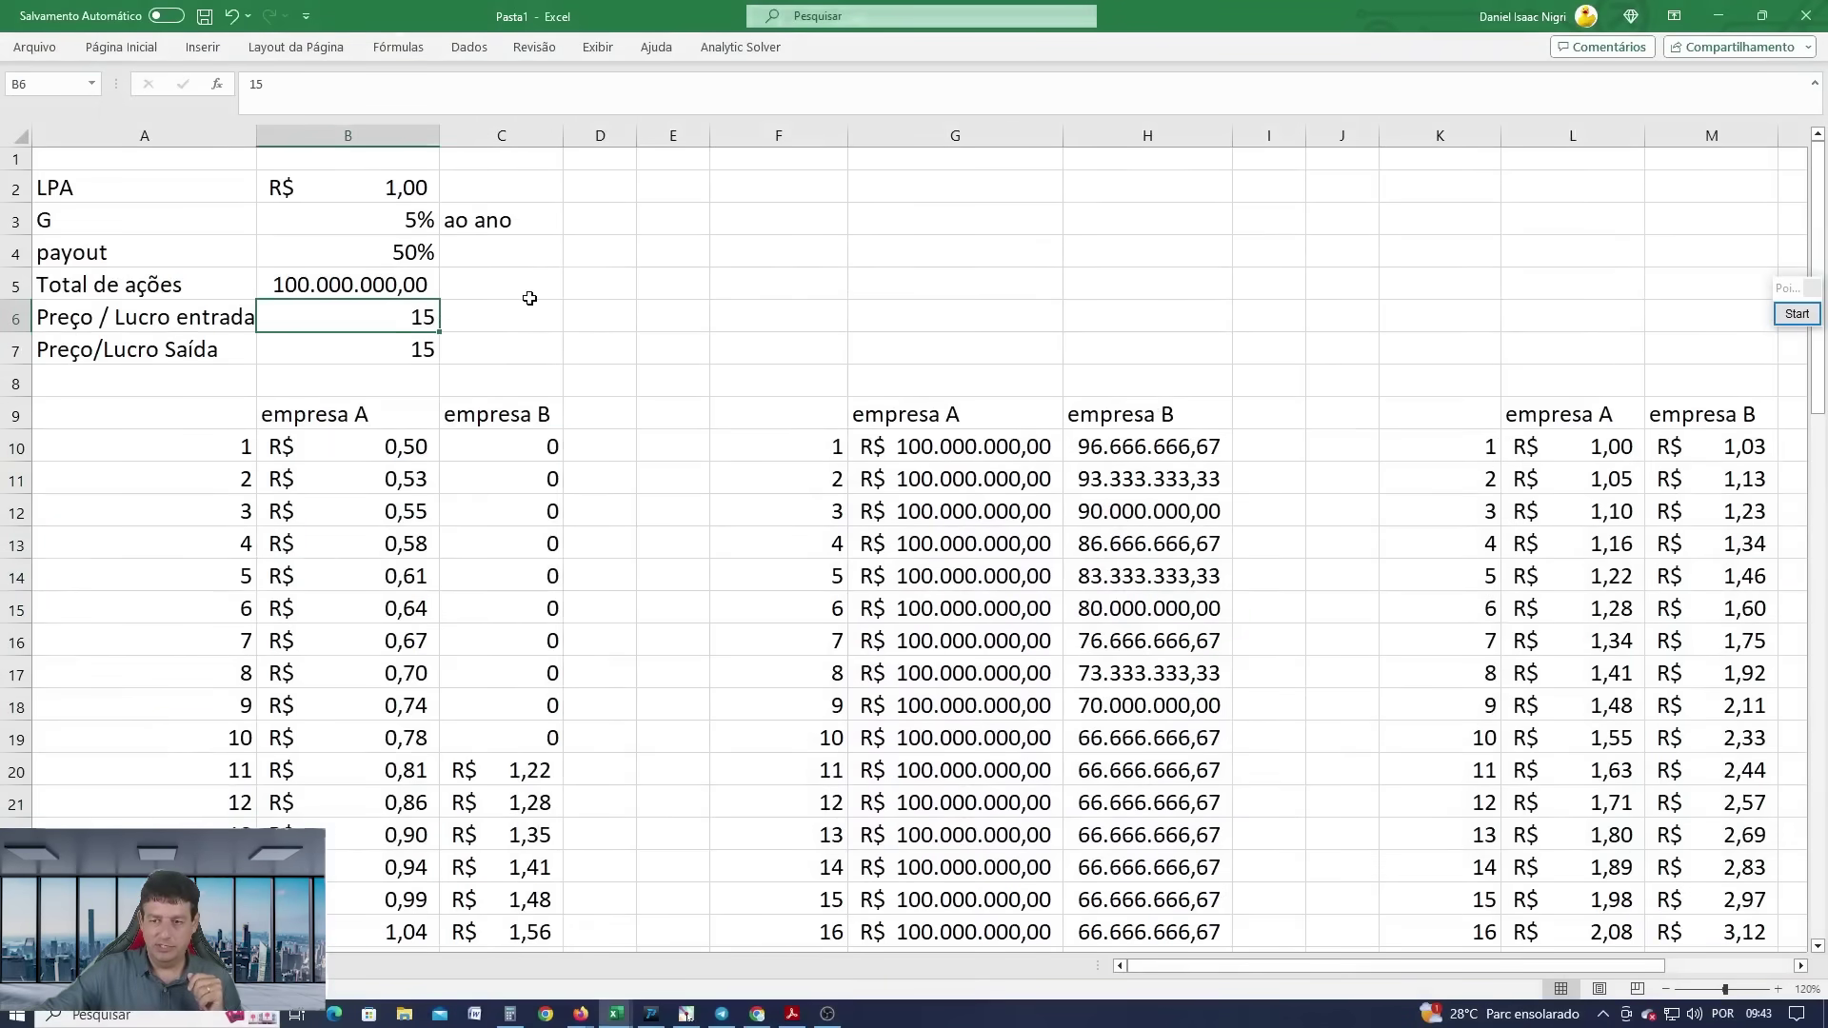
pyautogui.write('30')
pyautogui.press('Return')
pyautogui.write('30')
pyautogui.press('Return')
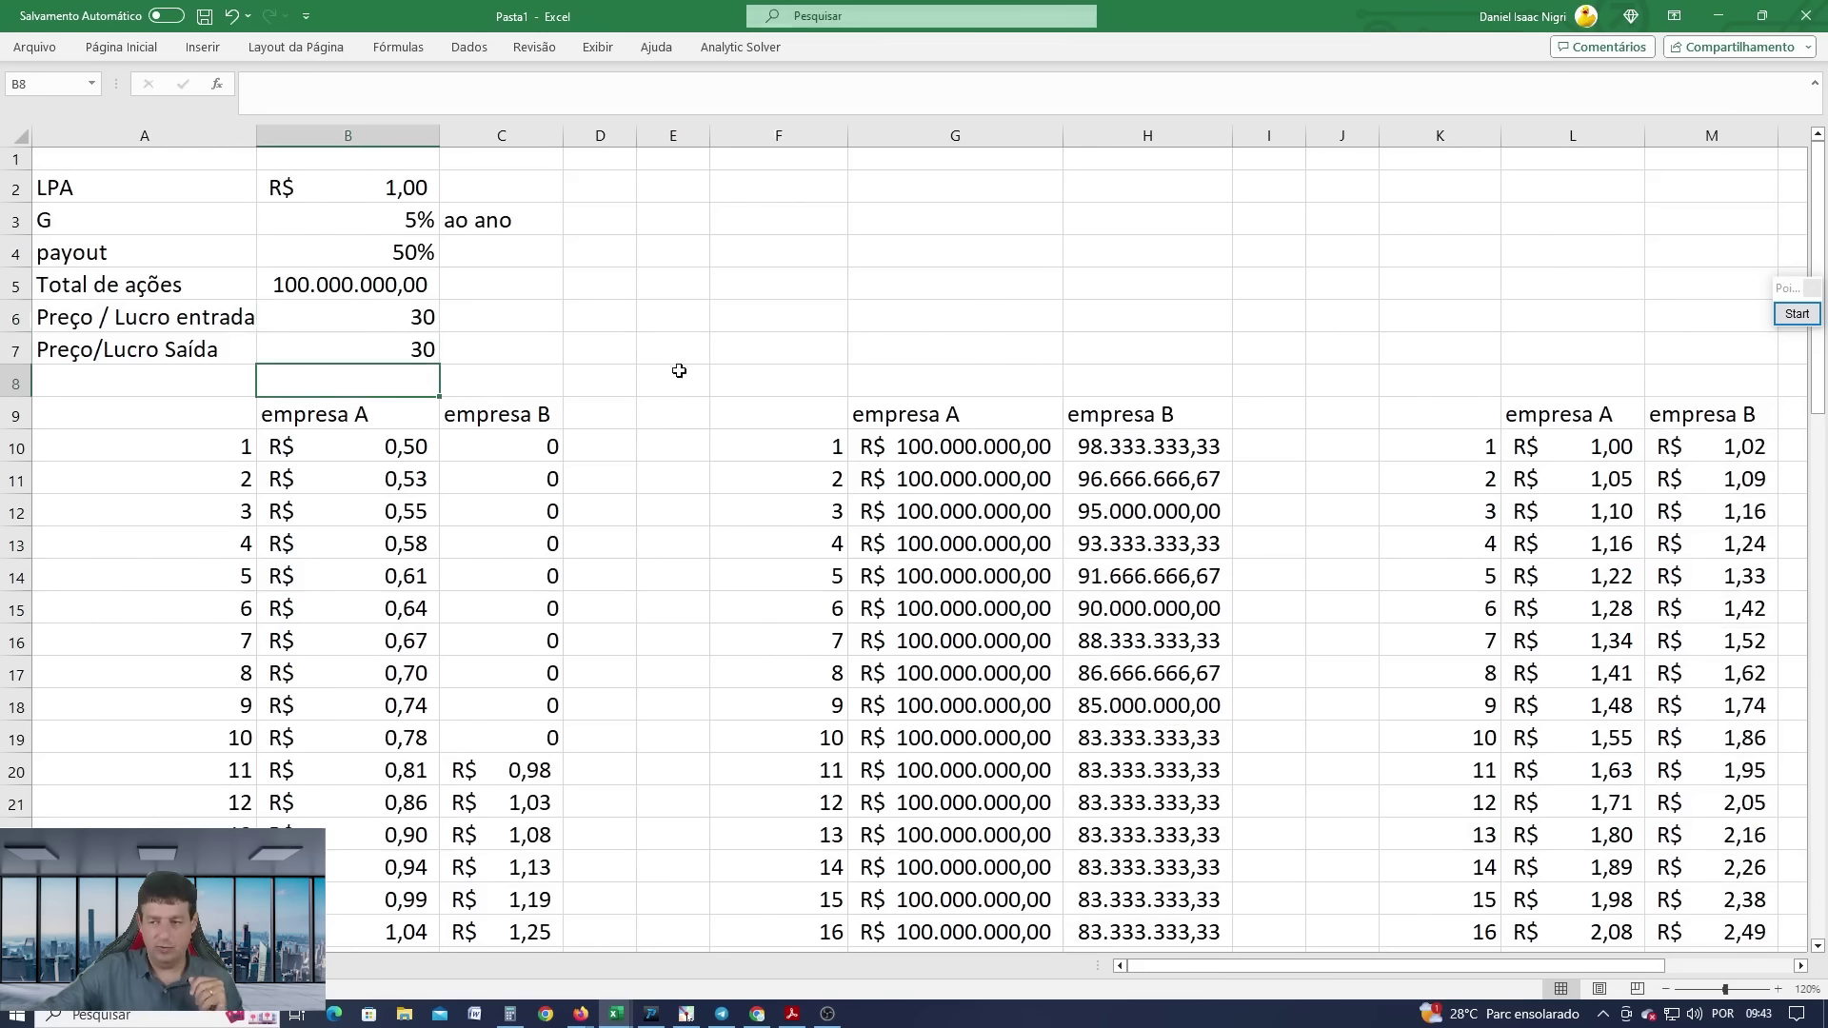
pyautogui.scroll(-1, 688, 365)
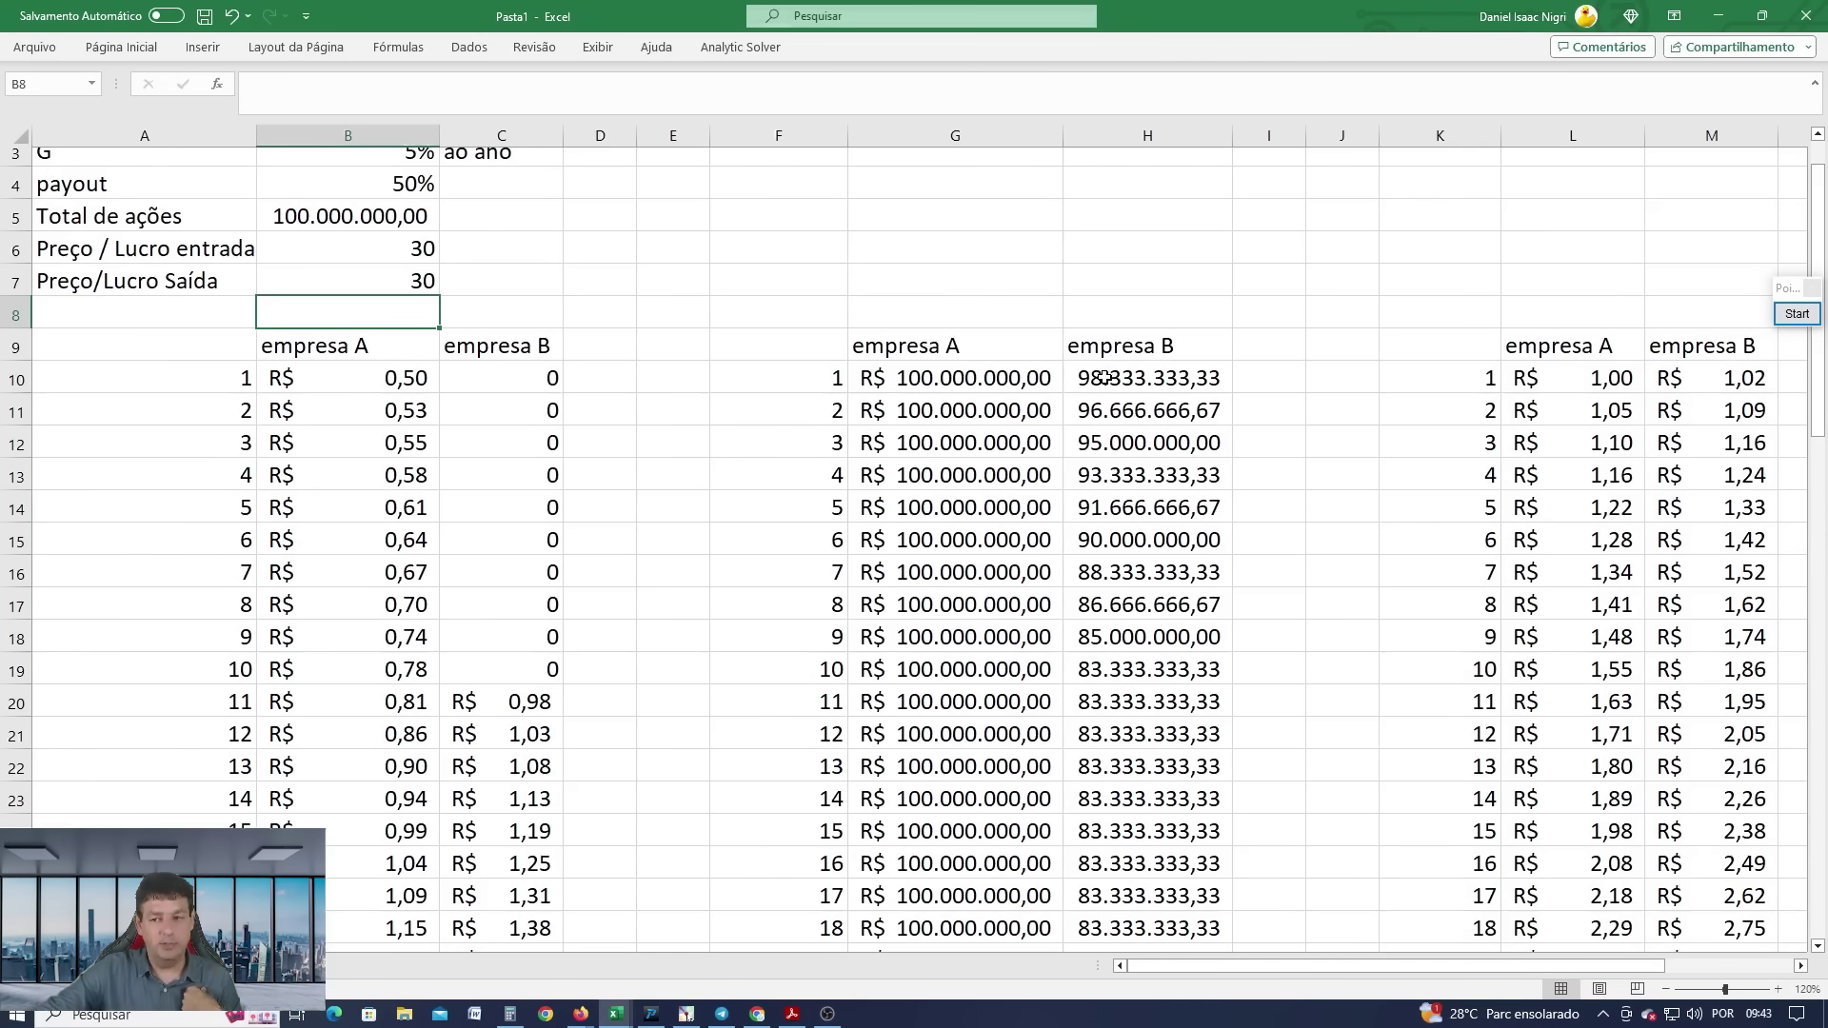
pyautogui.click(1112, 664)
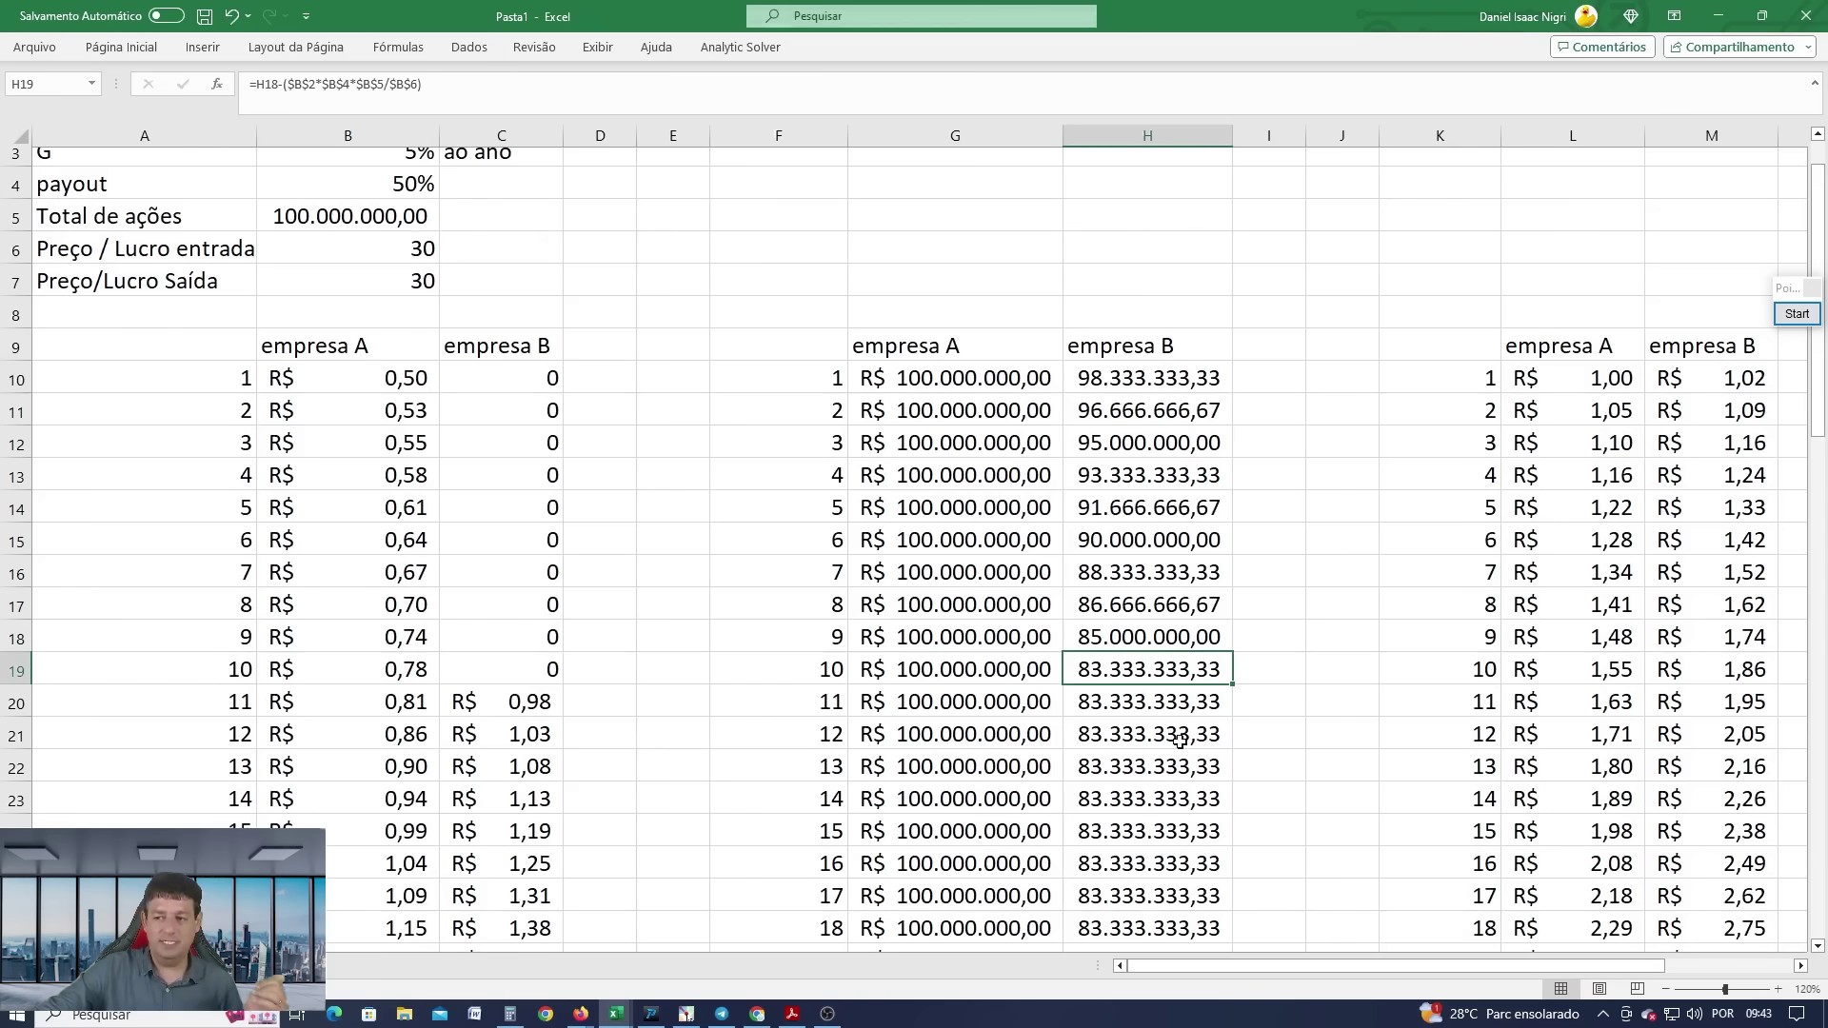
# Set both the Preço / Lucro entrada and Preço/Lucro Saída values to 100.
pyautogui.click(348, 241)
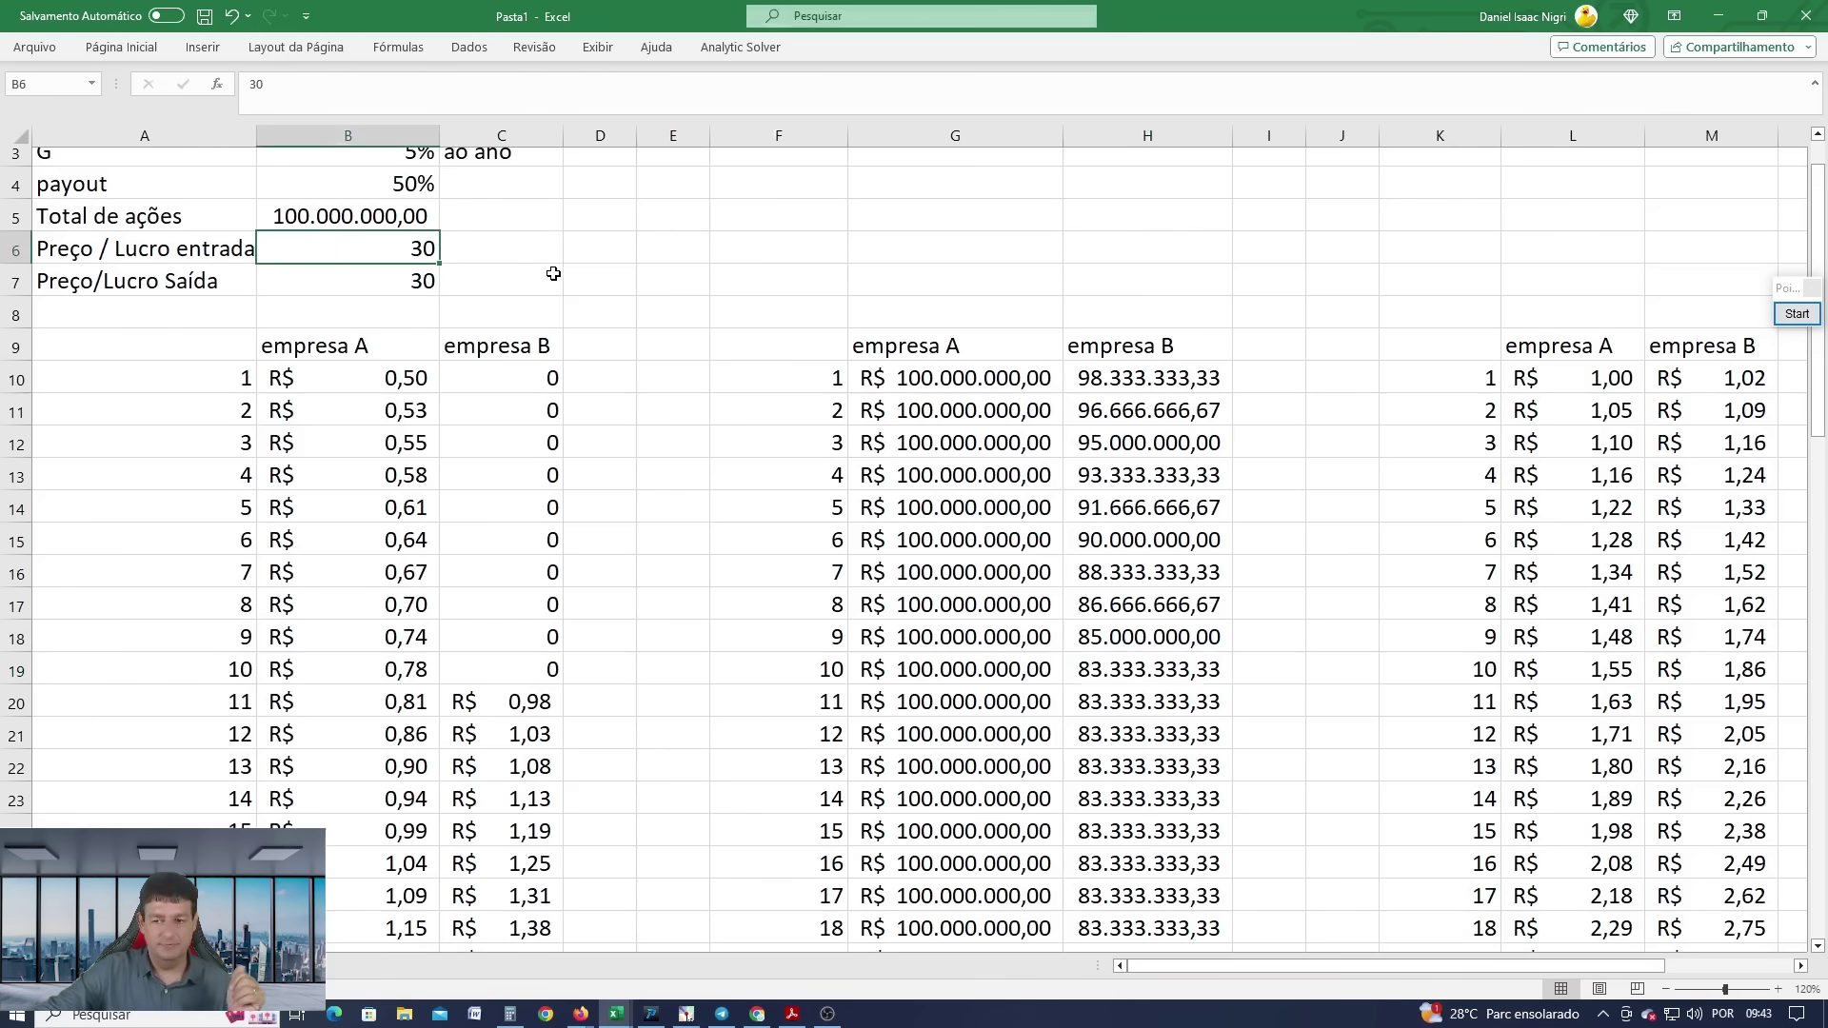
pyautogui.write('100')
pyautogui.press('Return')
pyautogui.write('100')
pyautogui.press('Return')
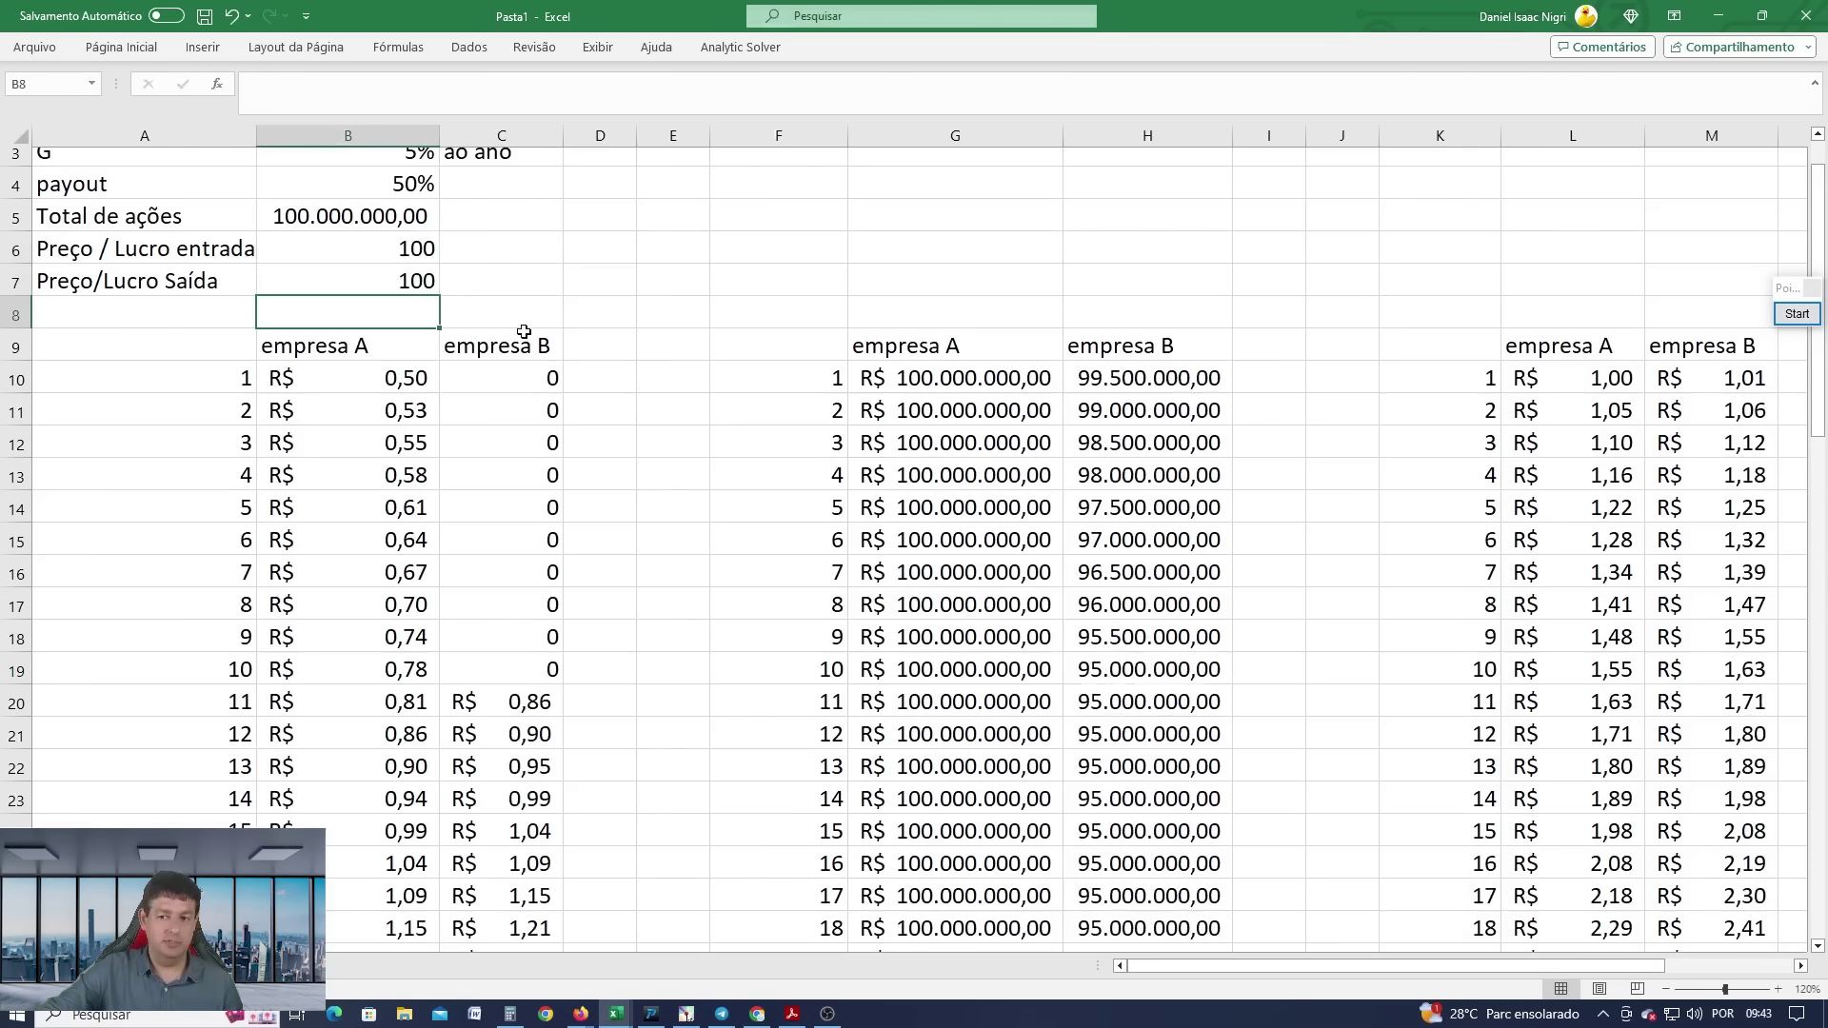
# Change both the Preço / Lucro entrada and Preço/Lucro Saída values to 5.
pyautogui.click(398, 251)
pyautogui.write('5')
pyautogui.press('Return')
pyautogui.write('5')
pyautogui.press('Return')
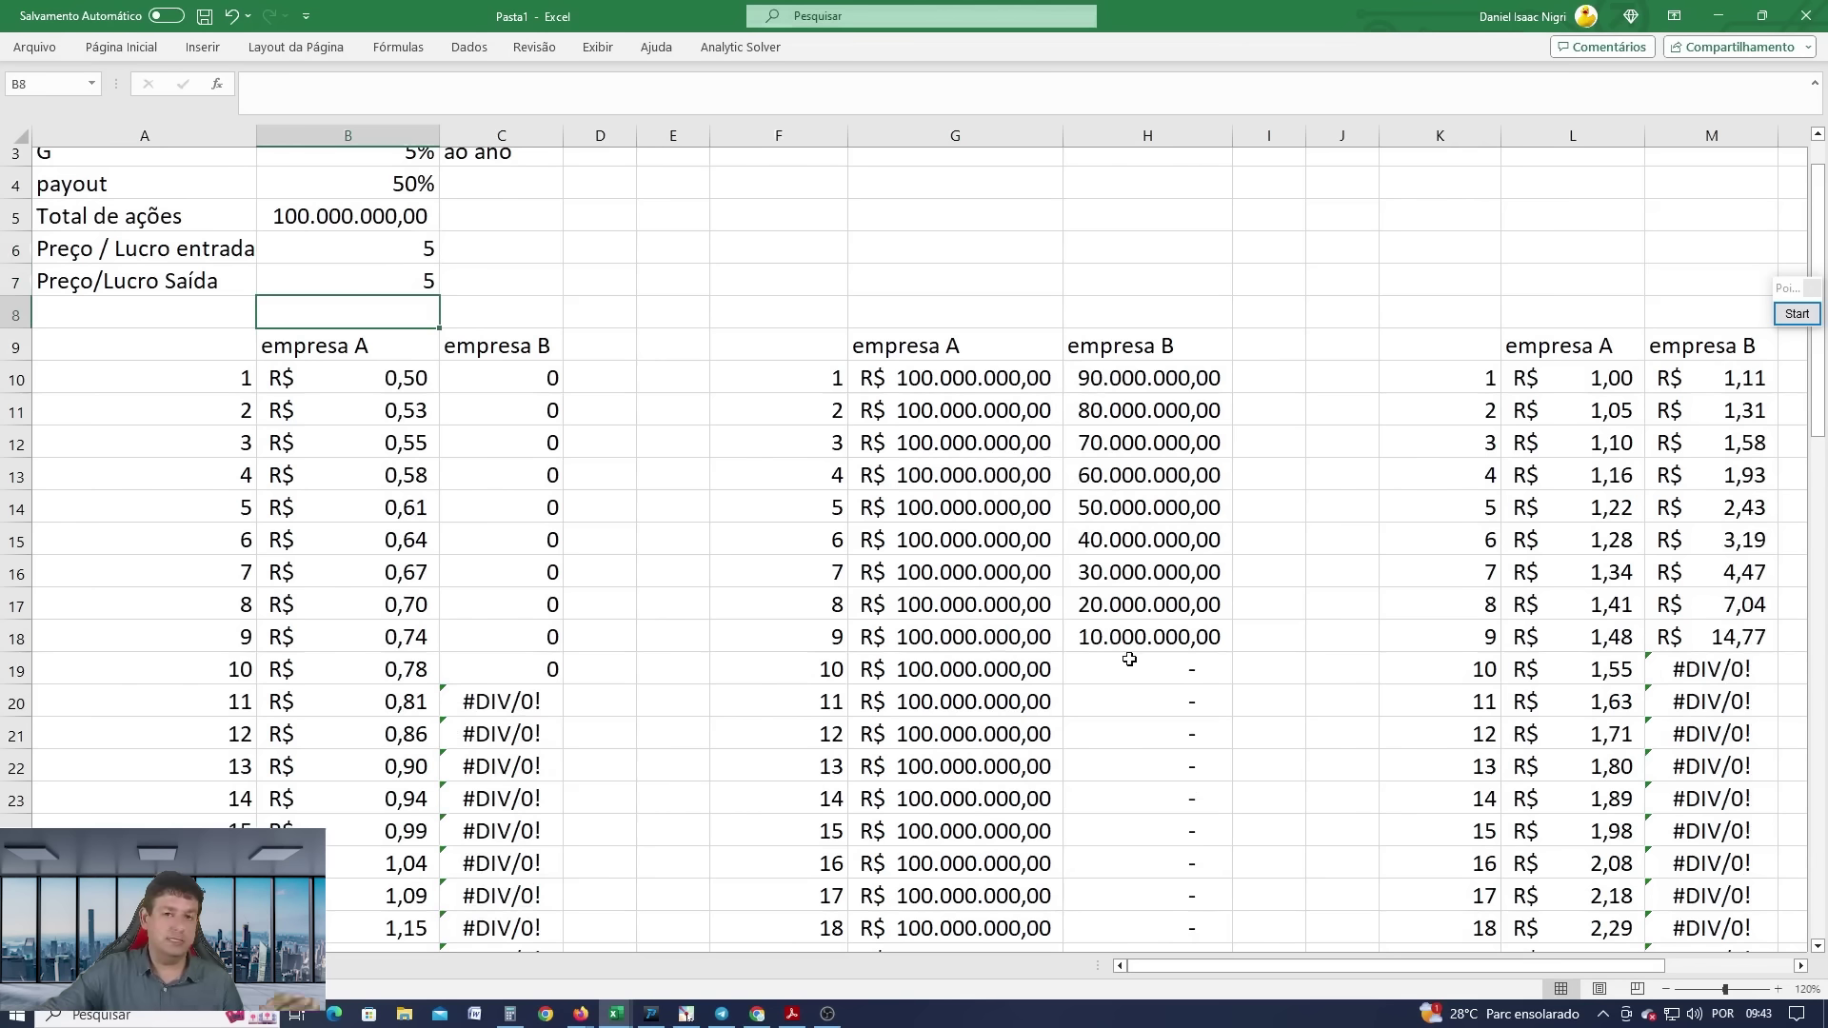
# Set the price/earnings ratio to 10 for both entry and exit.
pyautogui.click(354, 253)
pyautogui.write('10')
pyautogui.press('Return')
pyautogui.write('10')
pyautogui.press('Return')
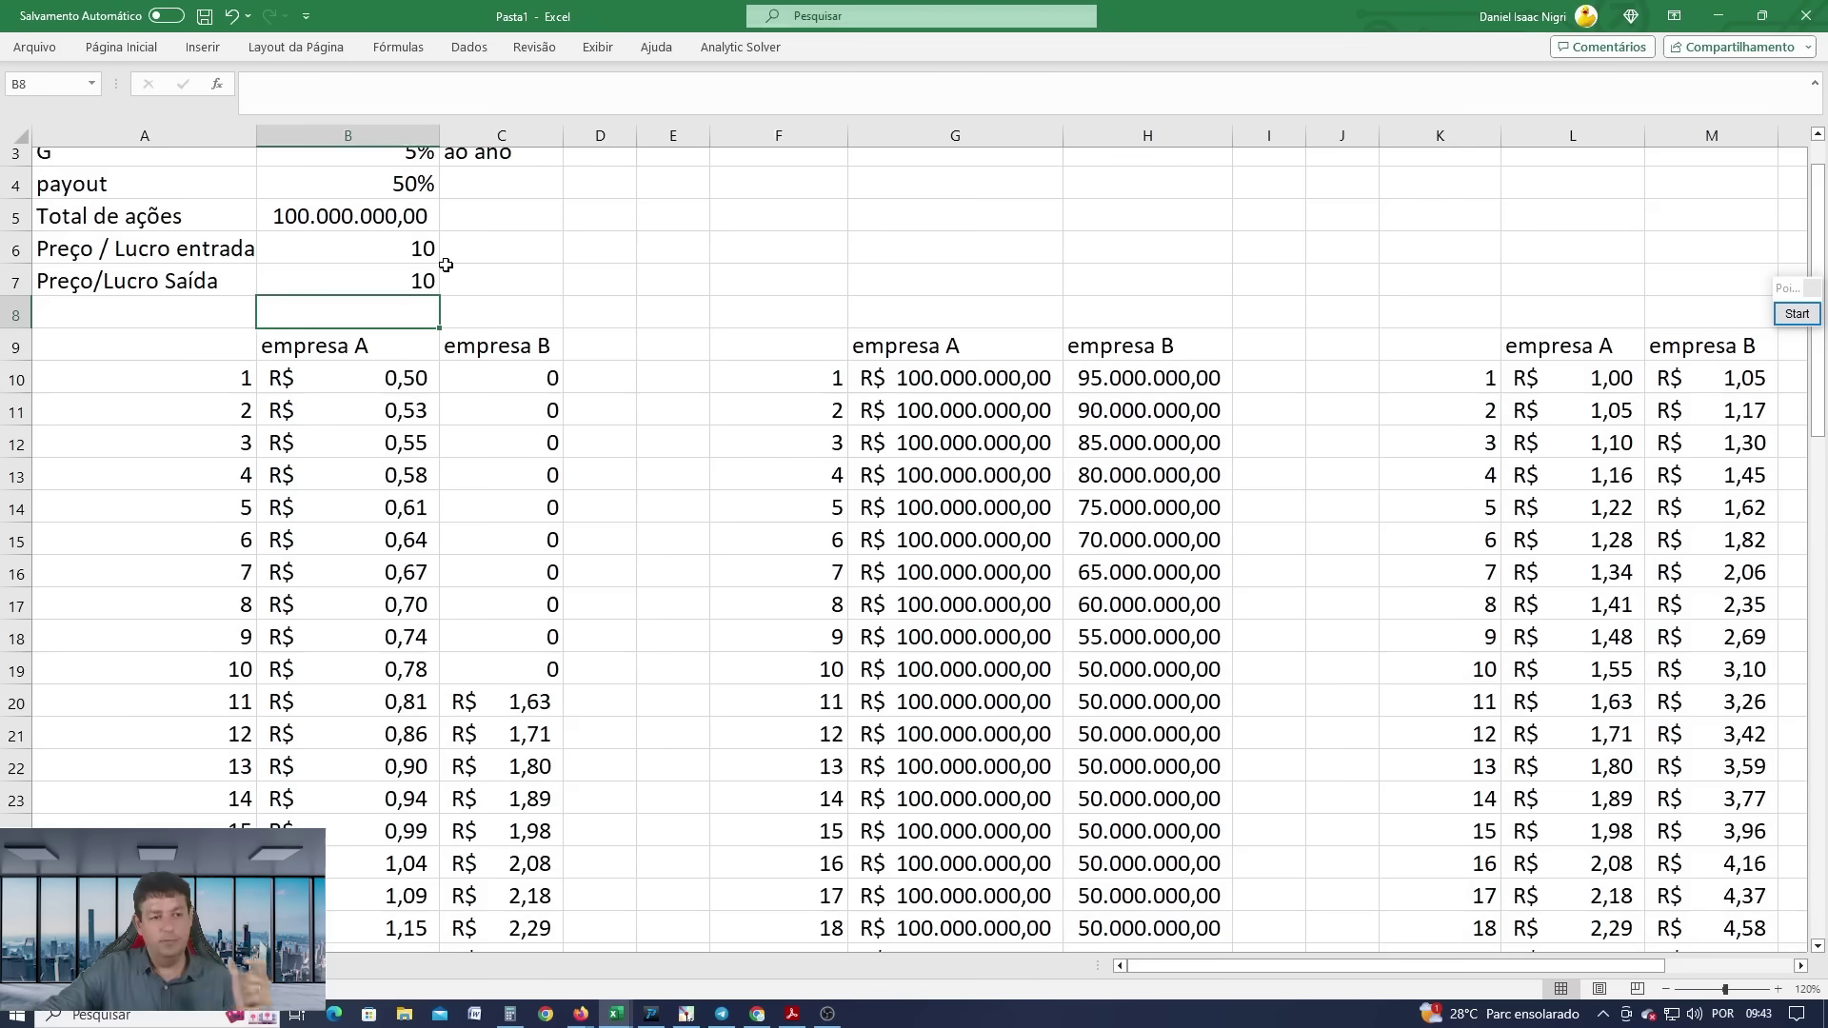
# Examine the cash flows and rates of return of both companies in rows 59 to 83, and return to the input assumptions.
pyautogui.scroll(-13, 447, 264)
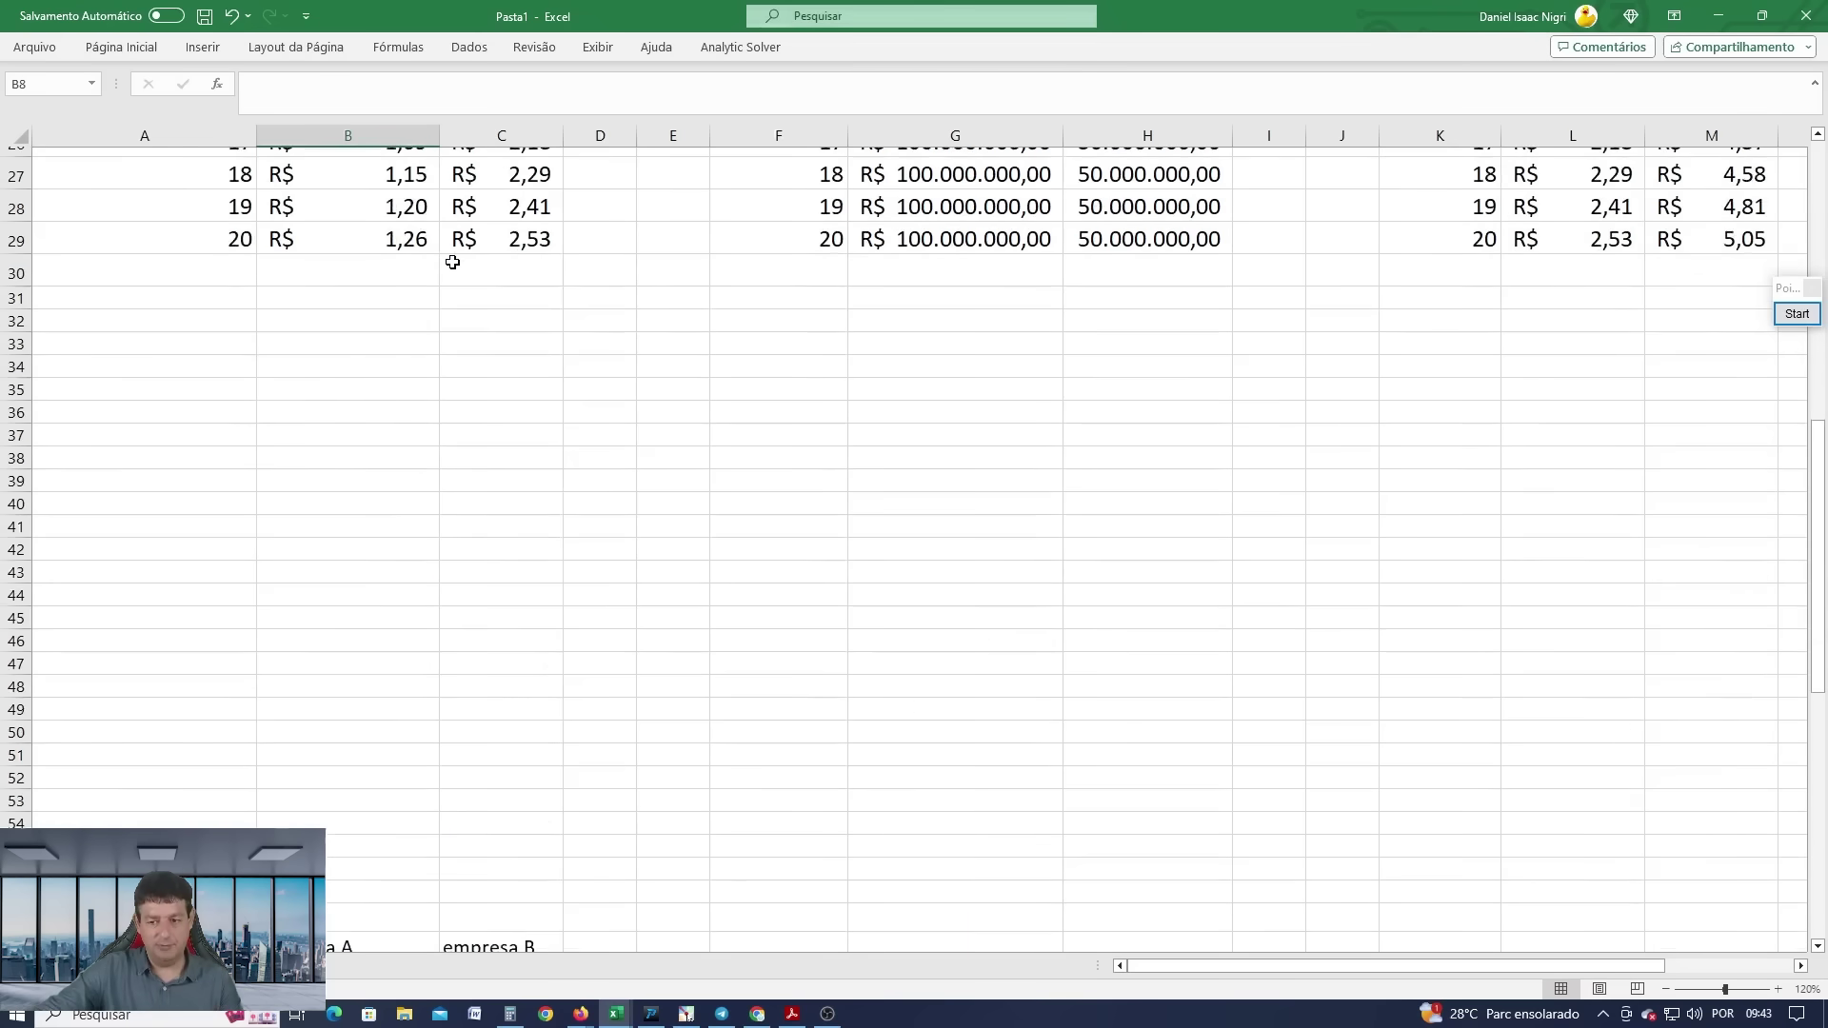
pyautogui.scroll(-5, 452, 262)
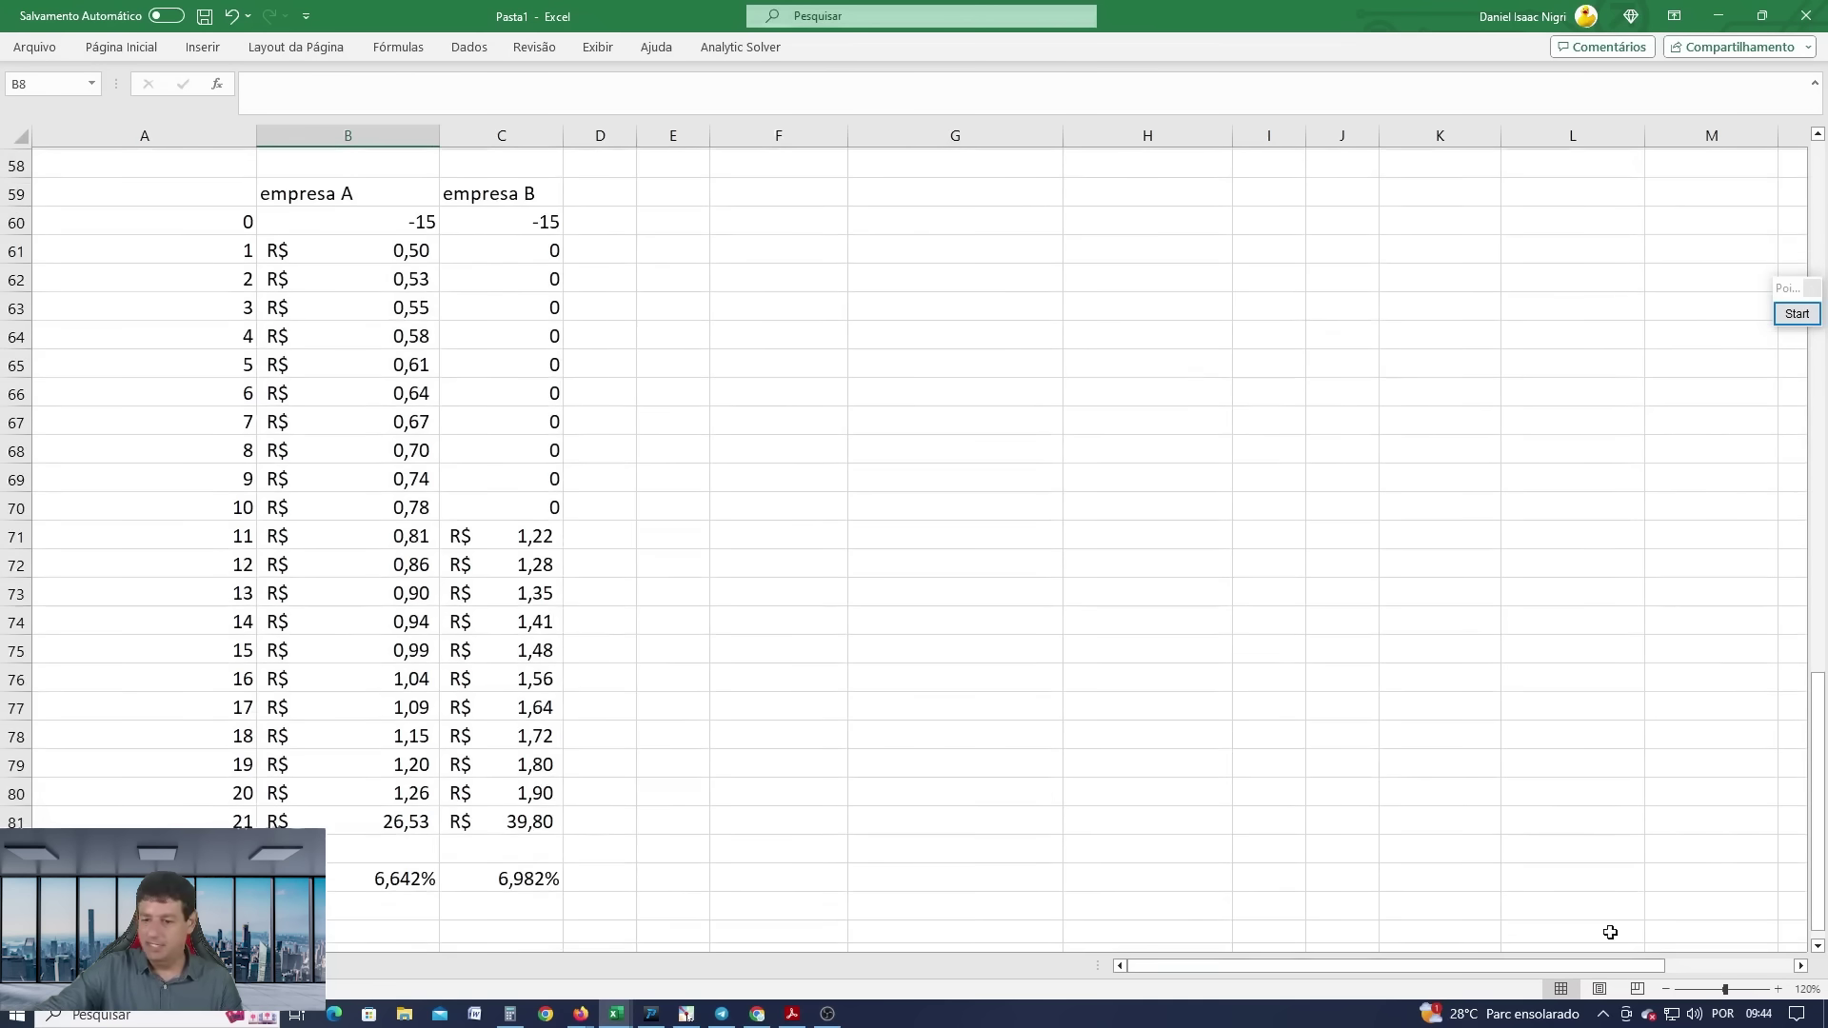
pyautogui.click(1778, 991)
pyautogui.click(1779, 990)
pyautogui.scroll(-5, 1311, 890)
pyautogui.moveTo(1611, 967); pyautogui.dragTo(1542, 967)
pyautogui.scroll(1, 926, 736)
pyautogui.scroll(3, 927, 735)
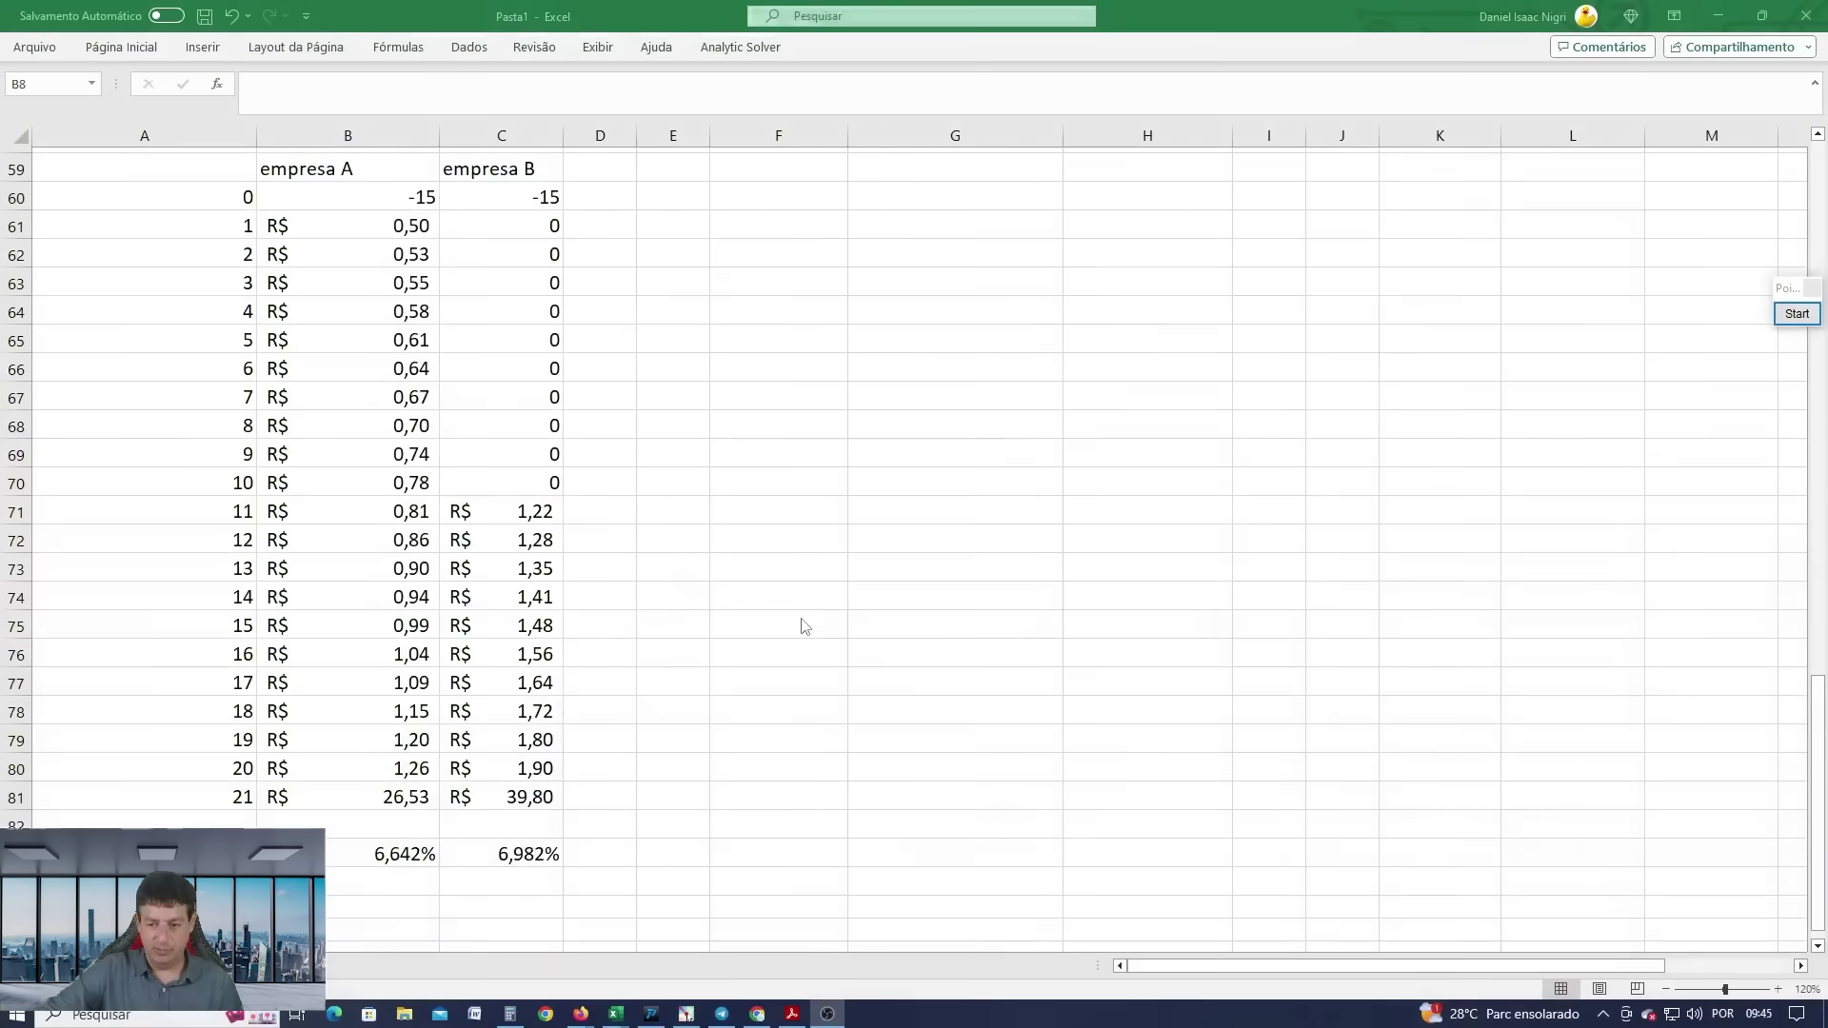
pyautogui.scroll(10, 803, 625)
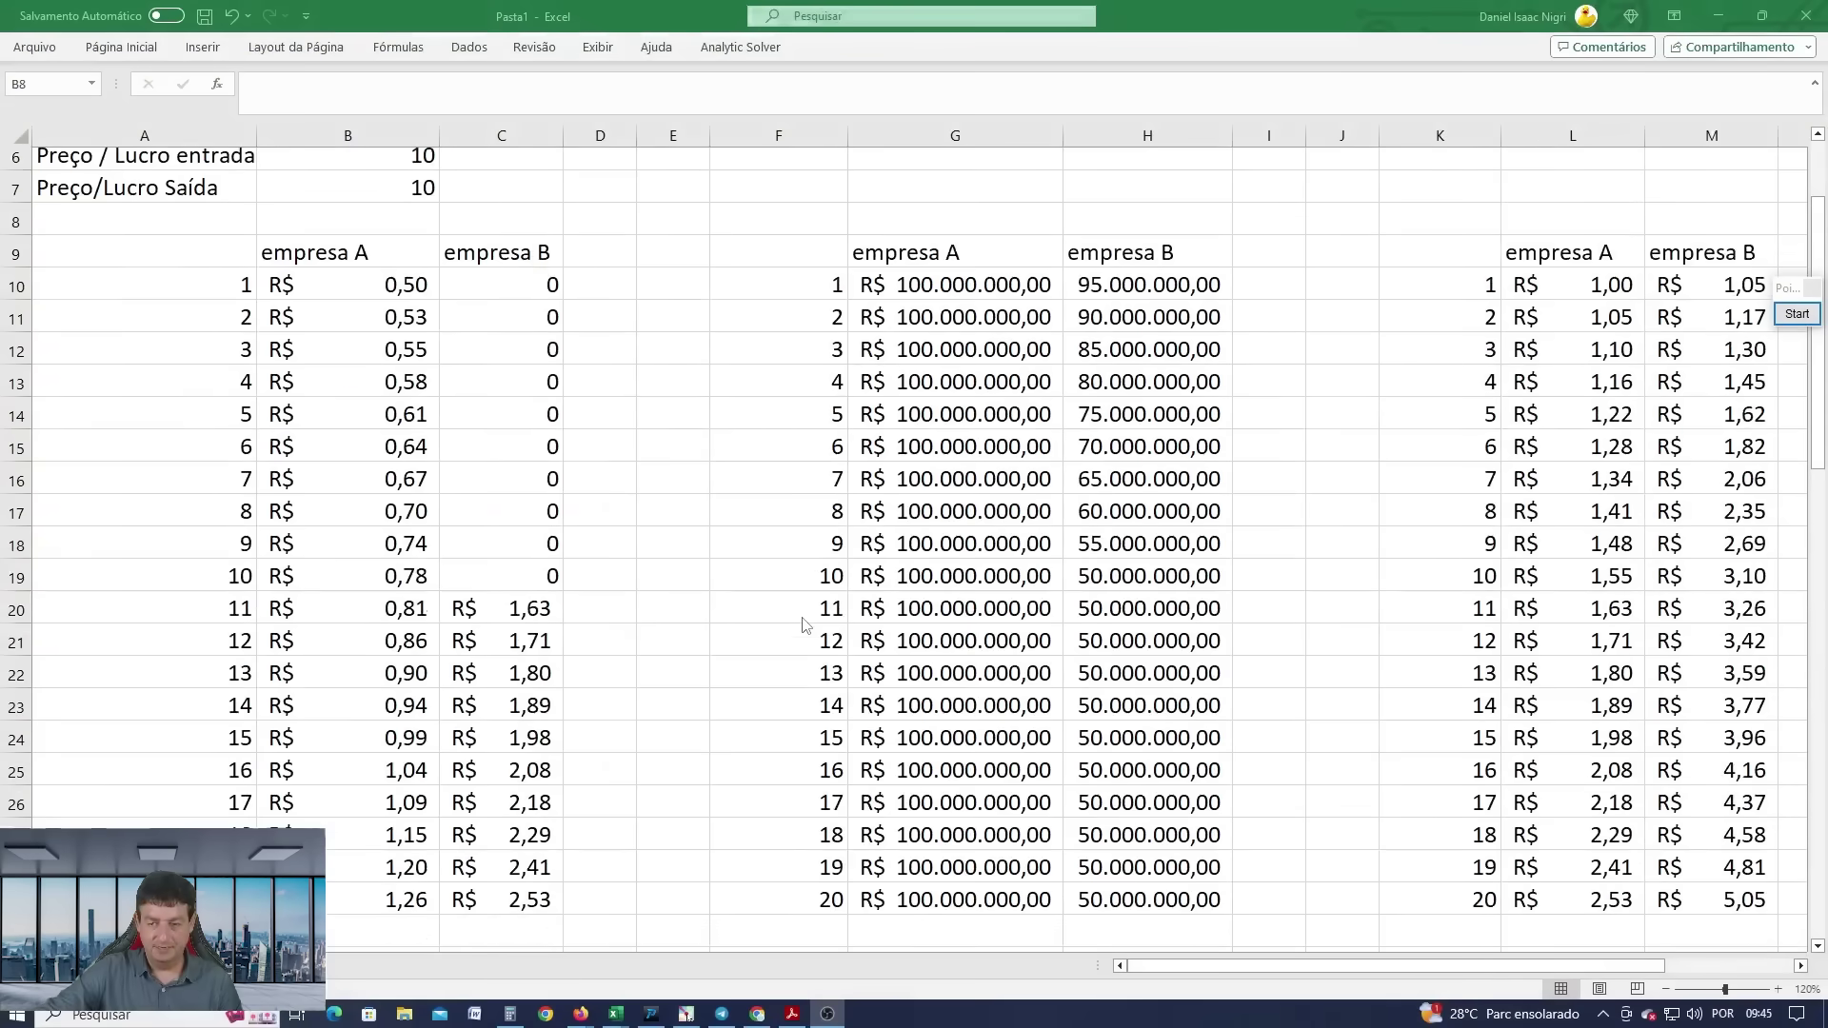
pyautogui.scroll(2, 804, 618)
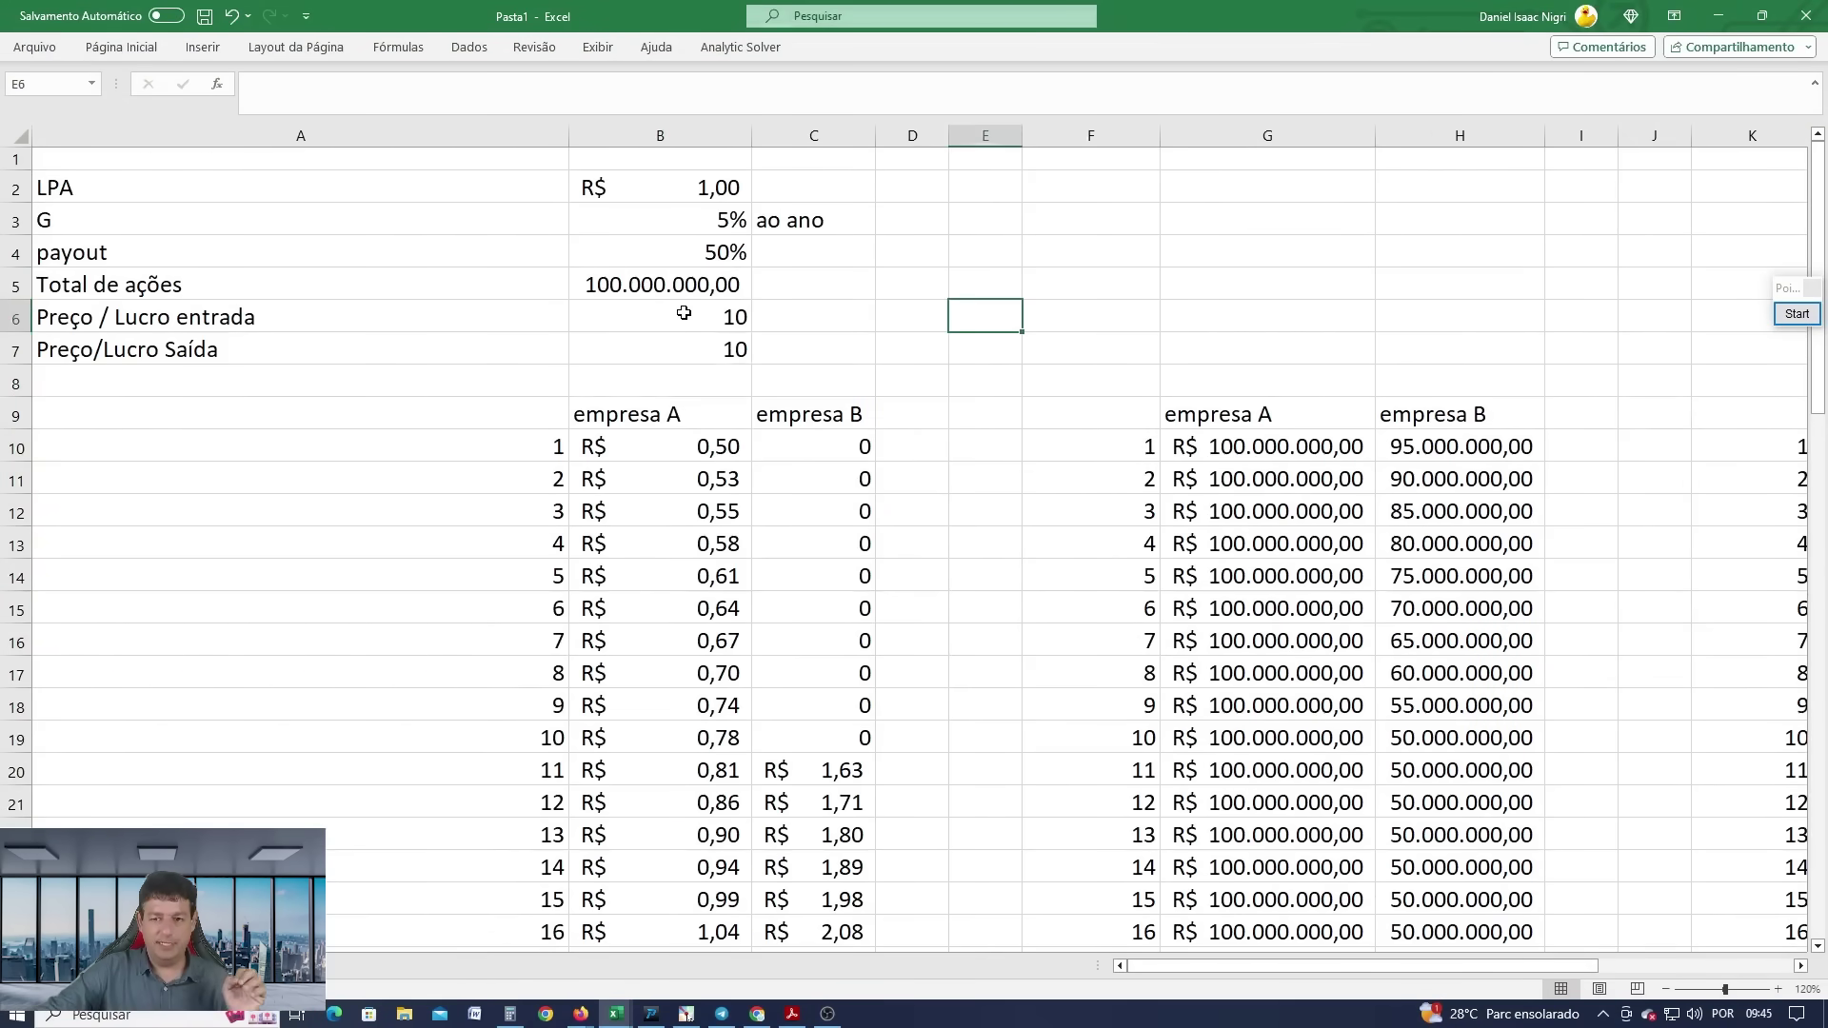
# Check both price/earnings inputs, and compare the year-21 values and the TIR formulas of empresa A and empresa B.
pyautogui.click(692, 316)
pyautogui.click(700, 350)
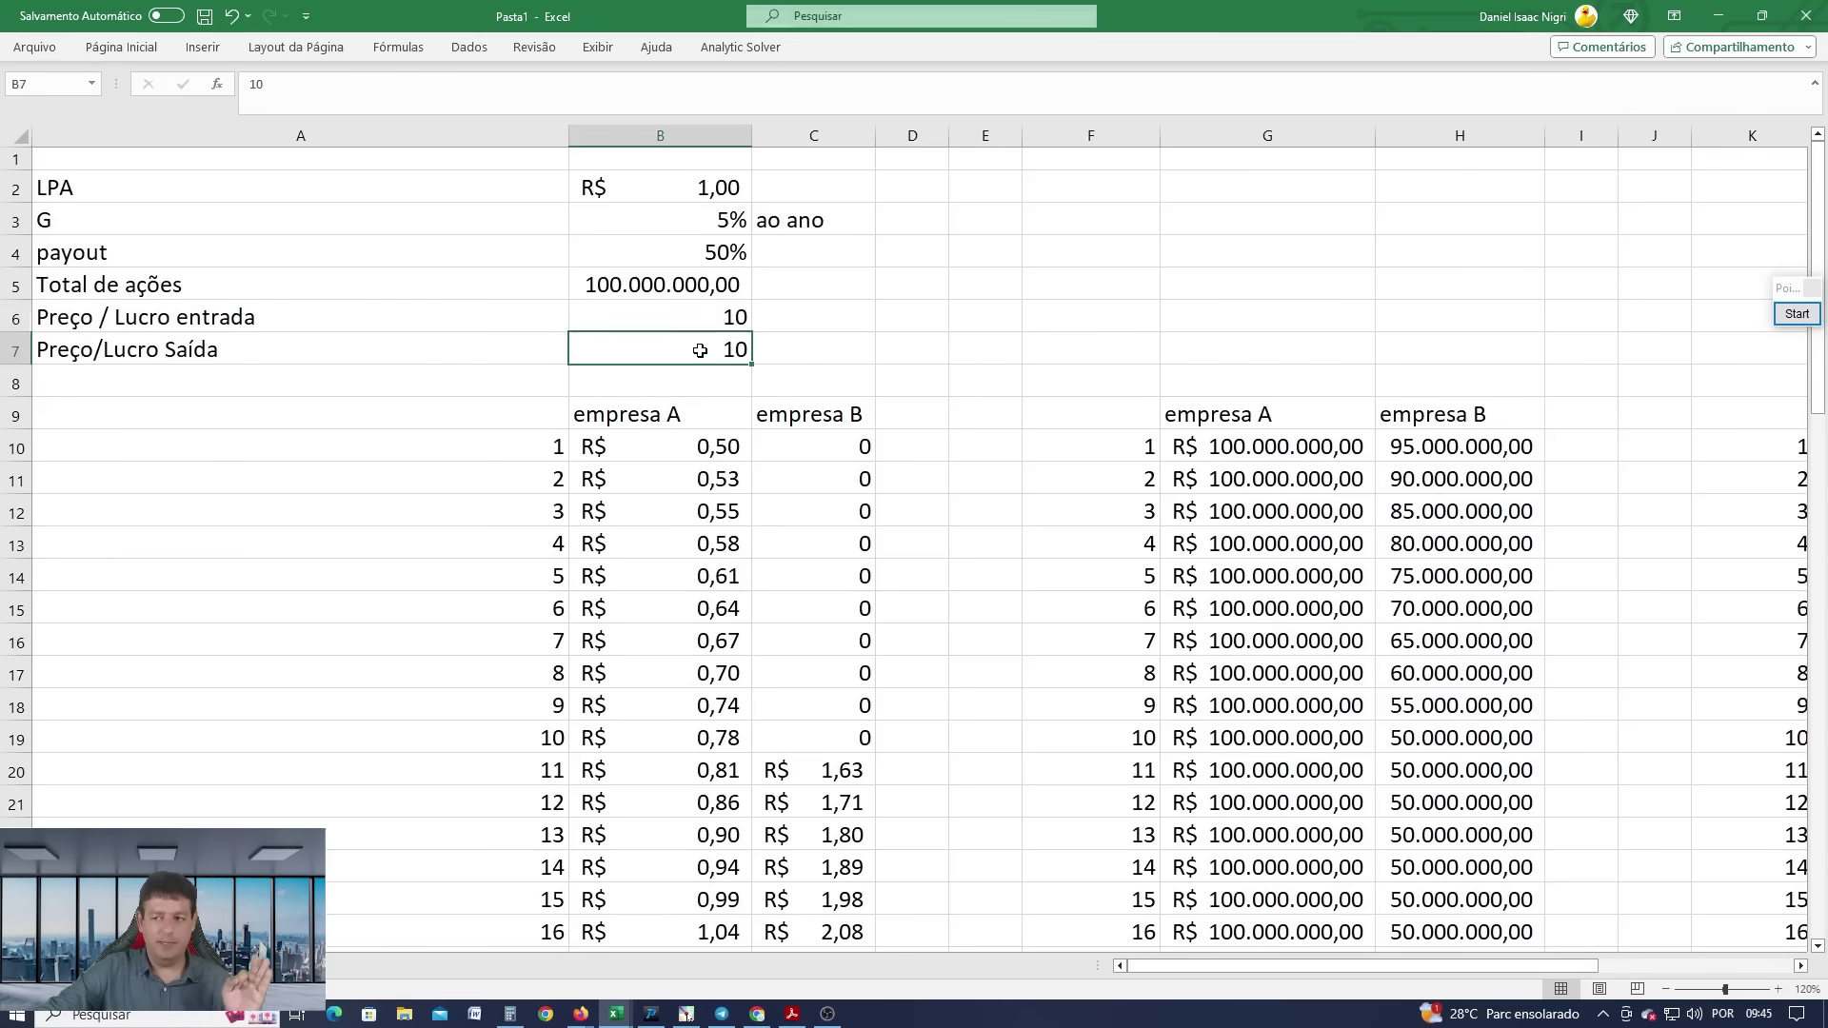
pyautogui.scroll(-20, 686, 396)
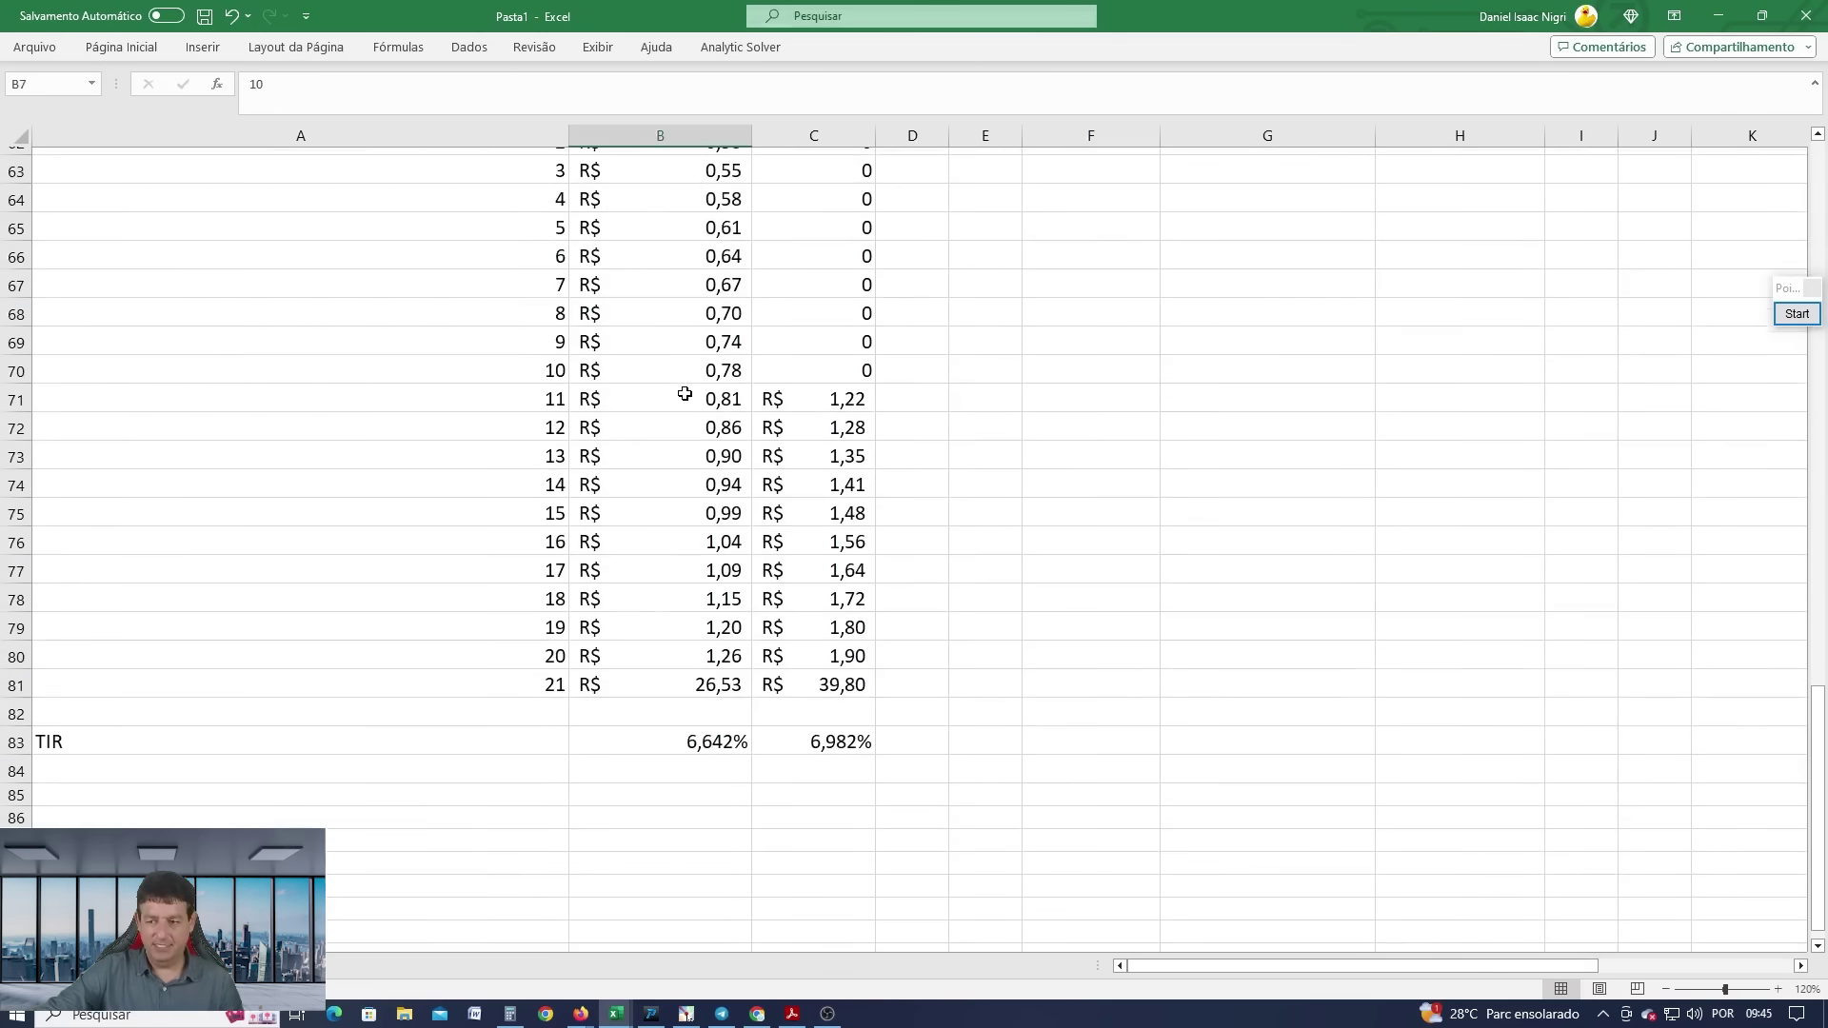
pyautogui.scroll(2, 684, 394)
pyautogui.scroll(-1, 685, 393)
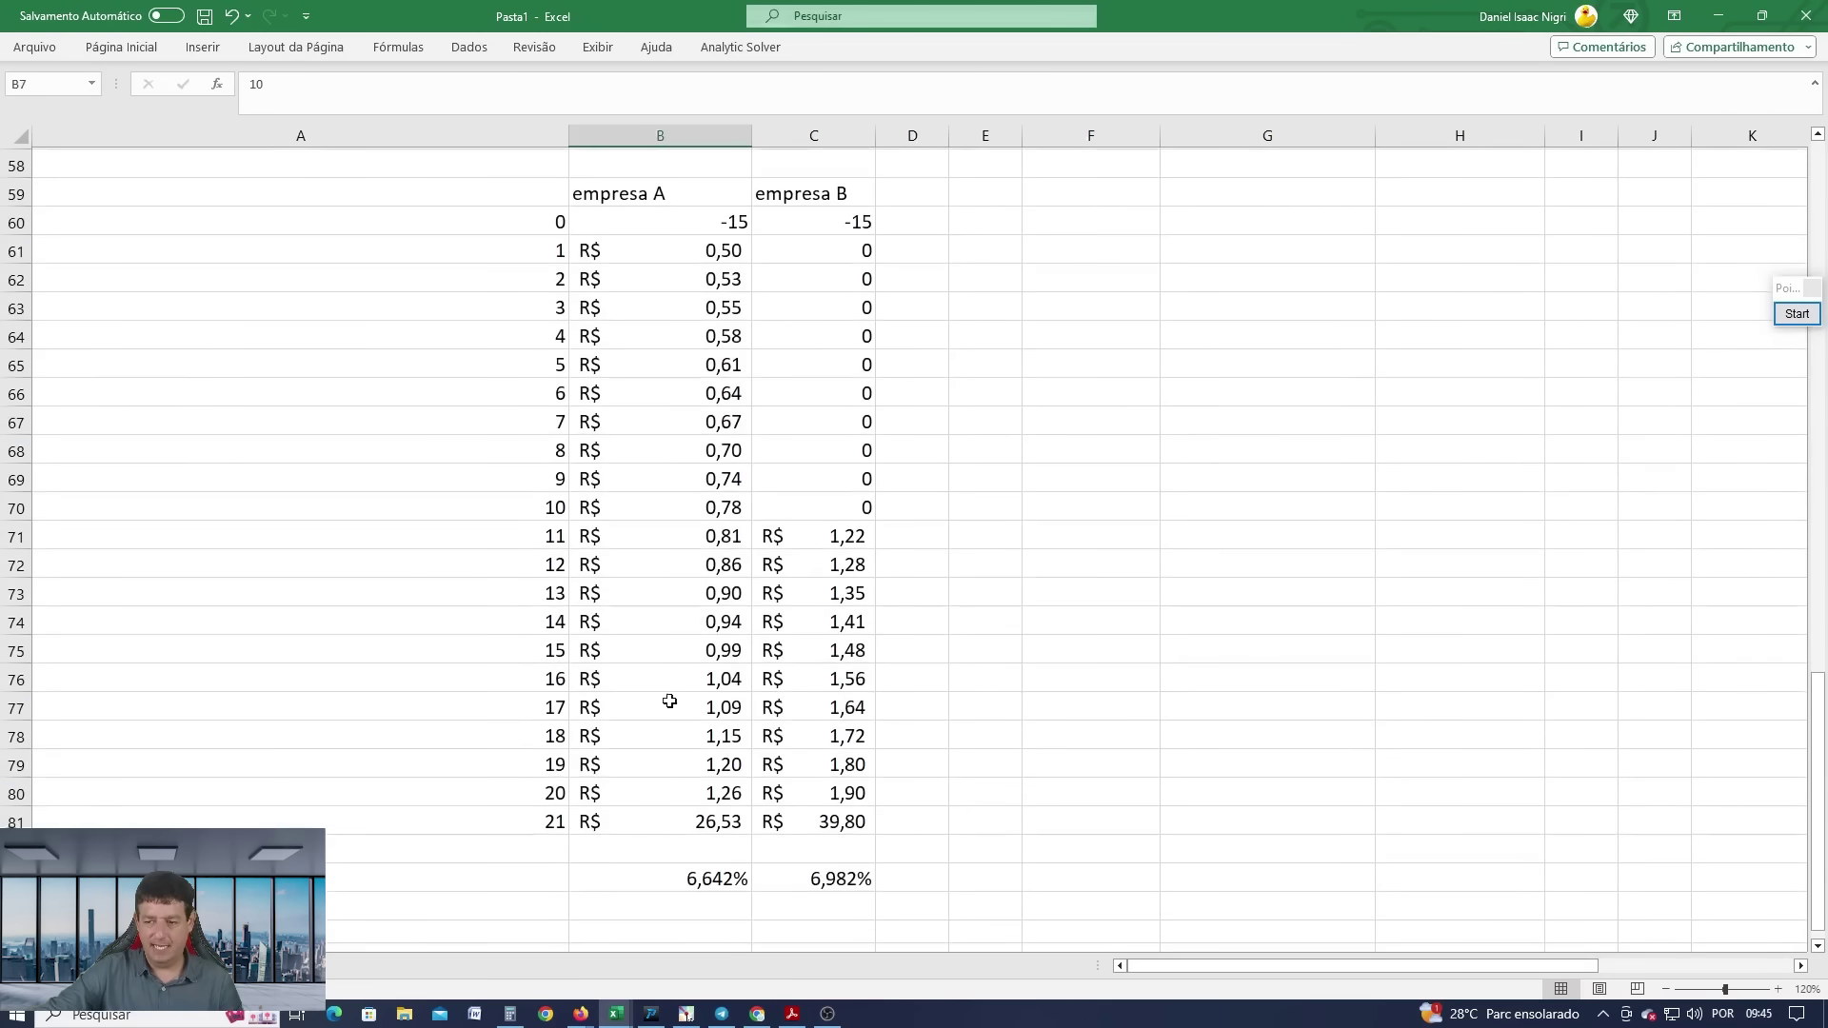
pyautogui.click(698, 876)
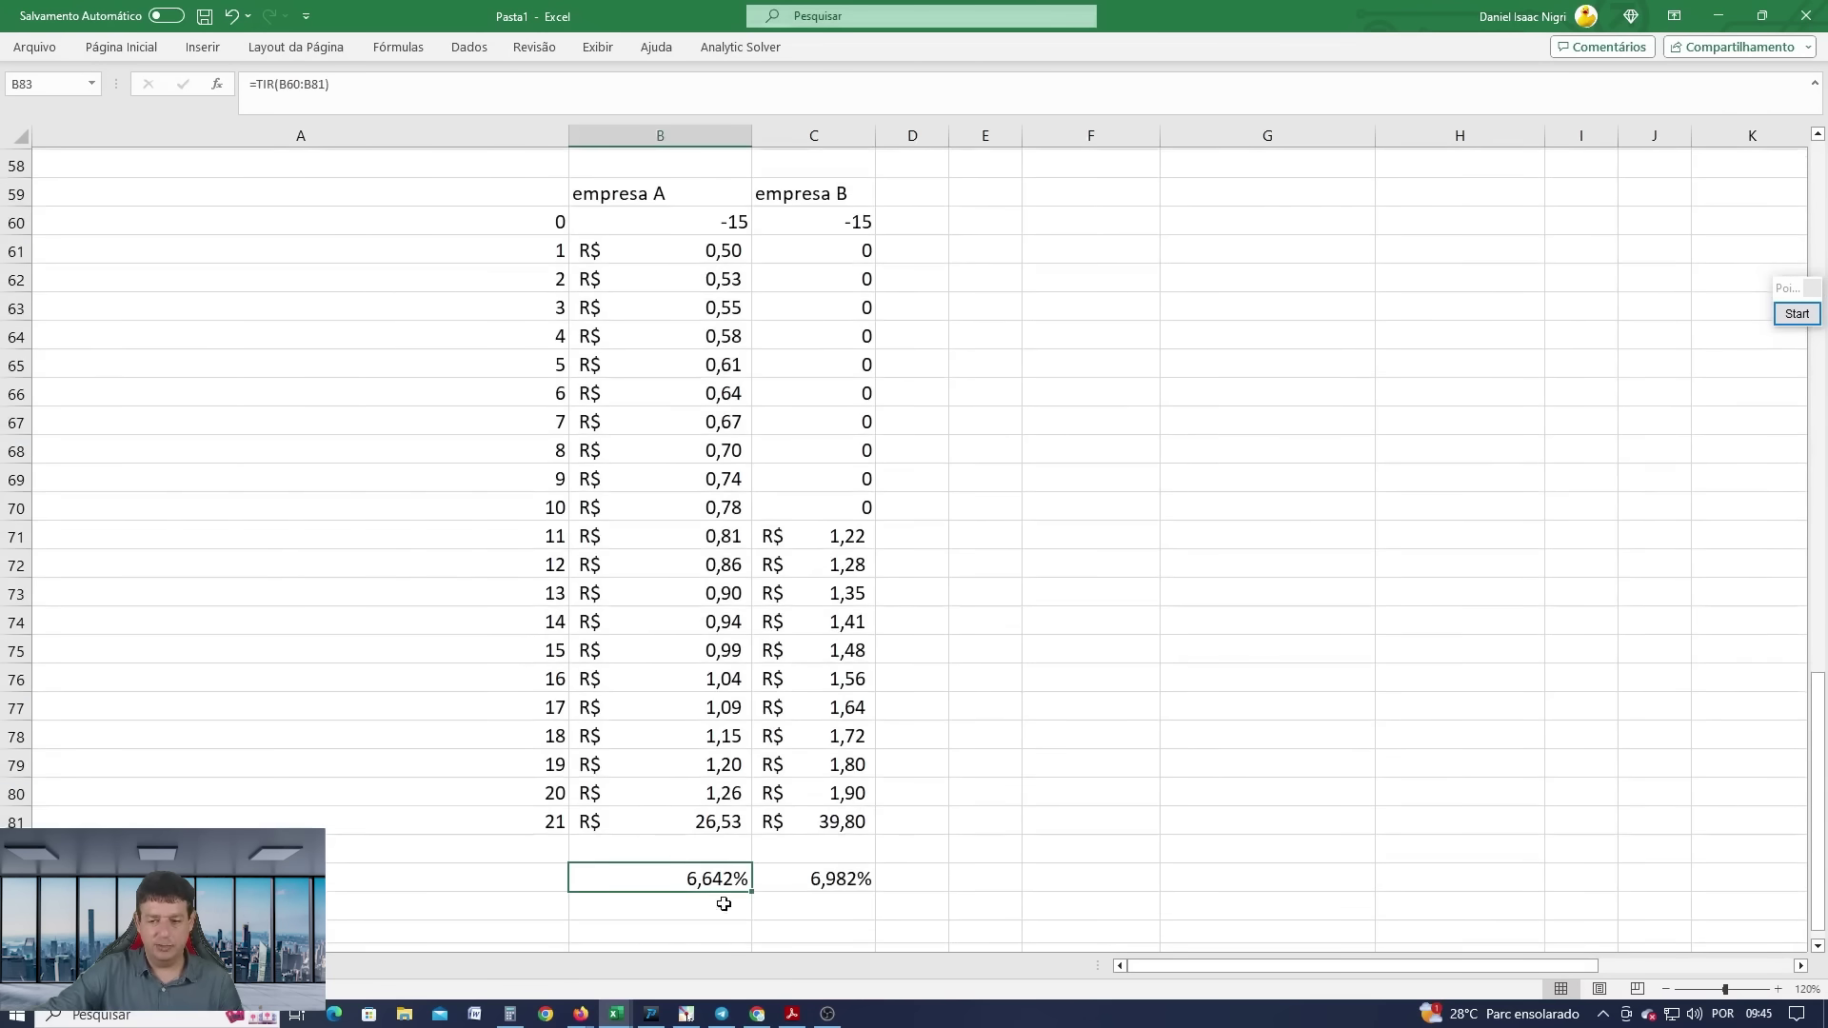
pyautogui.click(819, 877)
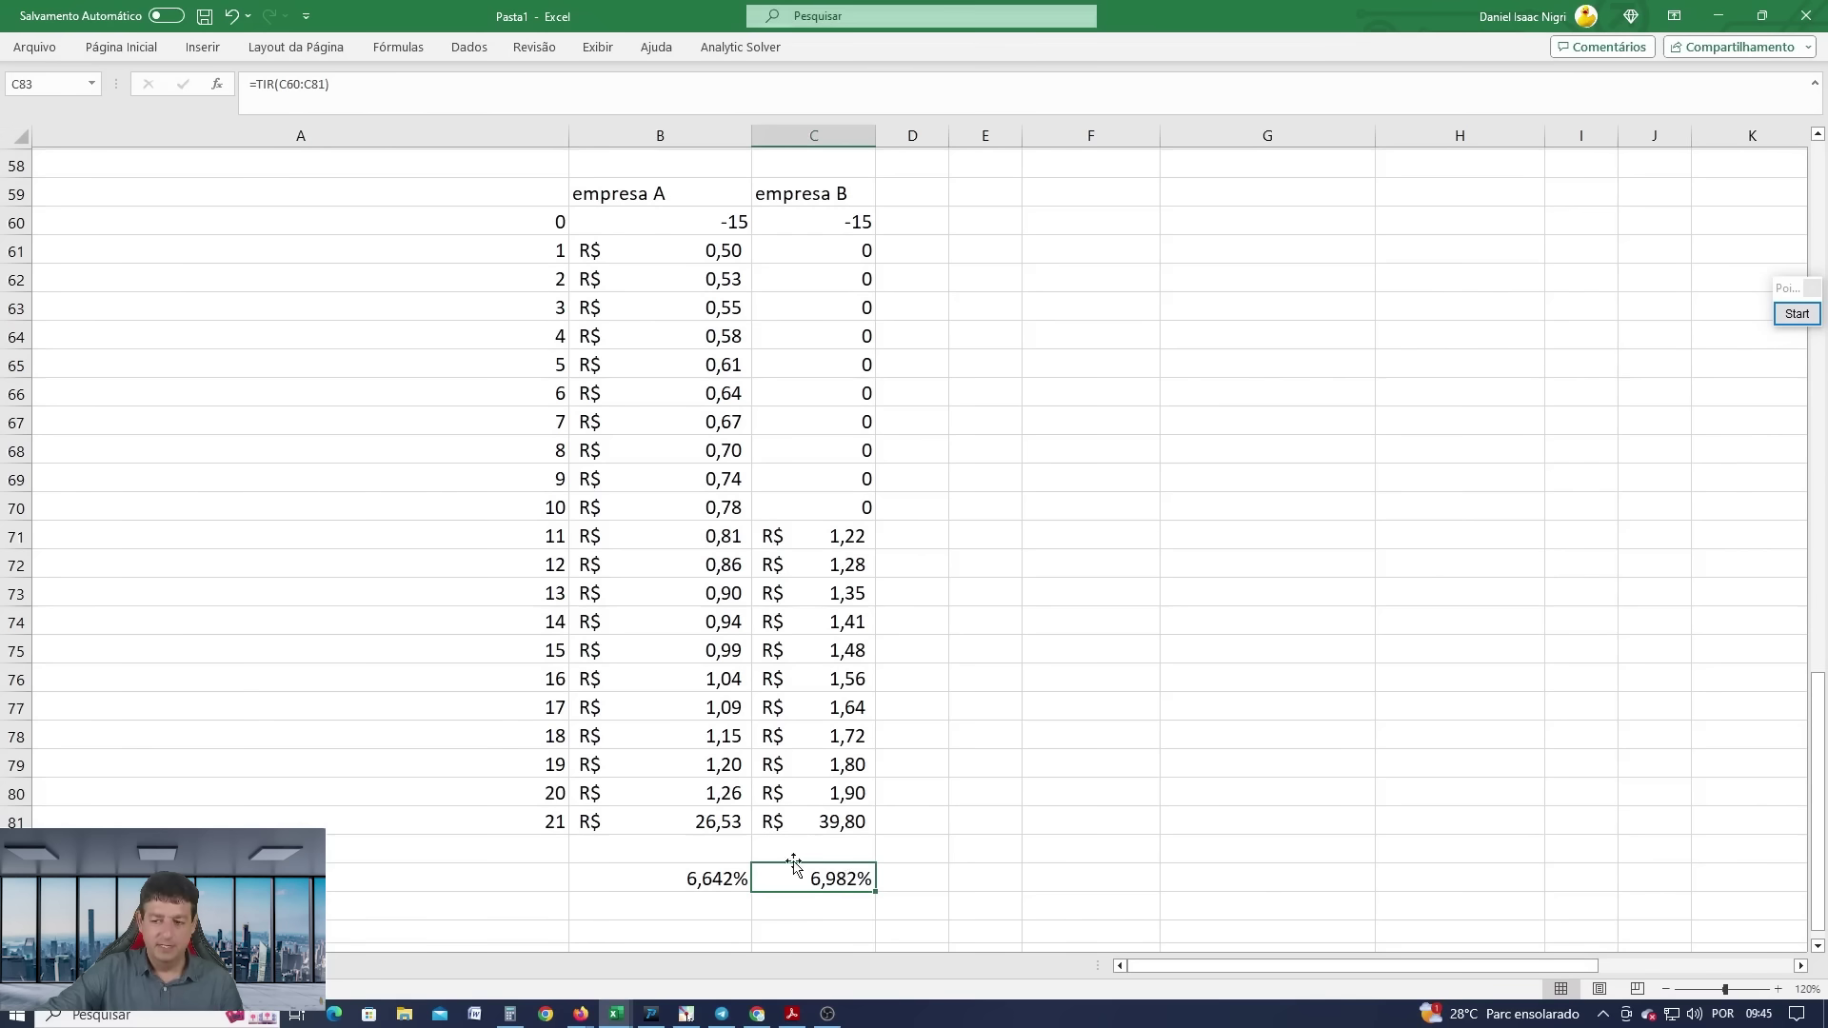
pyautogui.click(817, 819)
pyautogui.click(705, 821)
pyautogui.click(800, 819)
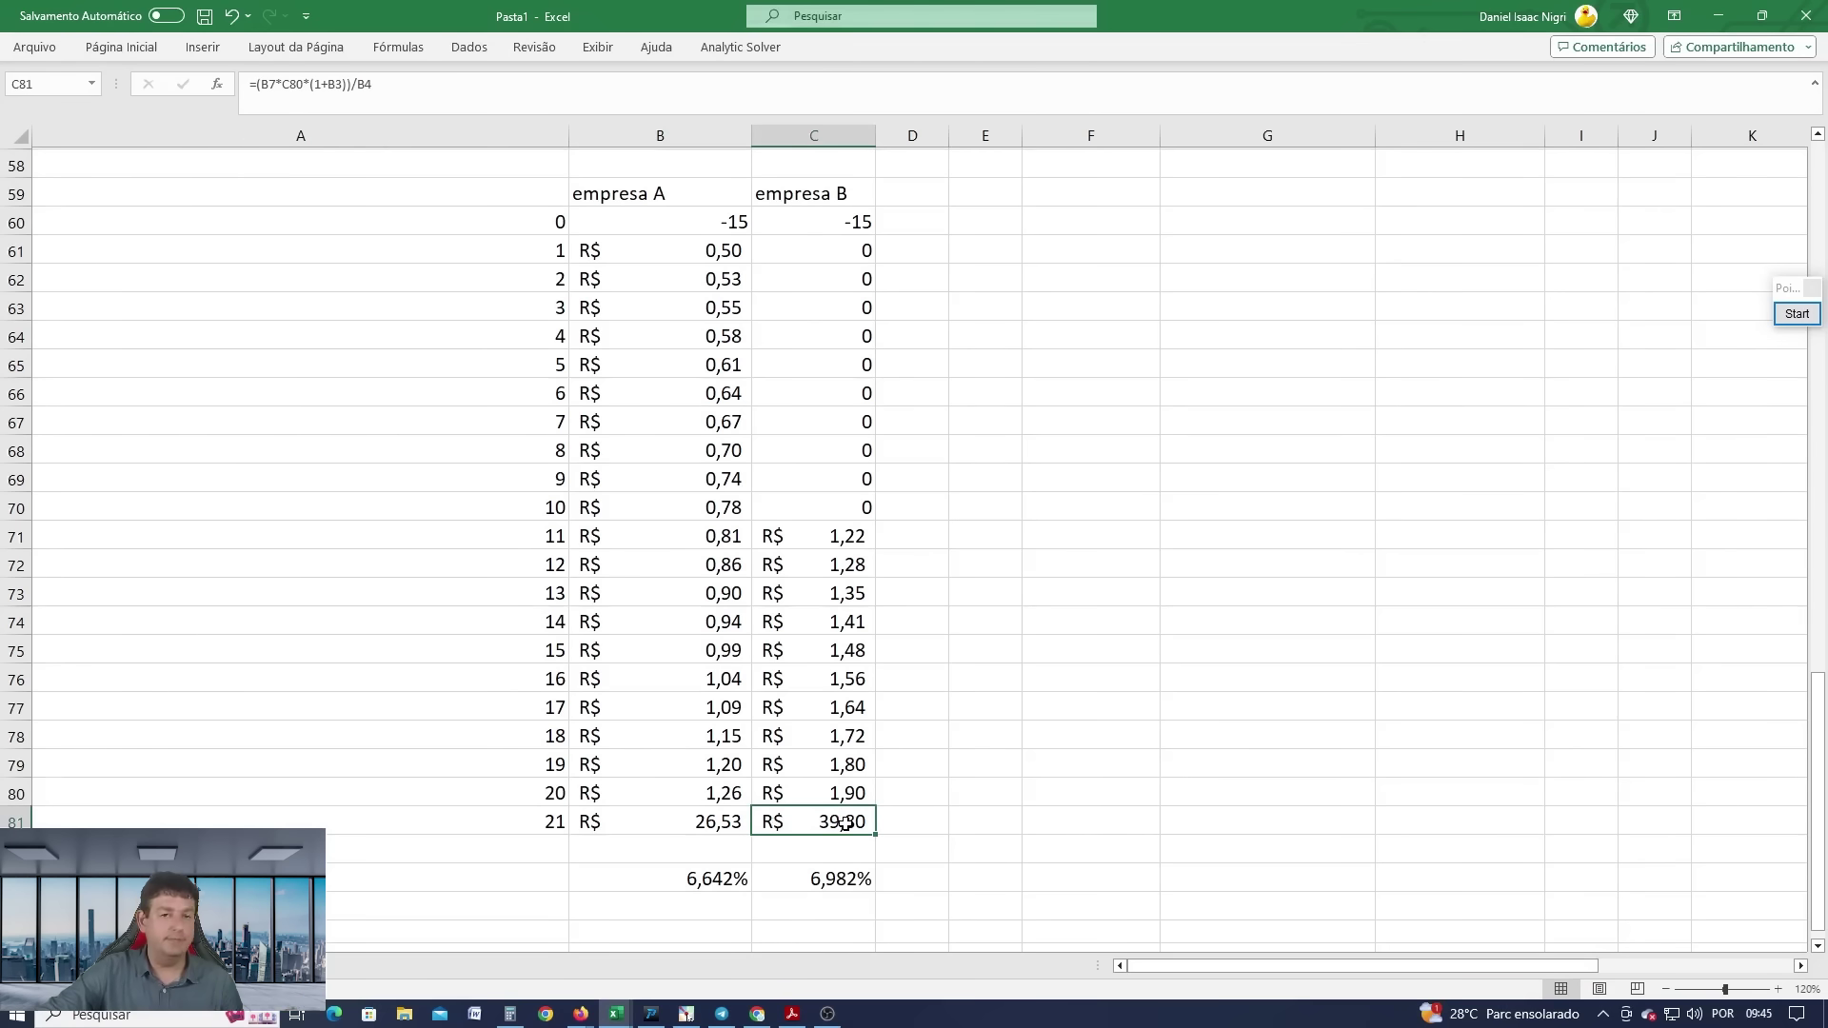
pyautogui.click(703, 821)
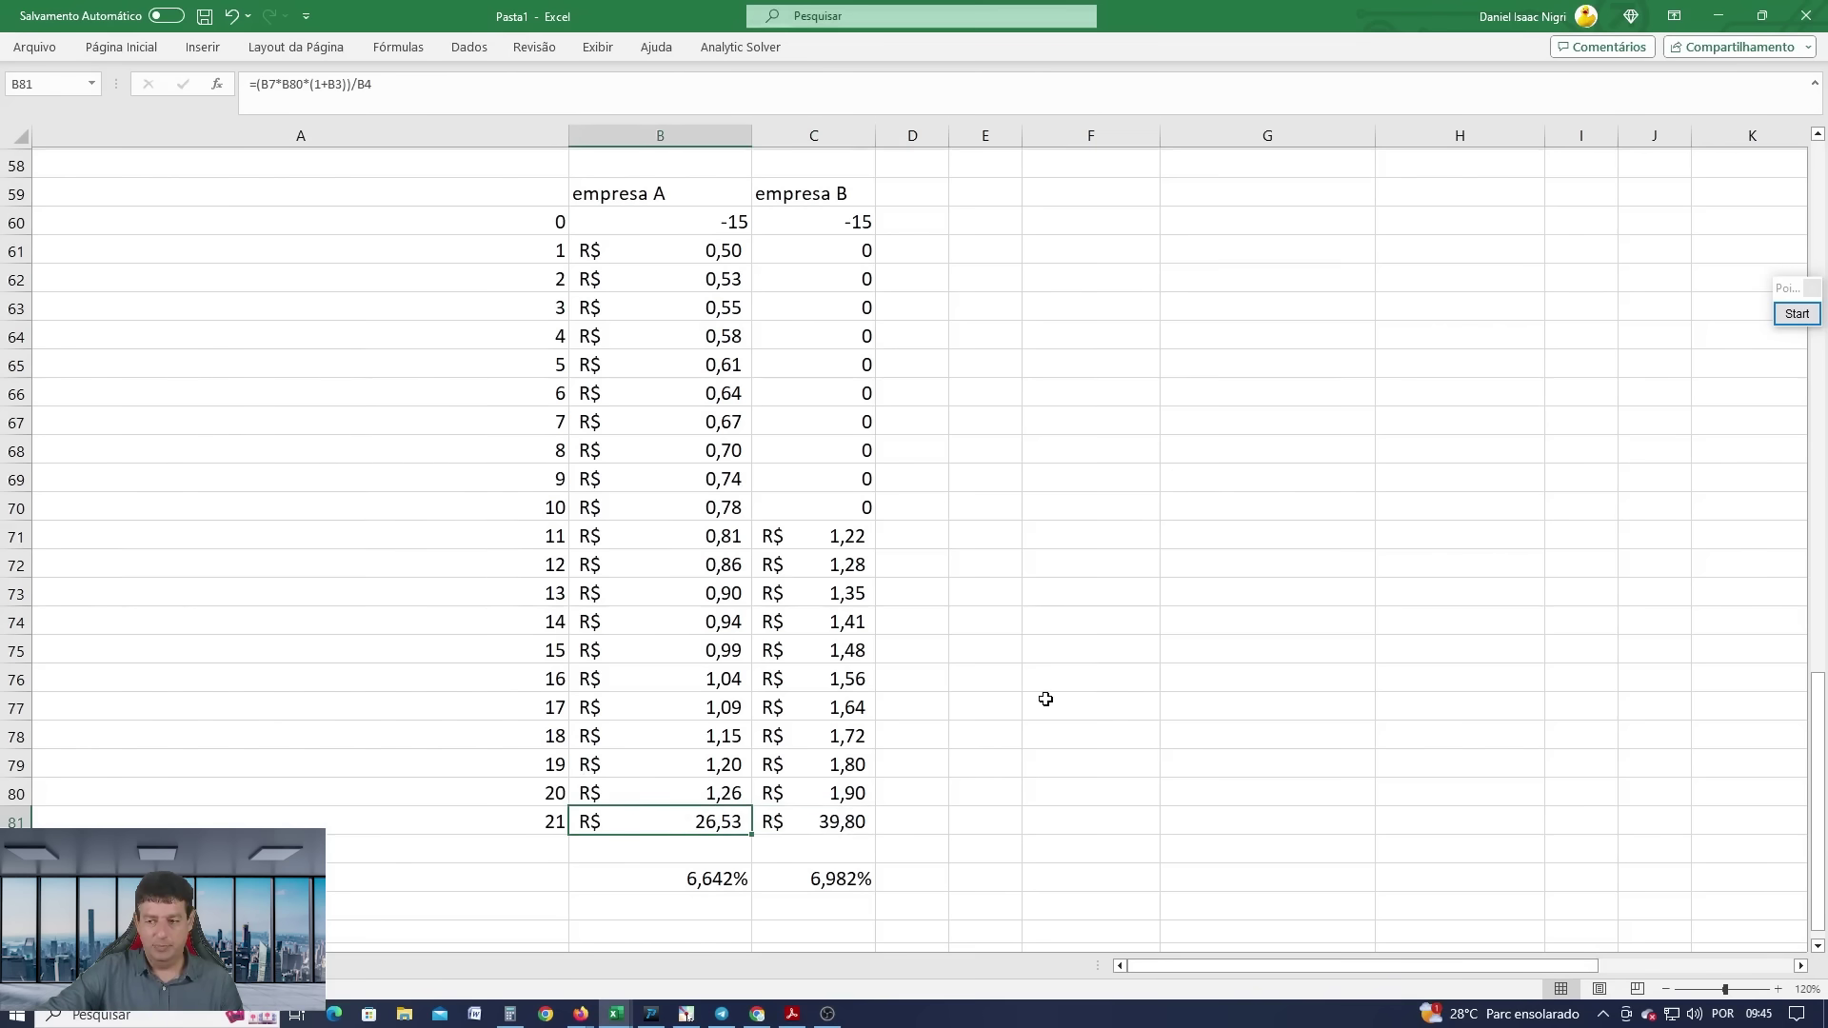
# Examine the year-20 figures in the upper comparison tables against the final cash flows, and return to the input assumptions.
pyautogui.scroll(16, 1045, 699)
pyautogui.moveTo(1285, 965); pyautogui.dragTo(1188, 965)
pyautogui.click(1313, 787)
pyautogui.click(1368, 795)
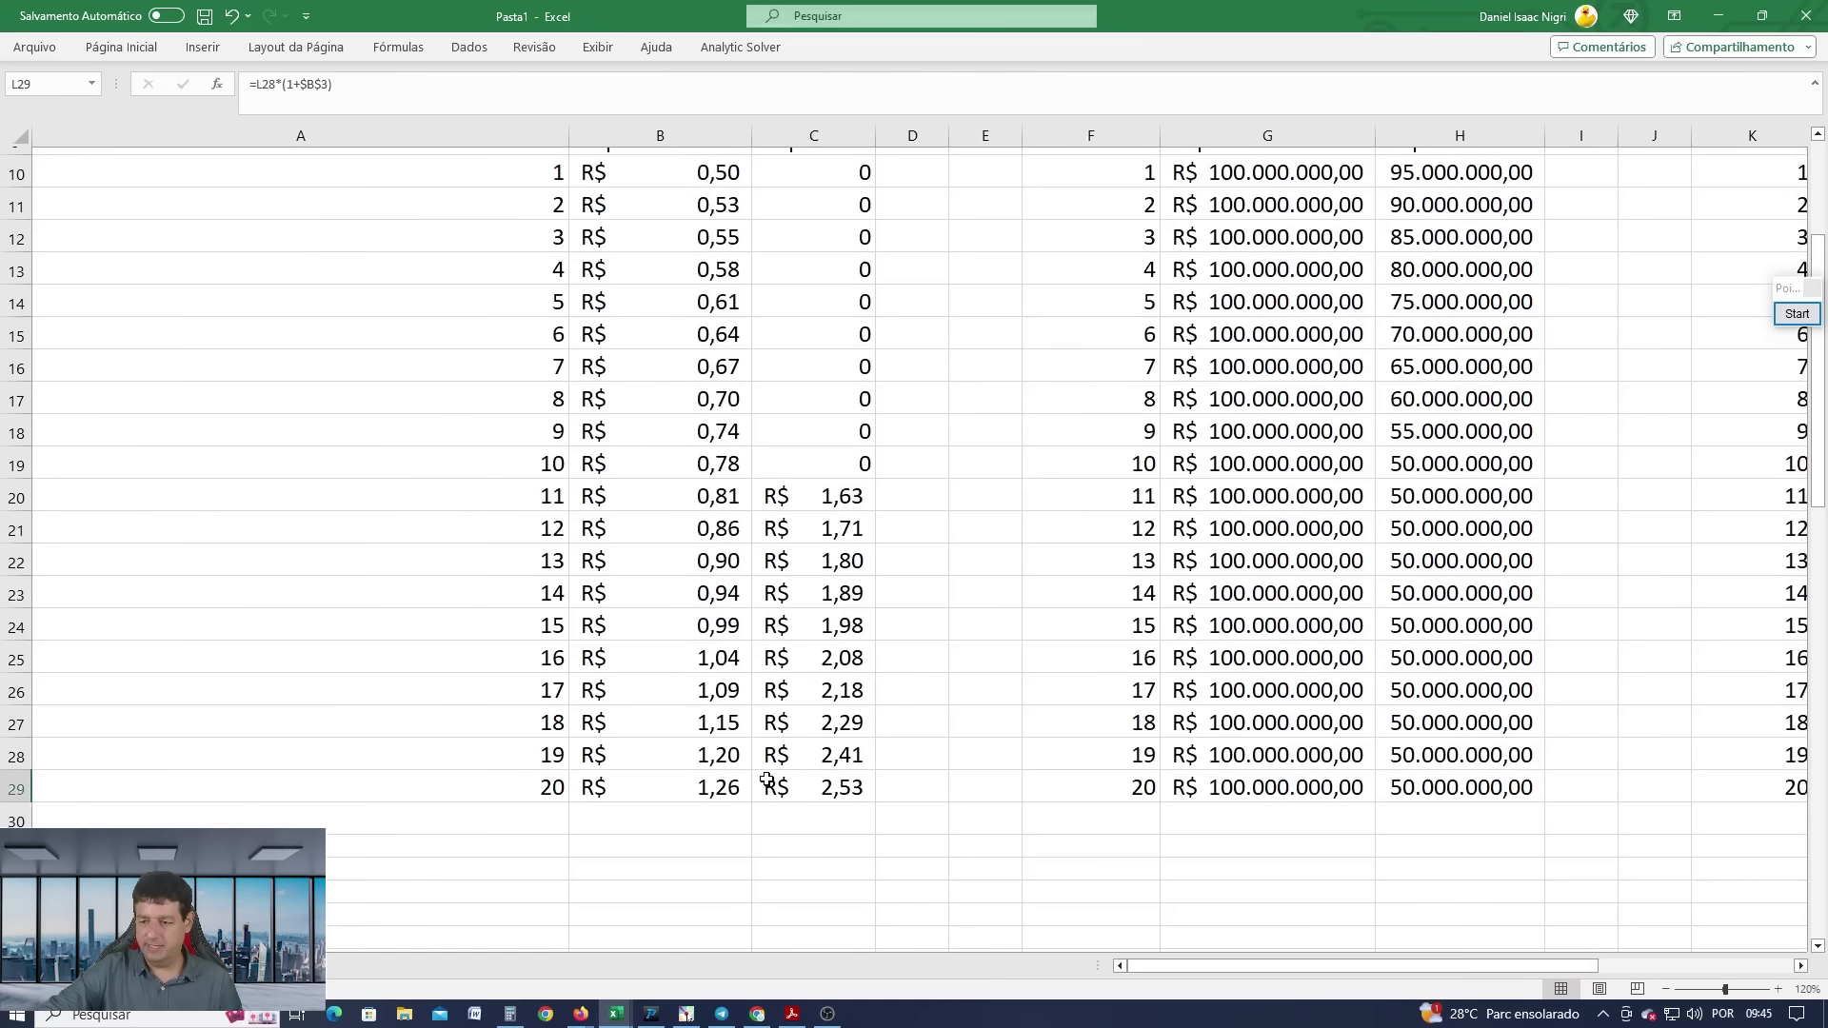
pyautogui.scroll(-15, 775, 784)
pyautogui.scroll(-2, 786, 792)
pyautogui.scroll(1, 787, 792)
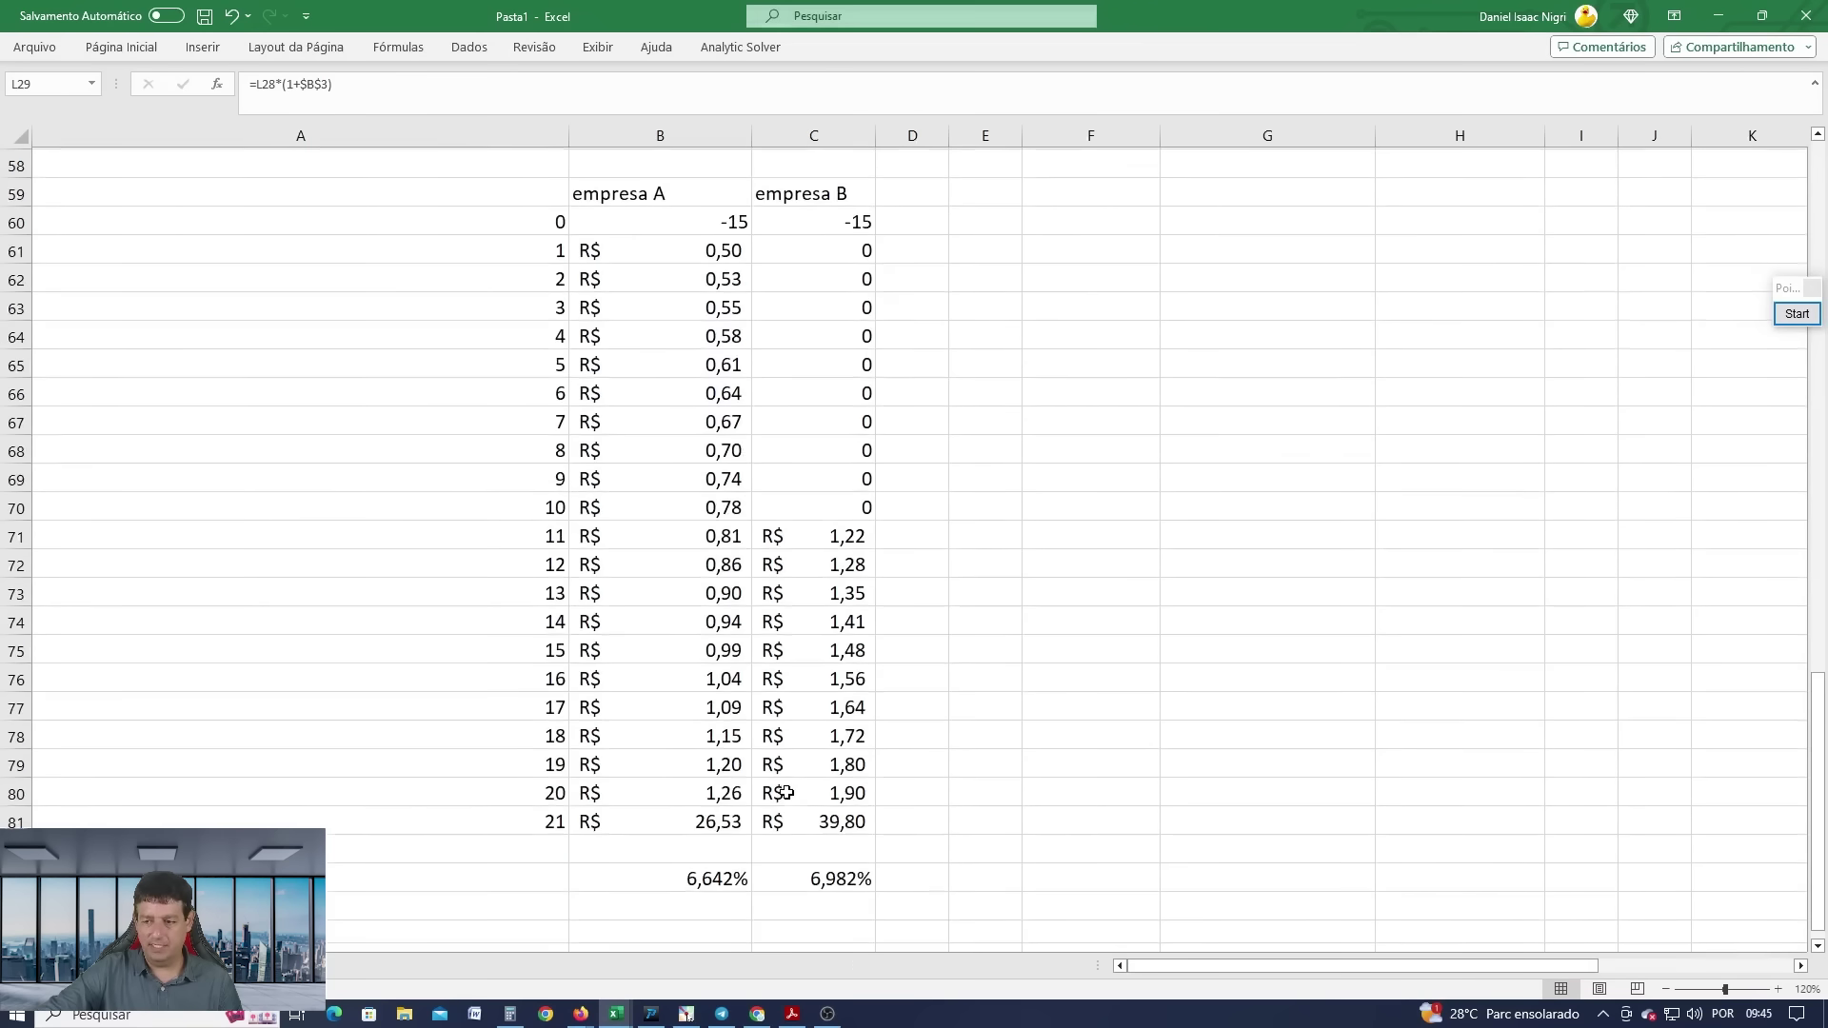
pyautogui.scroll(19, 678, 810)
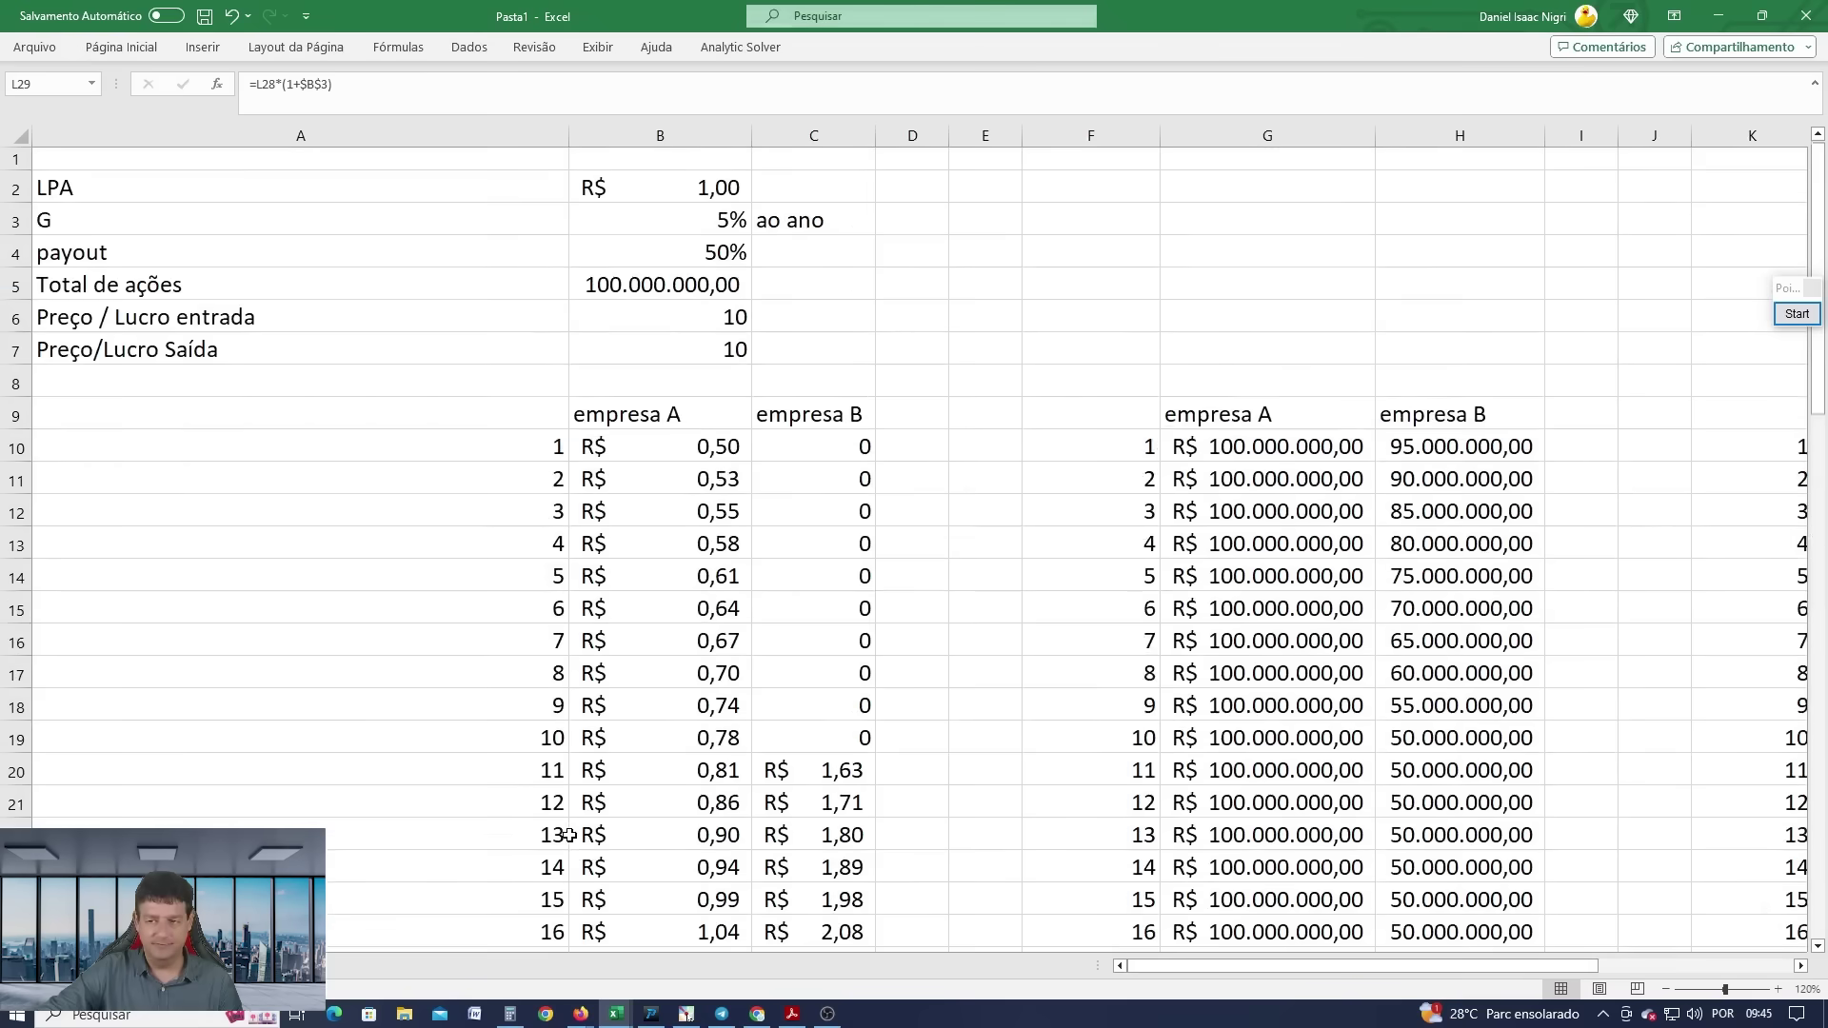
# Set both Preço / Lucro entrada and Preço/Lucro Saída to 15.
pyautogui.click(706, 305)
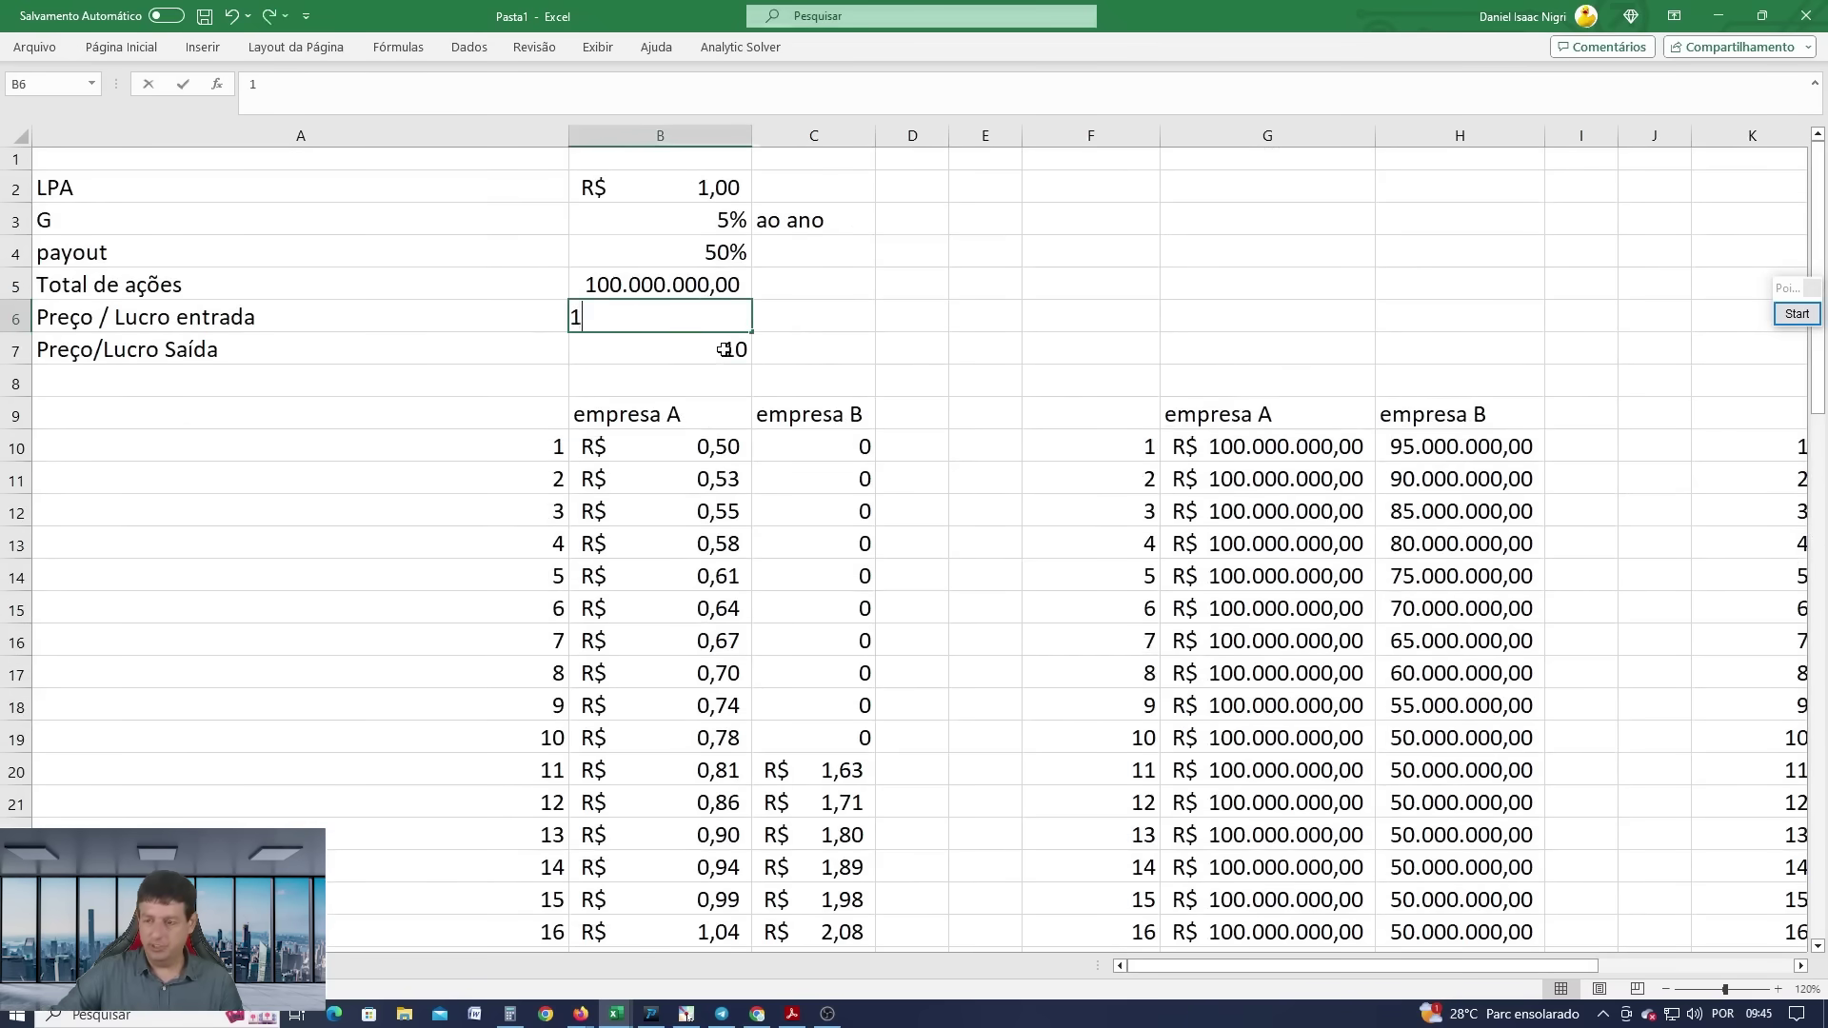
pyautogui.write('15')
pyautogui.press('Return')
pyautogui.write('15')
pyautogui.press('Return')
# Compare the year-21 cash flows and the TIR of empresa A and empresa B under the changed ratios.
pyautogui.scroll(-20, 778, 364)
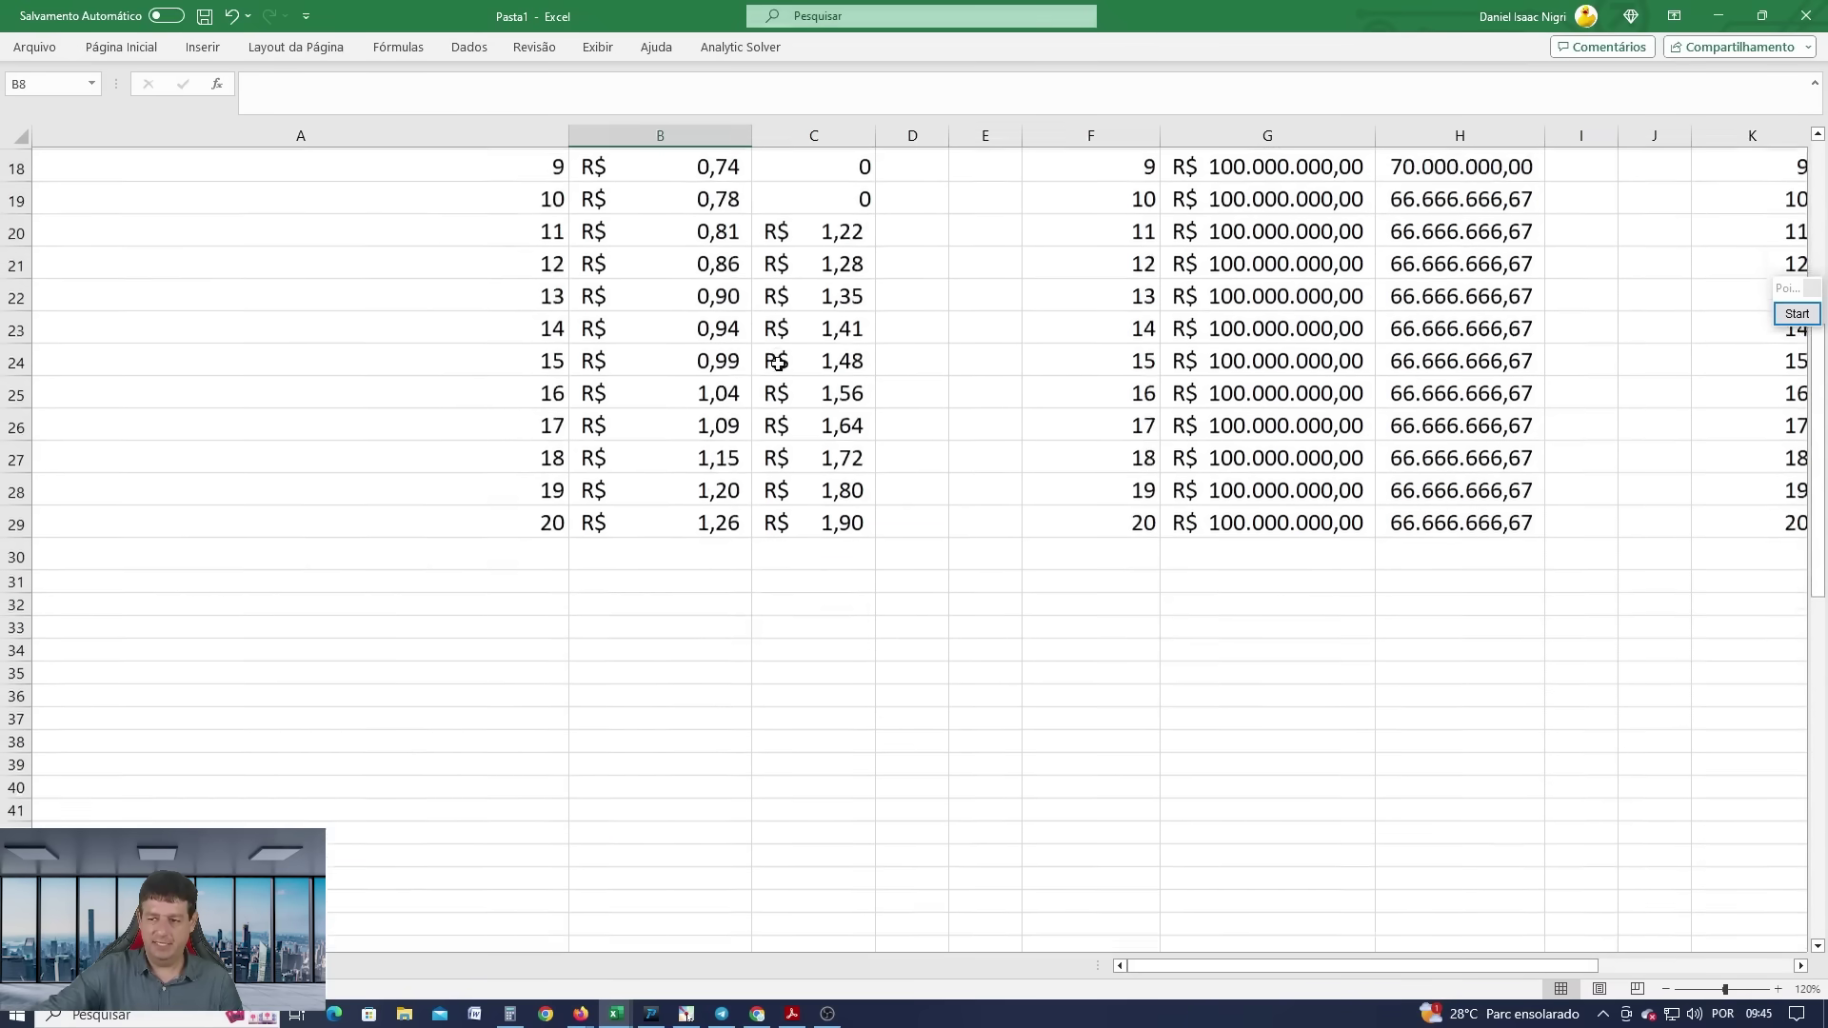
pyautogui.scroll(2, 778, 364)
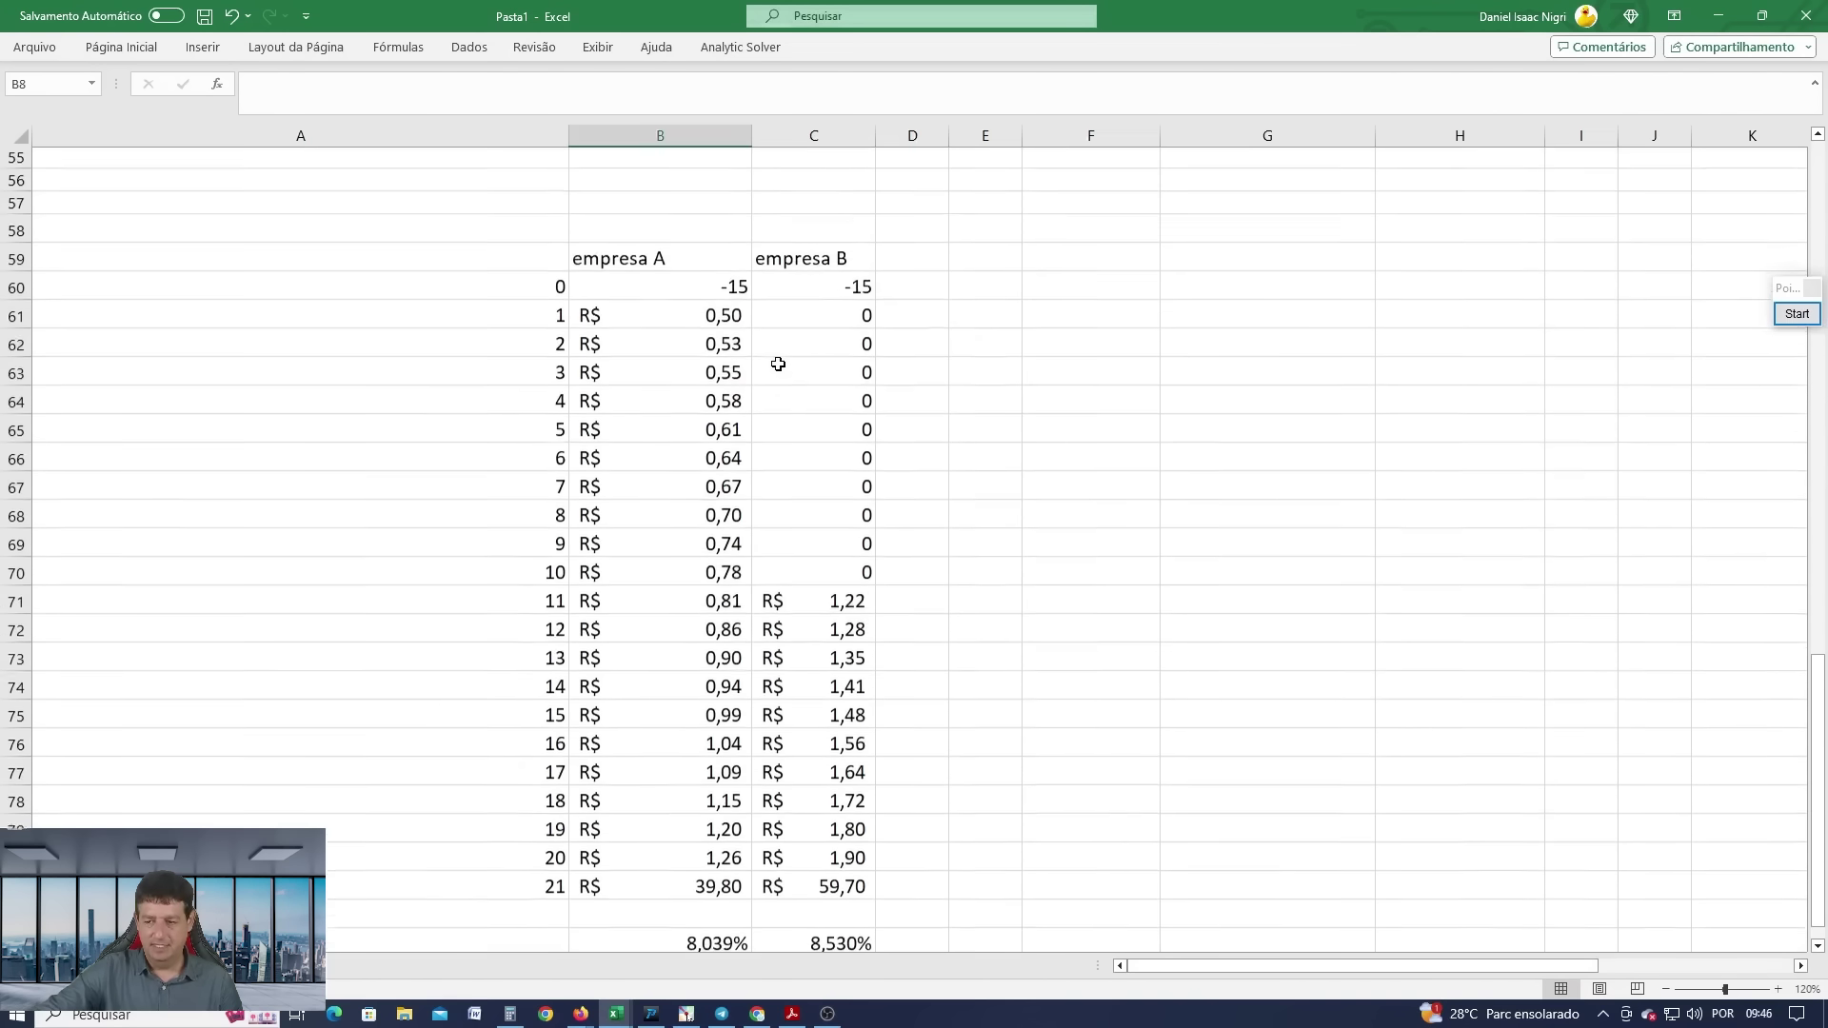
pyautogui.scroll(-1, 872, 733)
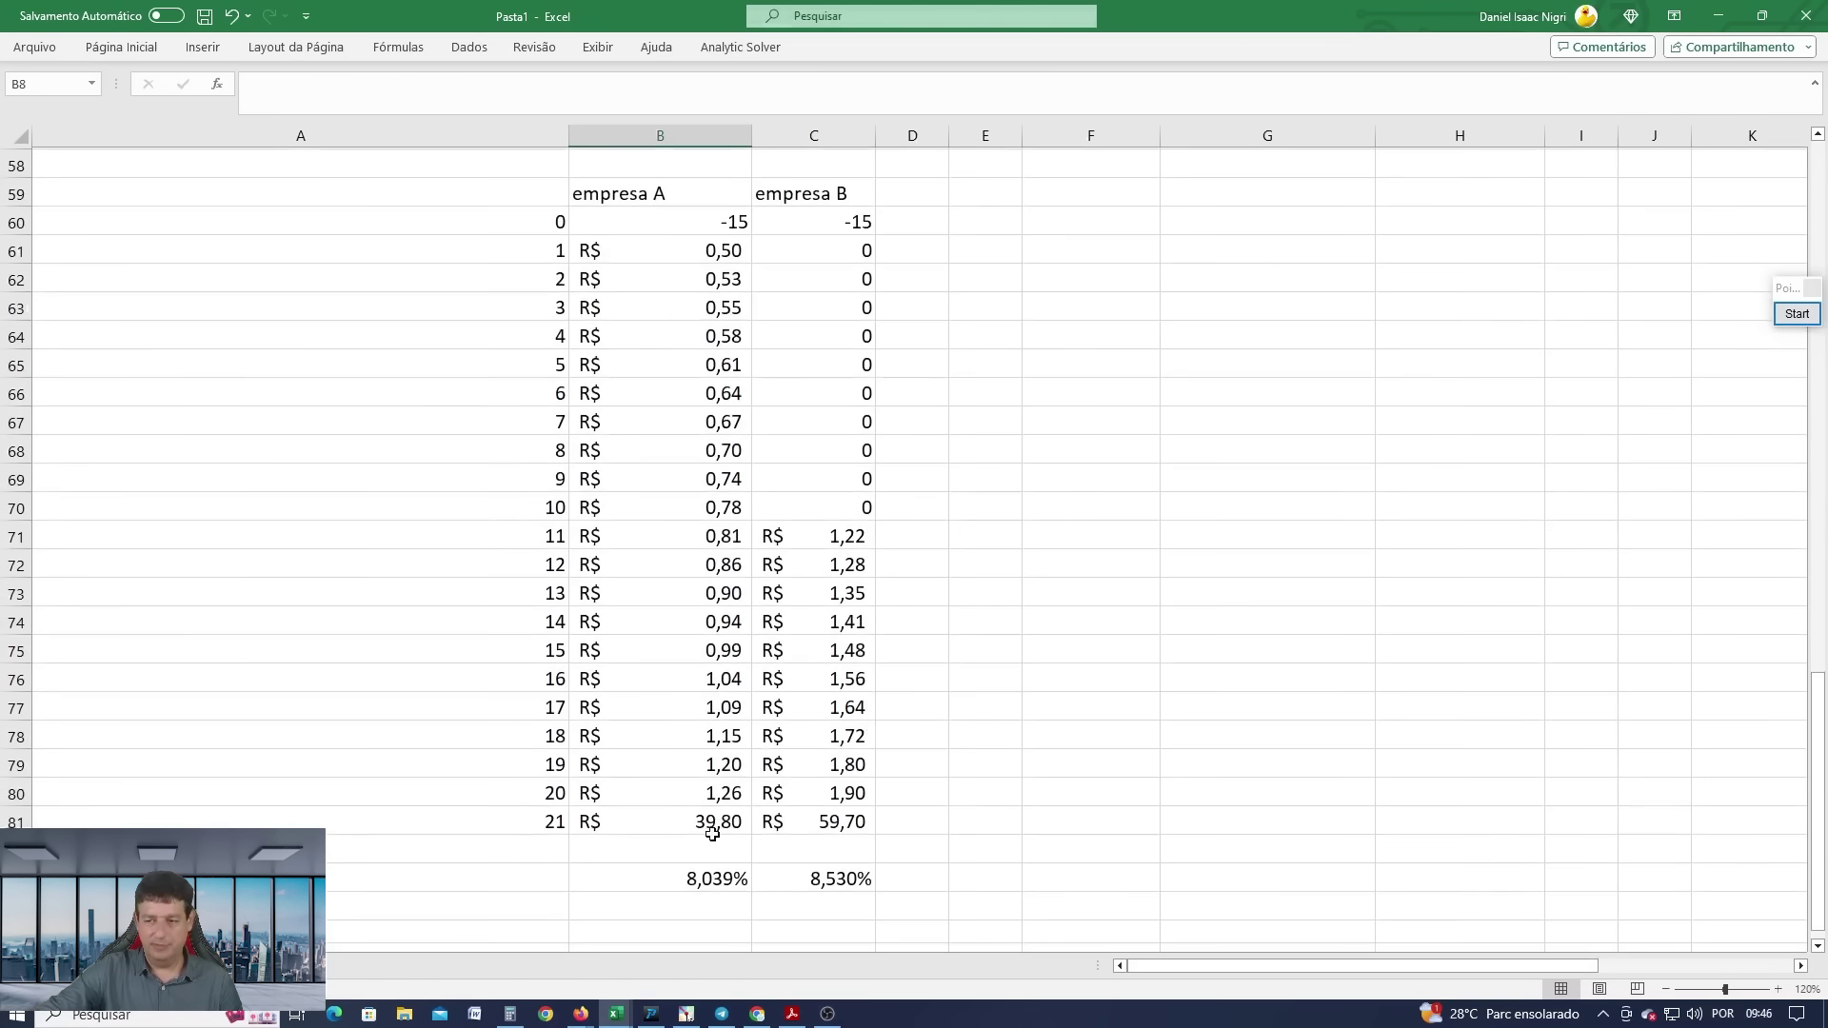
pyautogui.click(703, 817)
pyautogui.click(824, 820)
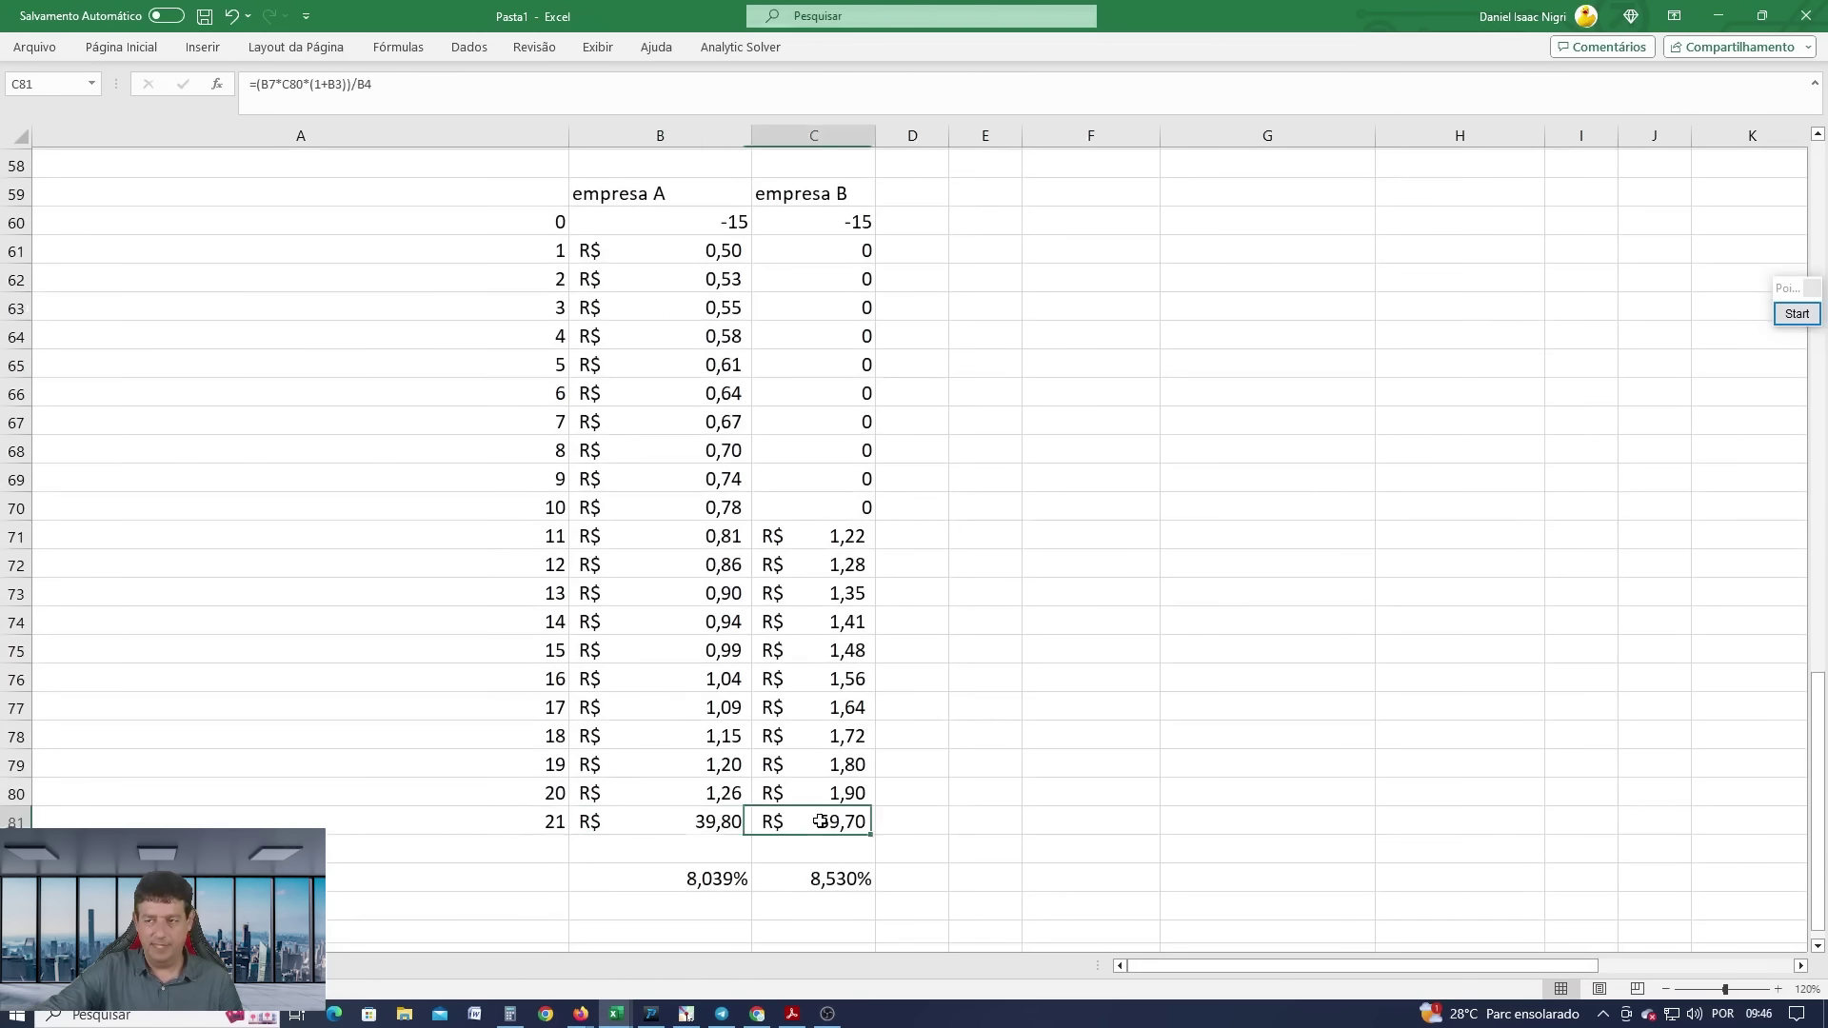
pyautogui.click(688, 878)
pyautogui.click(831, 876)
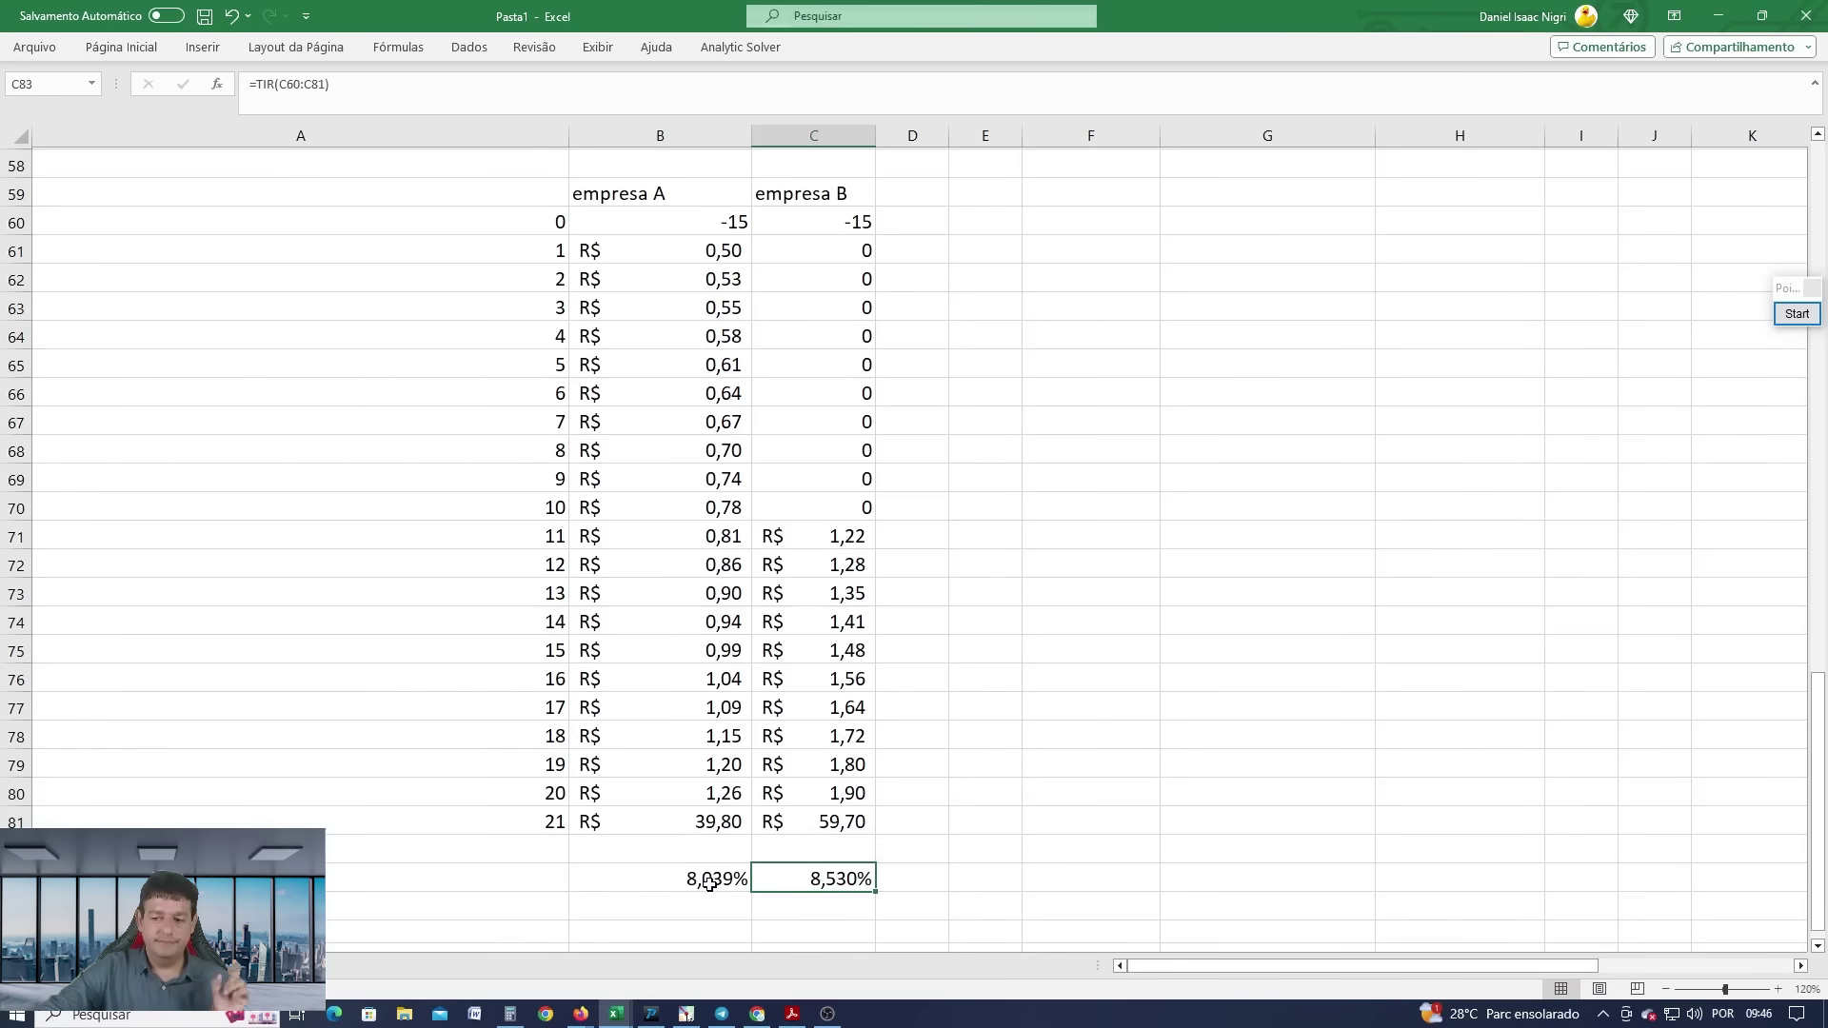
pyautogui.moveTo(711, 883); pyautogui.dragTo(814, 880)
# Mark the cash flows of both companies for years 0 to 10 with a red annotation rectangle, and end the annotation.
pyautogui.click(1797, 313)
pyautogui.click(1786, 562)
pyautogui.moveTo(461, 169); pyautogui.dragTo(923, 519)
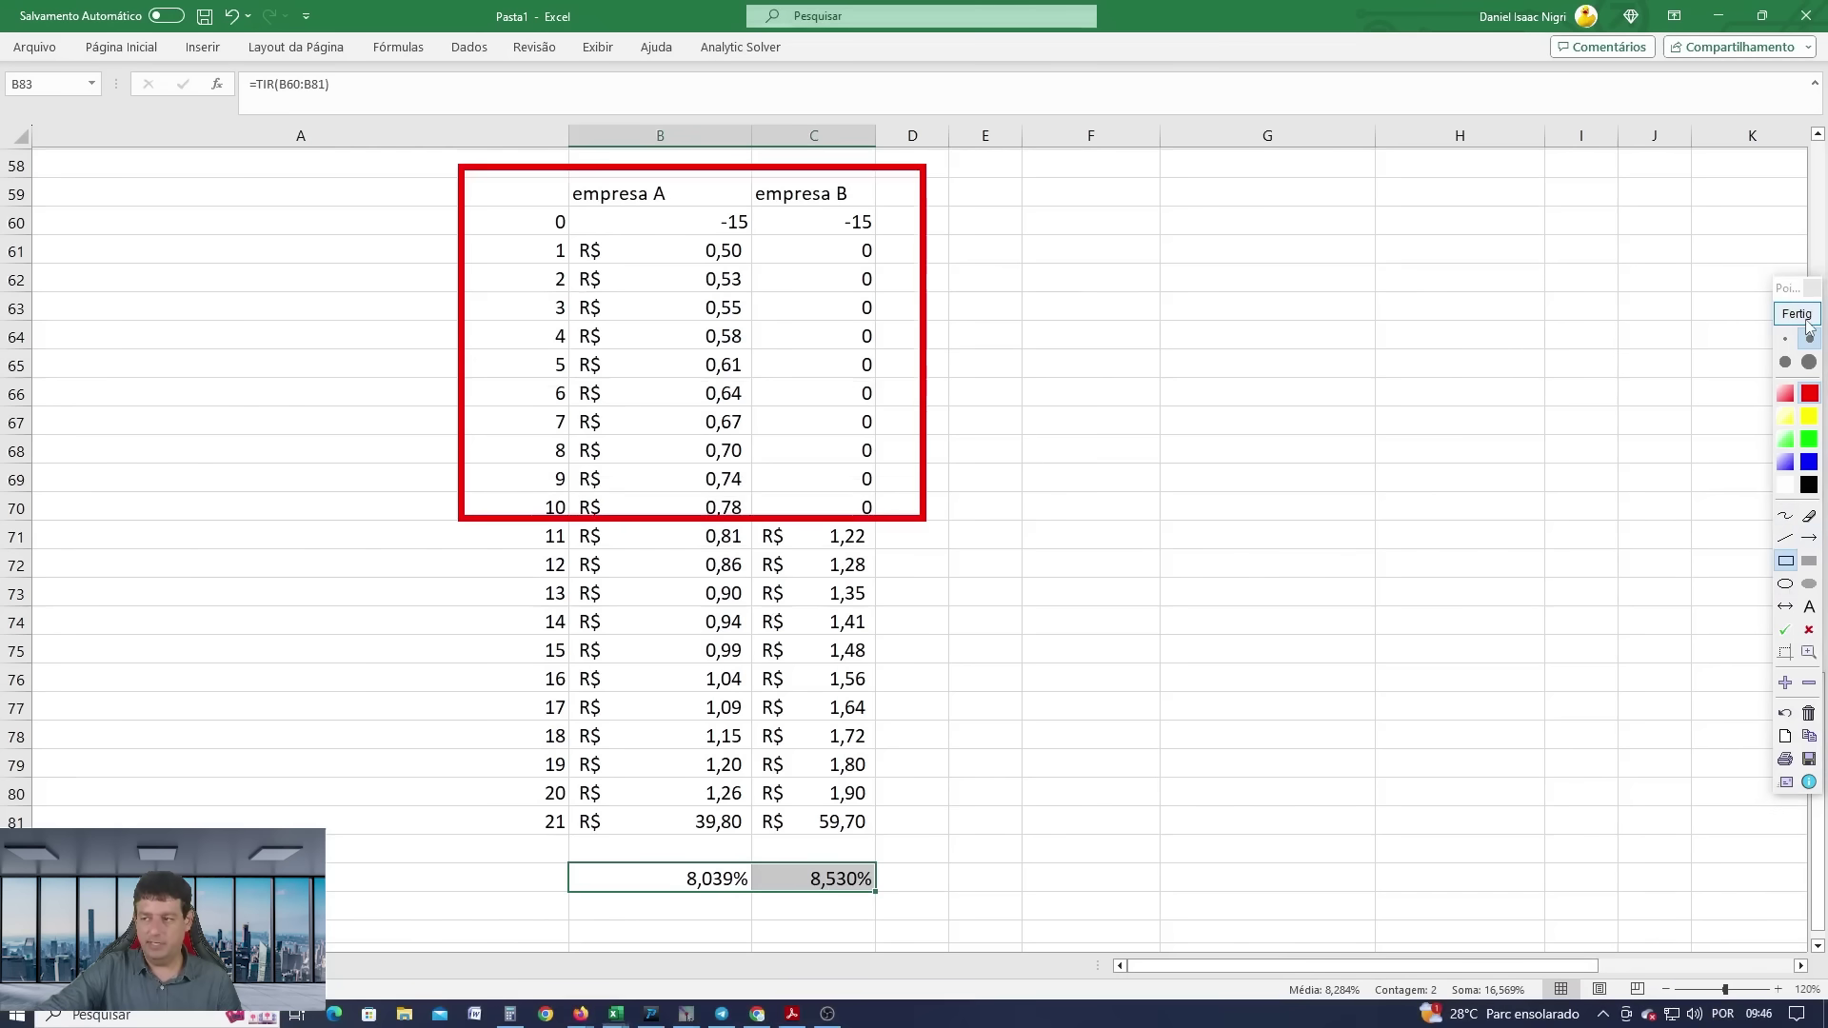
pyautogui.click(1806, 319)
# Raise only the Preço/Lucro Saída value to 30.
pyautogui.scroll(19, 390, 429)
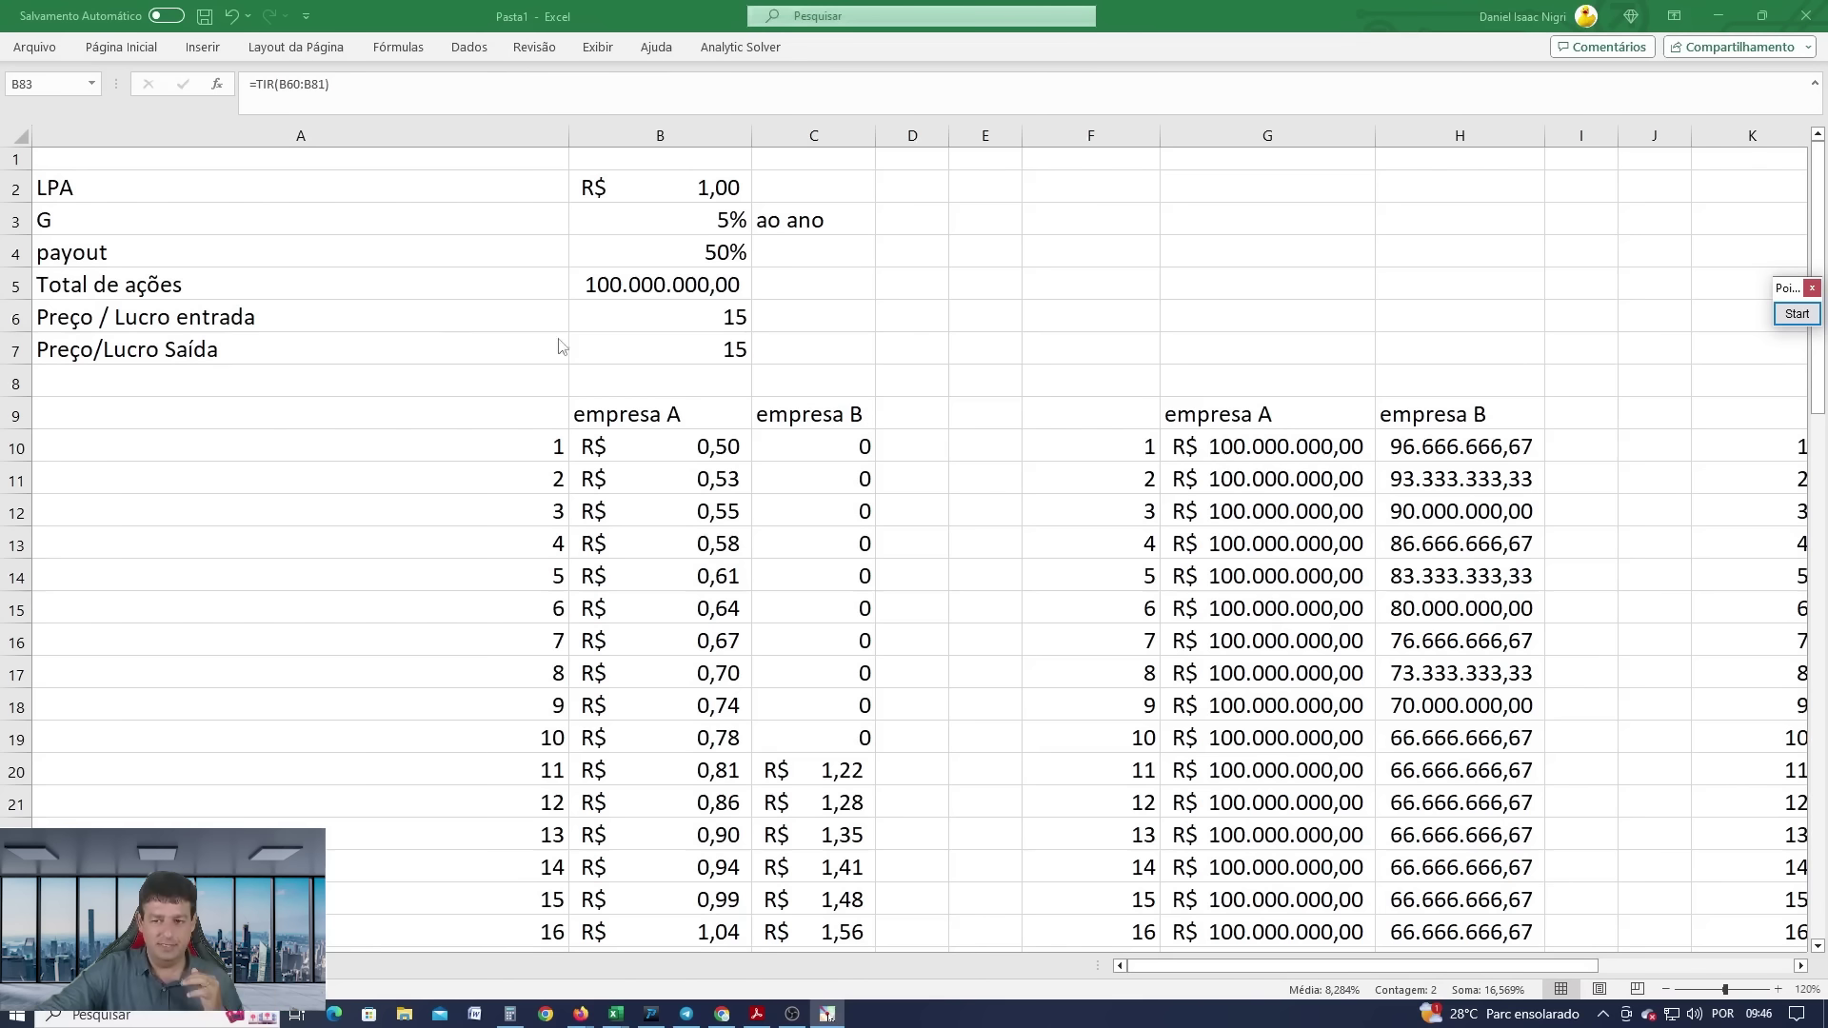
pyautogui.click(716, 313)
pyautogui.click(705, 354)
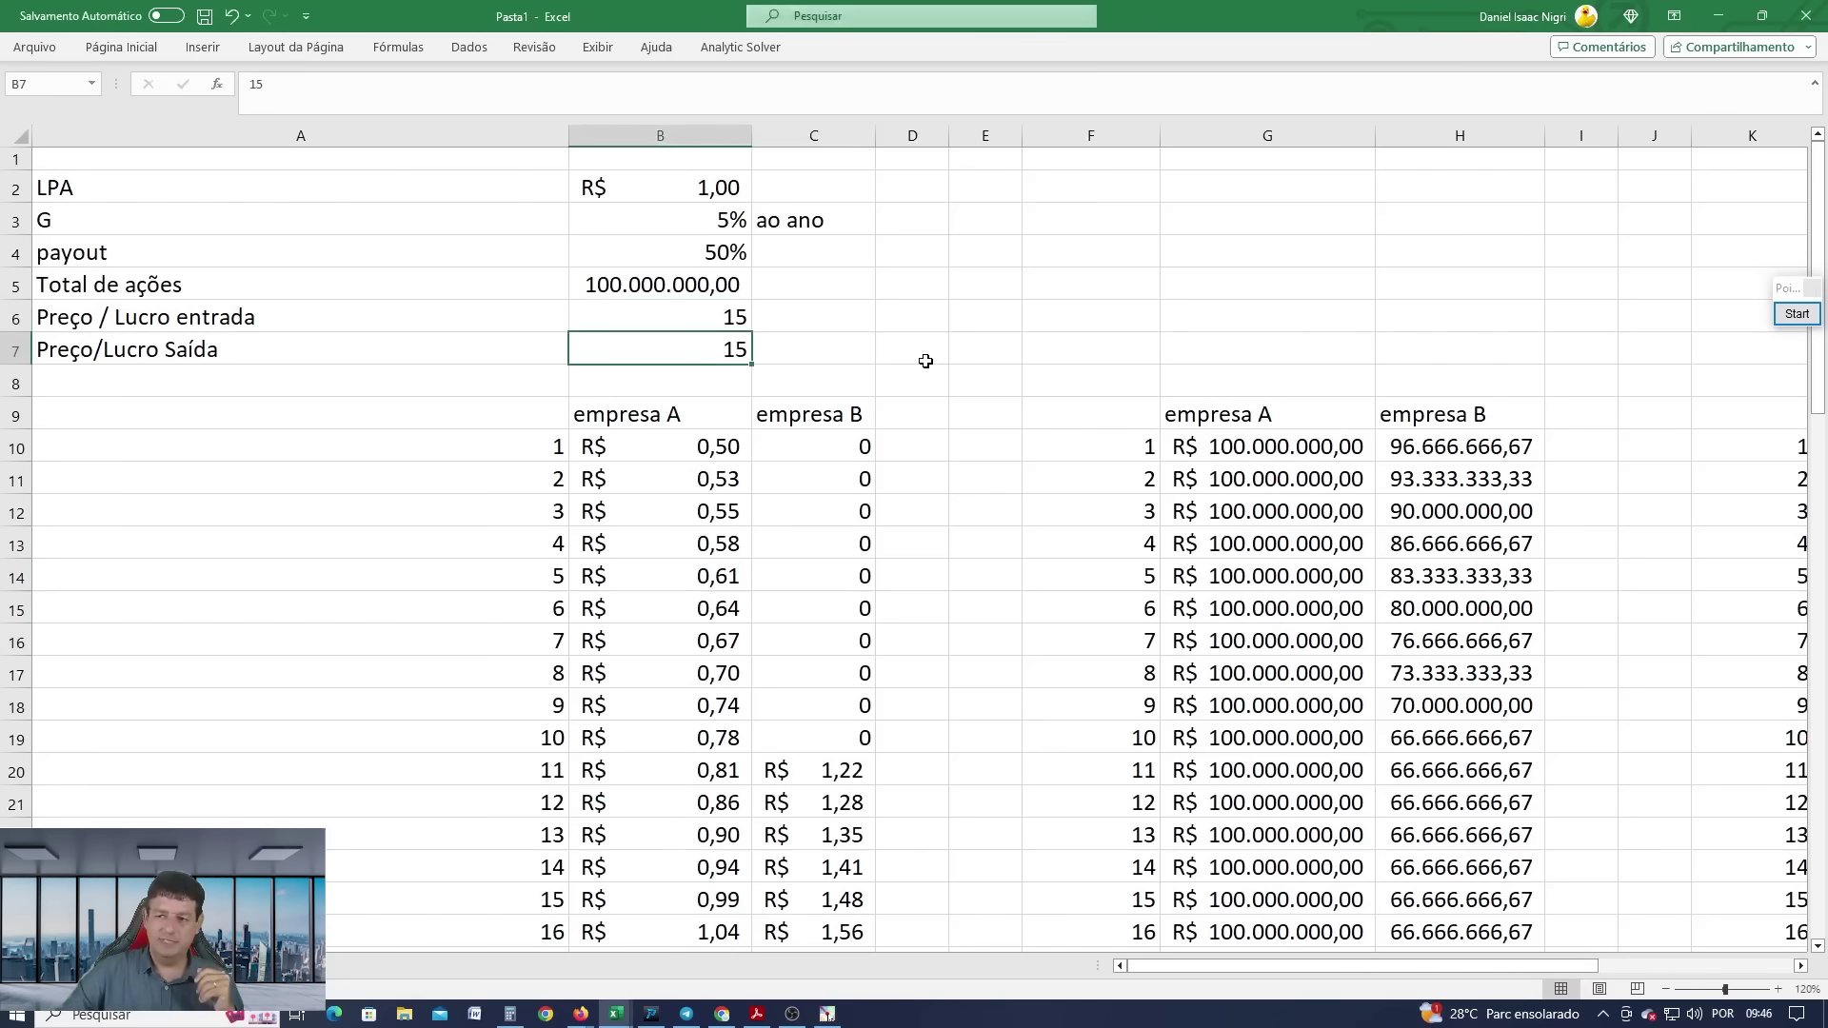
pyautogui.write('30')
pyautogui.press('Return')
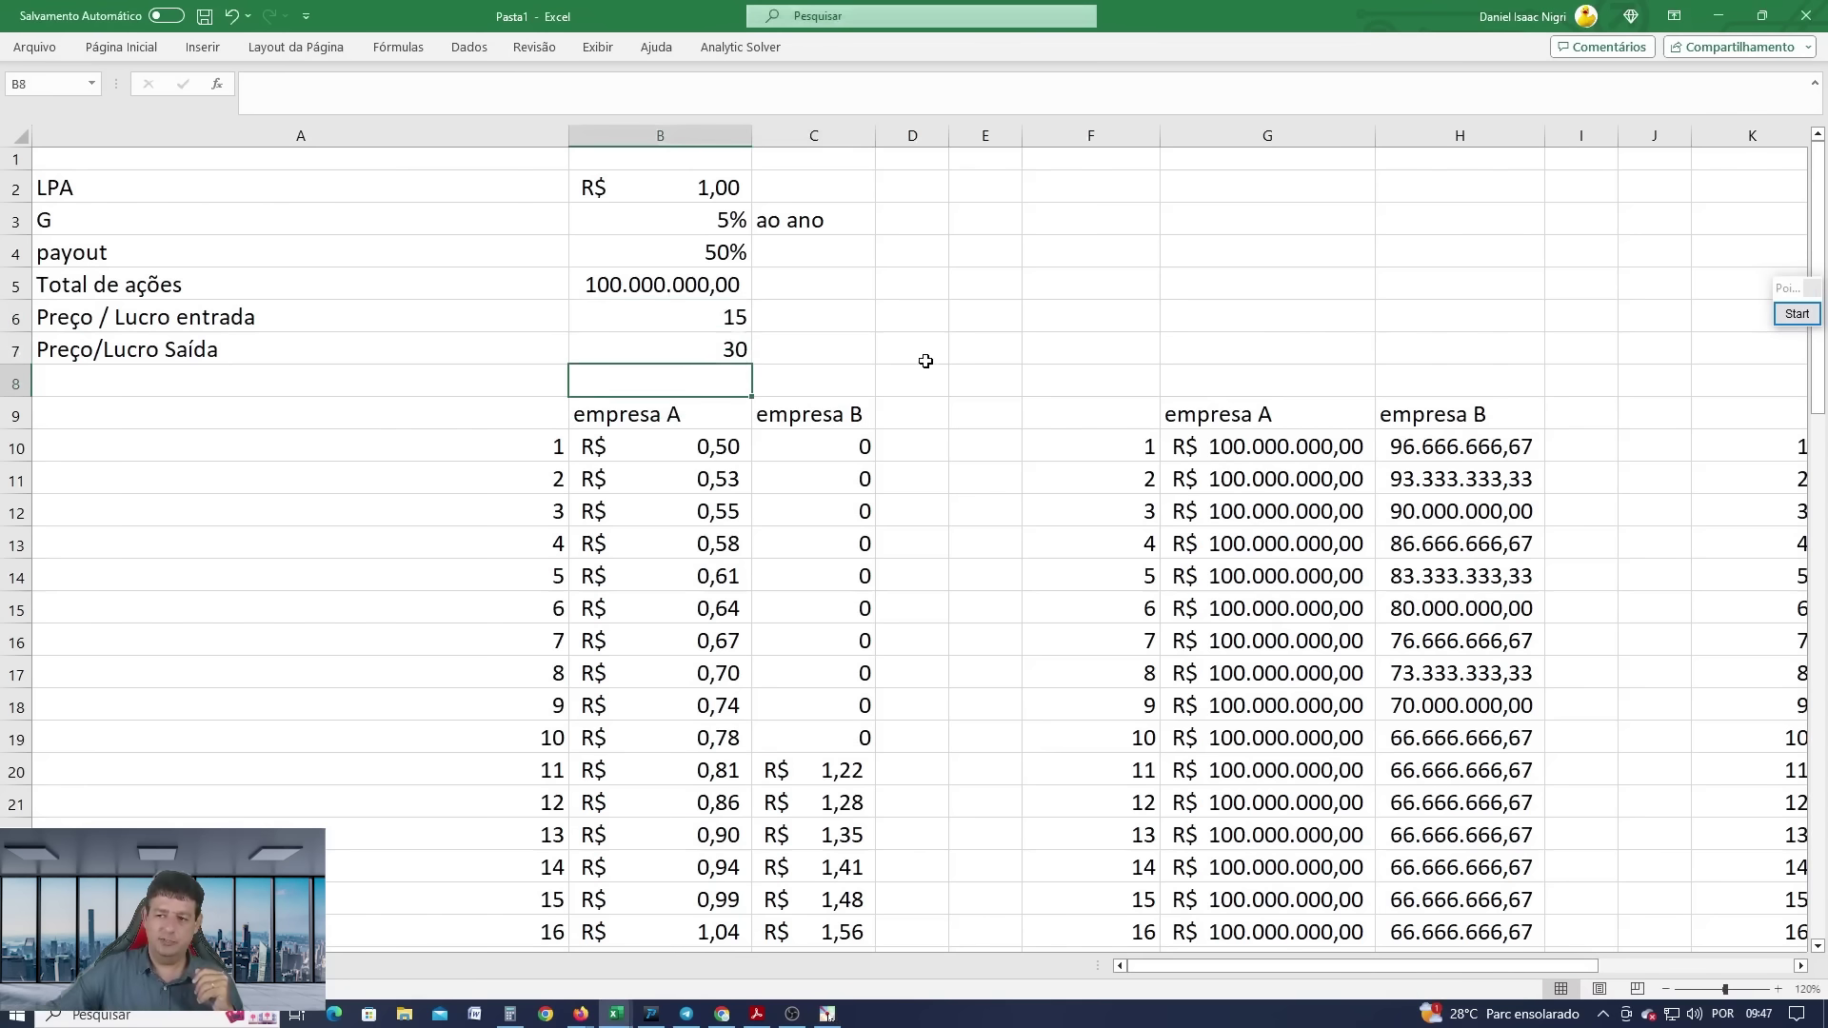
# Compare the TIR of both companies with the higher exit ratio, and inspect empresa A's year-21 value.
pyautogui.scroll(-4, 926, 361)
pyautogui.scroll(-14, 926, 362)
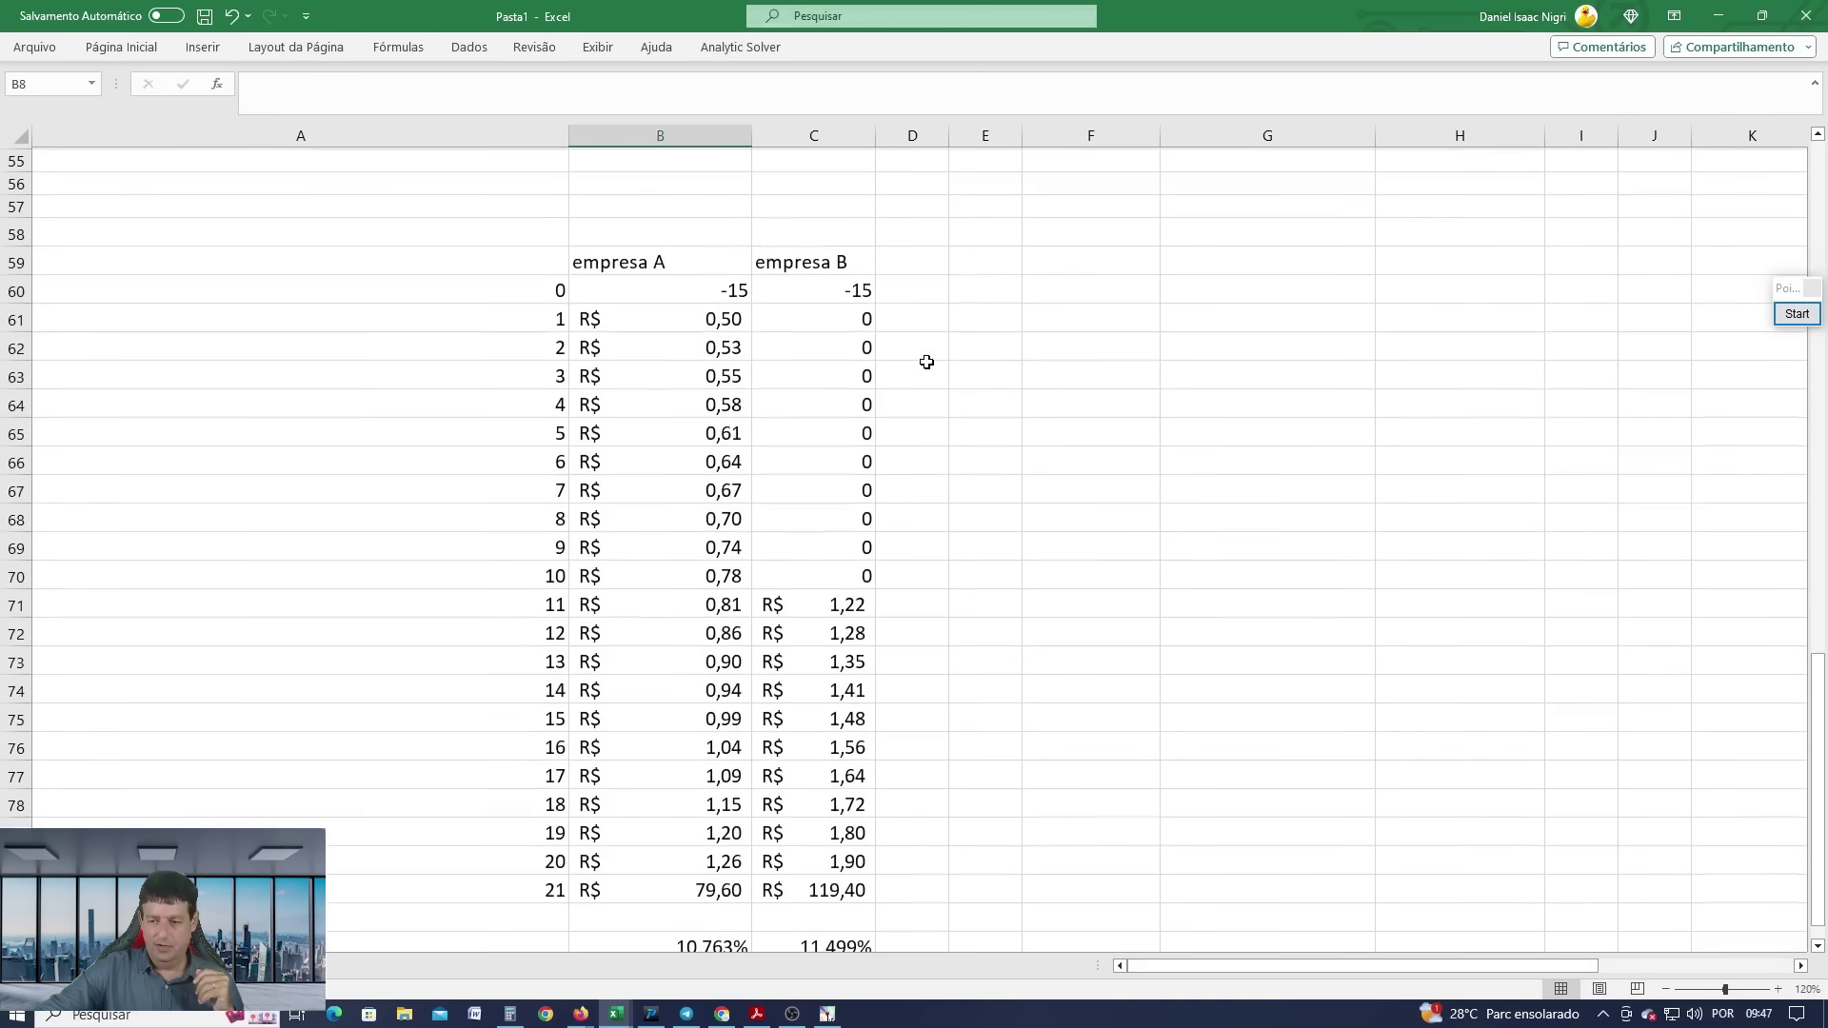
pyautogui.scroll(-1, 927, 362)
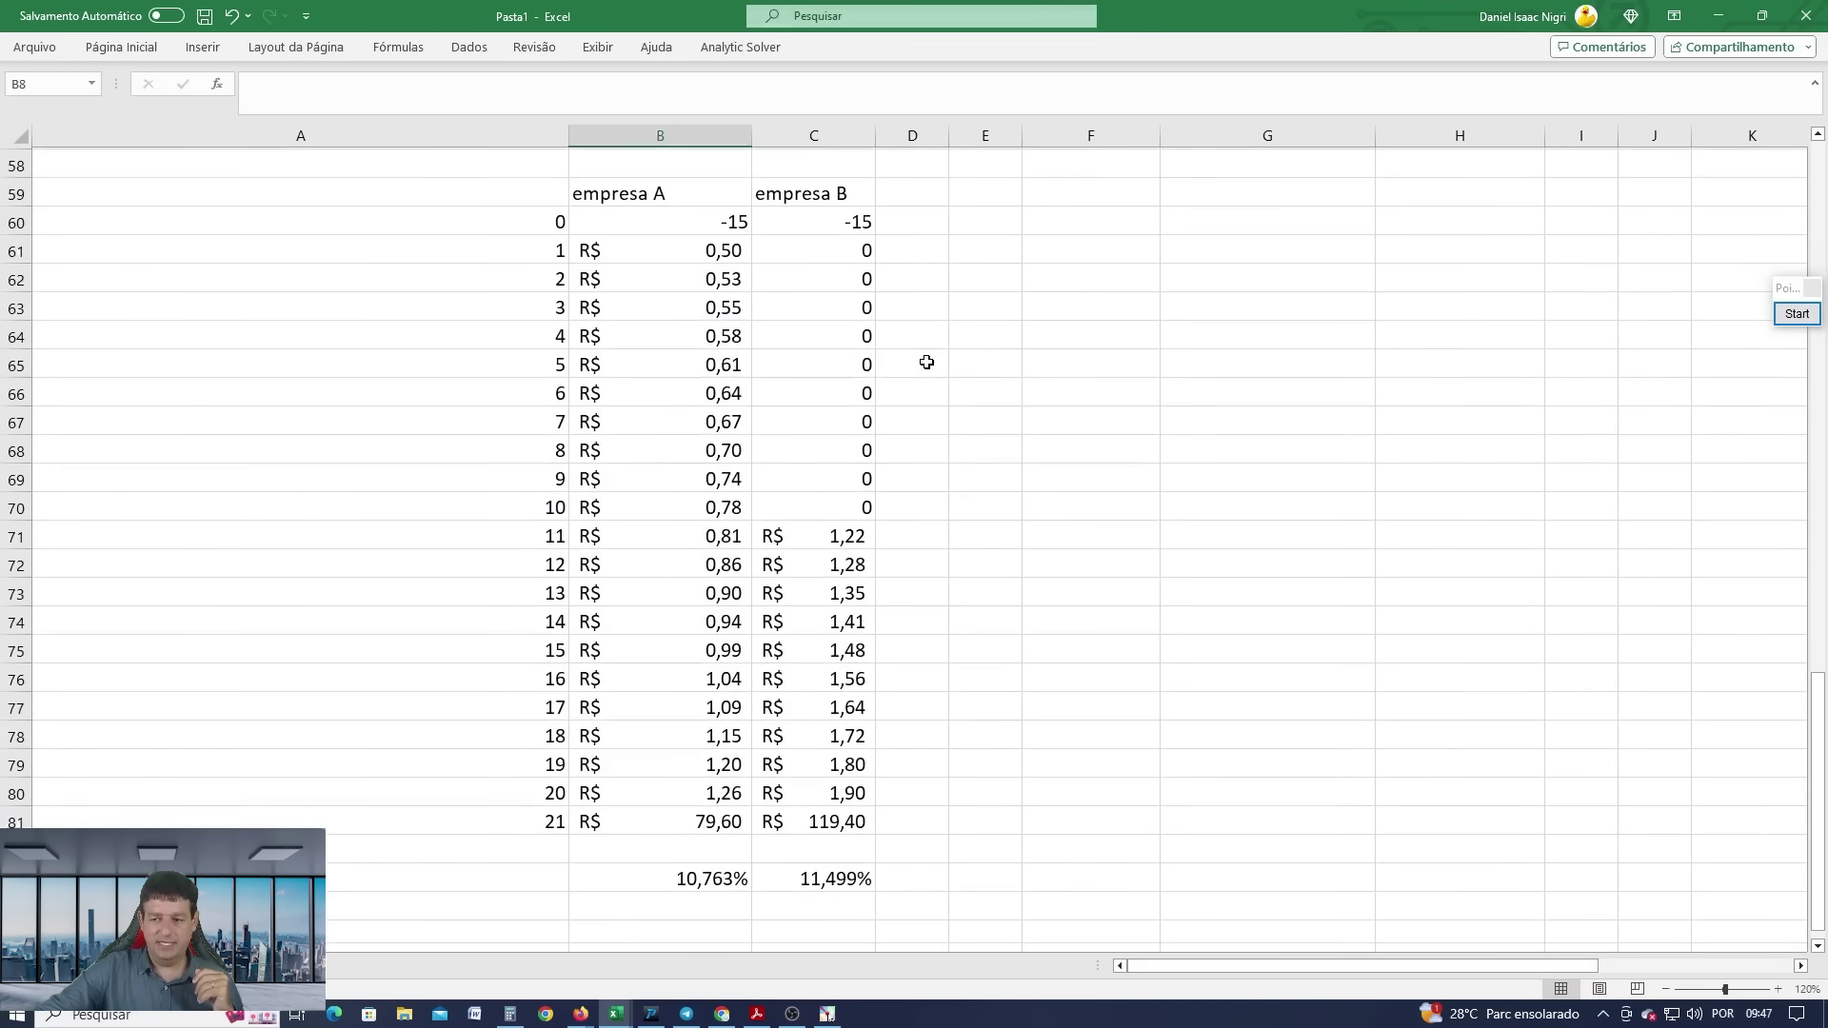
pyautogui.moveTo(706, 881); pyautogui.dragTo(805, 877)
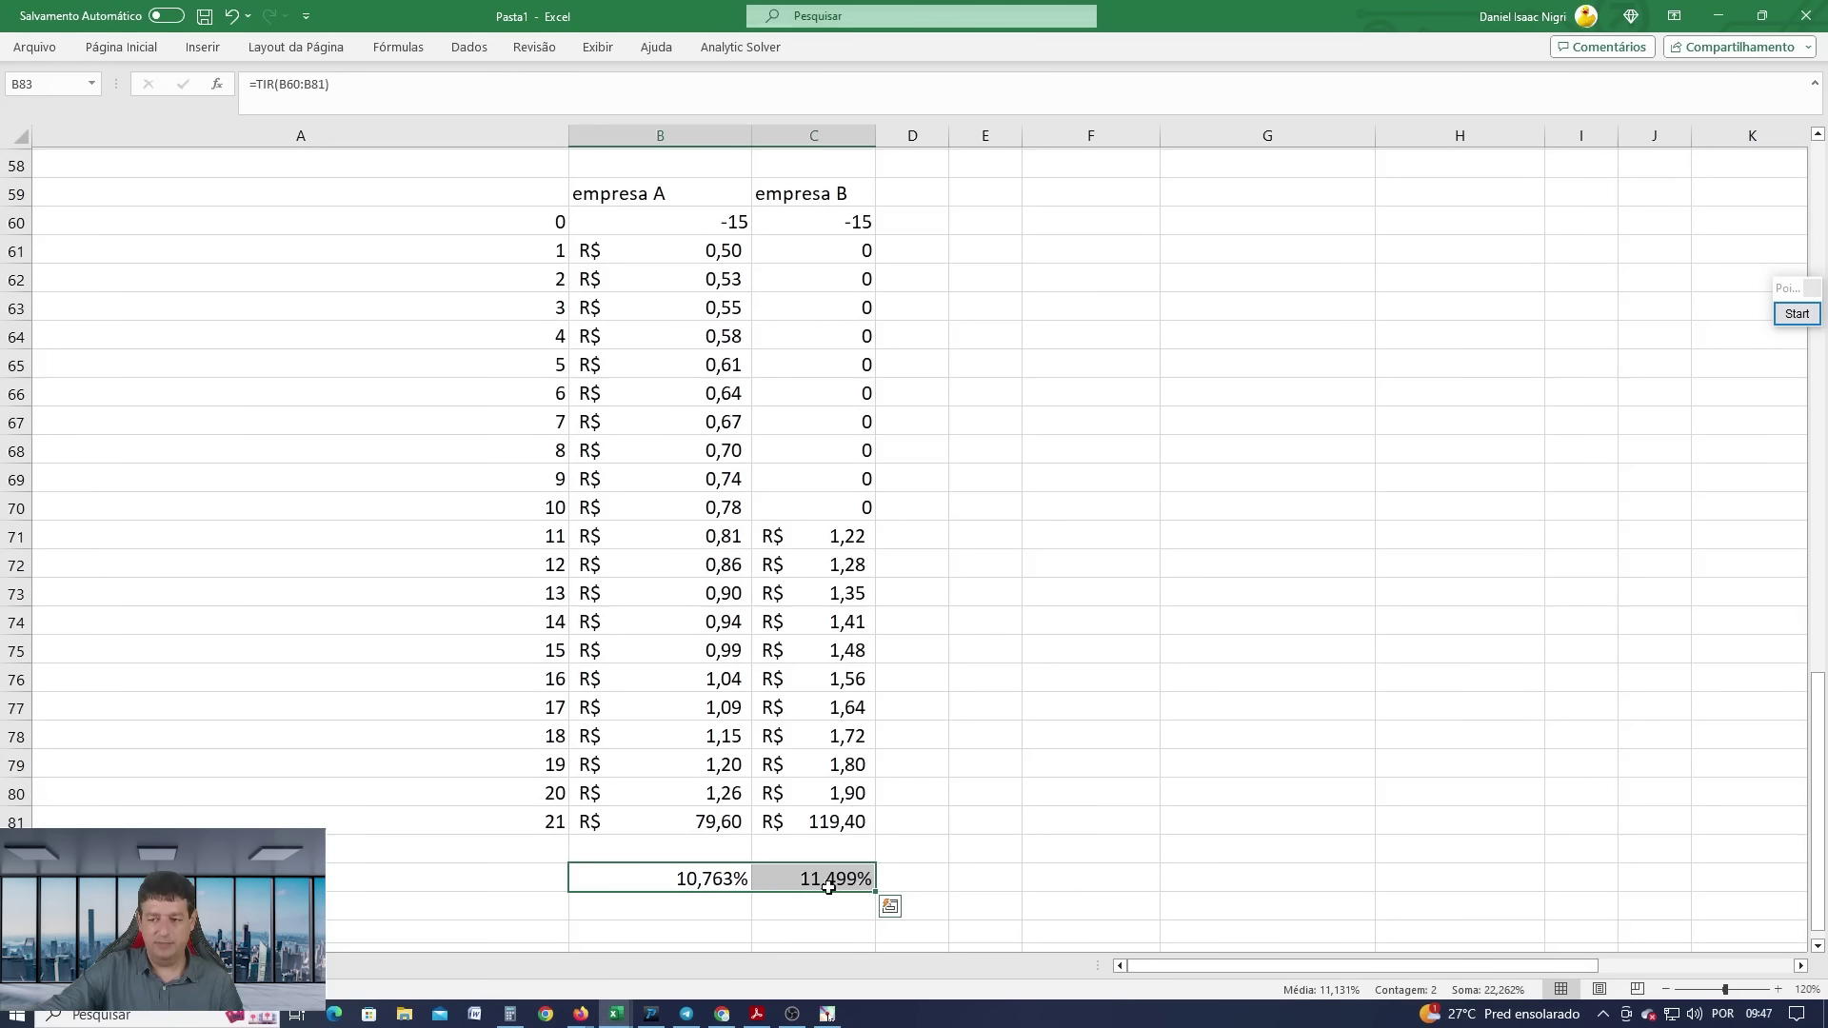
pyautogui.click(713, 822)
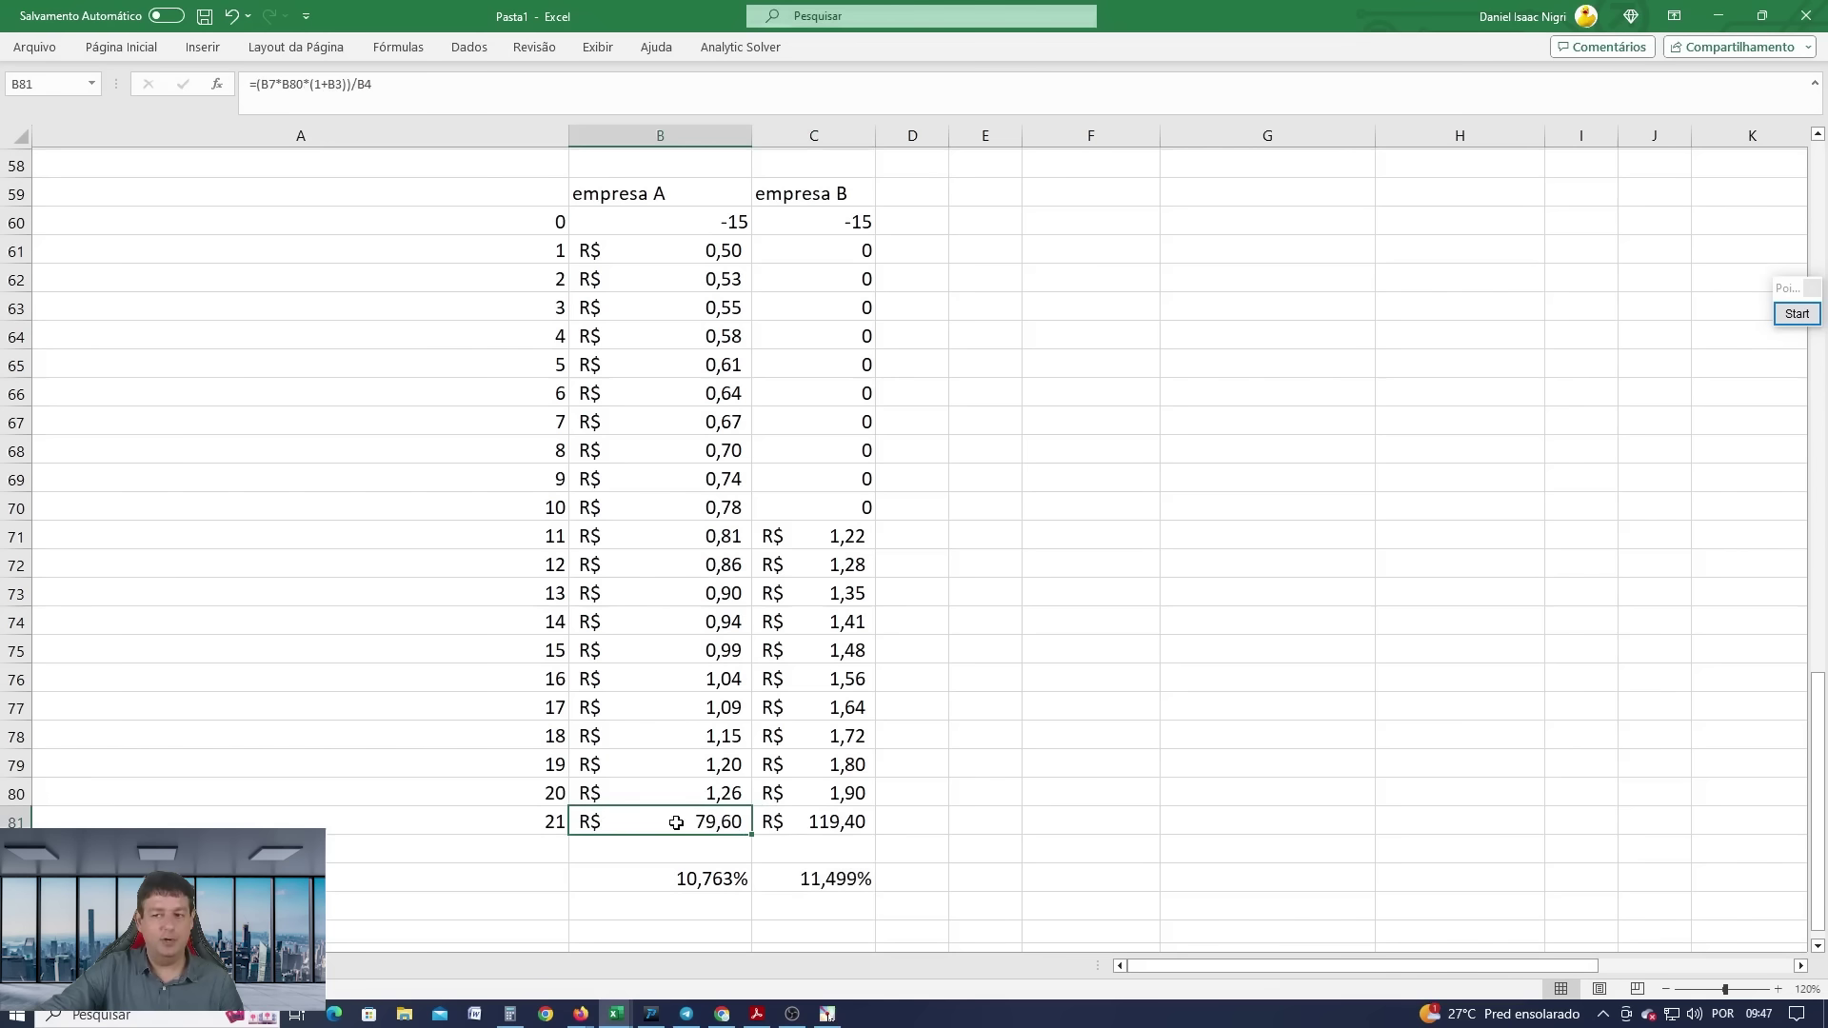
# Set Preço / Lucro entrada to 5 and Preço/Lucro Saída to 15.
pyautogui.scroll(16, 680, 818)
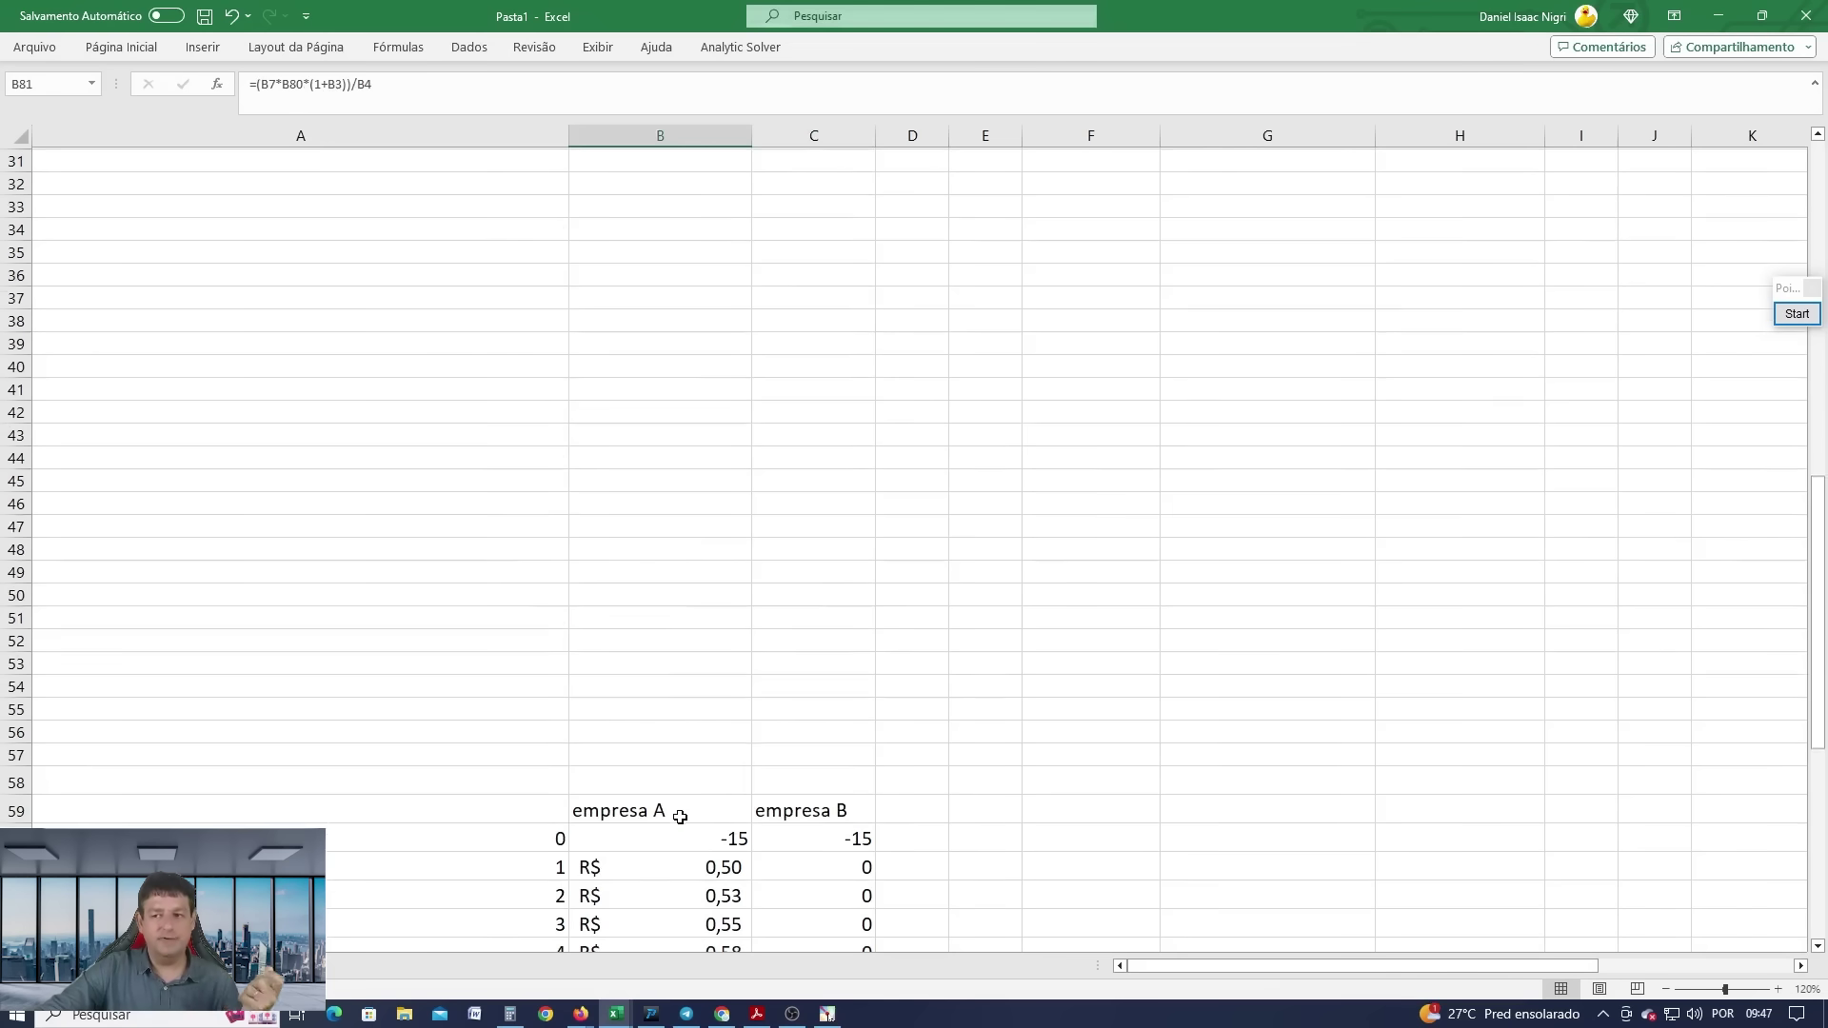
pyautogui.scroll(3, 681, 816)
pyautogui.click(705, 318)
pyautogui.write('5')
pyautogui.press('Return')
pyautogui.write('15')
pyautogui.press('Return')
# Change the Preço / Lucro entrada value to 8.
pyautogui.click(705, 318)
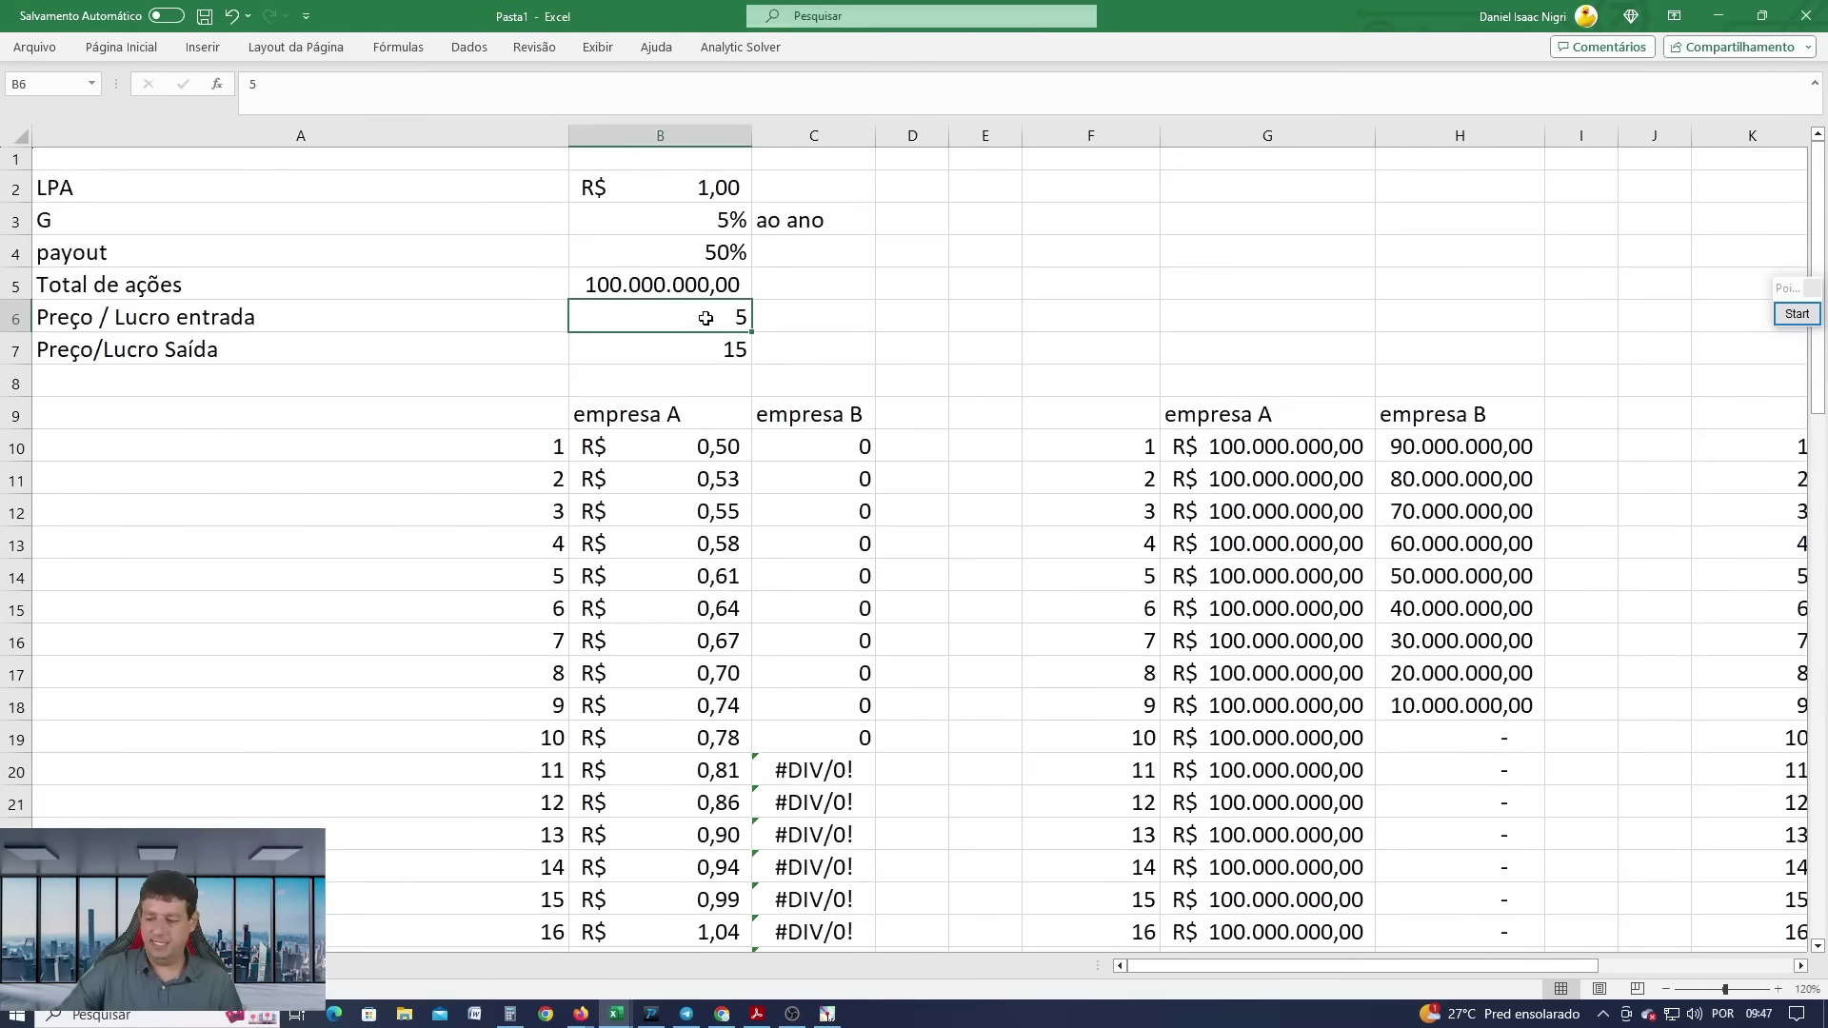
pyautogui.write('8')
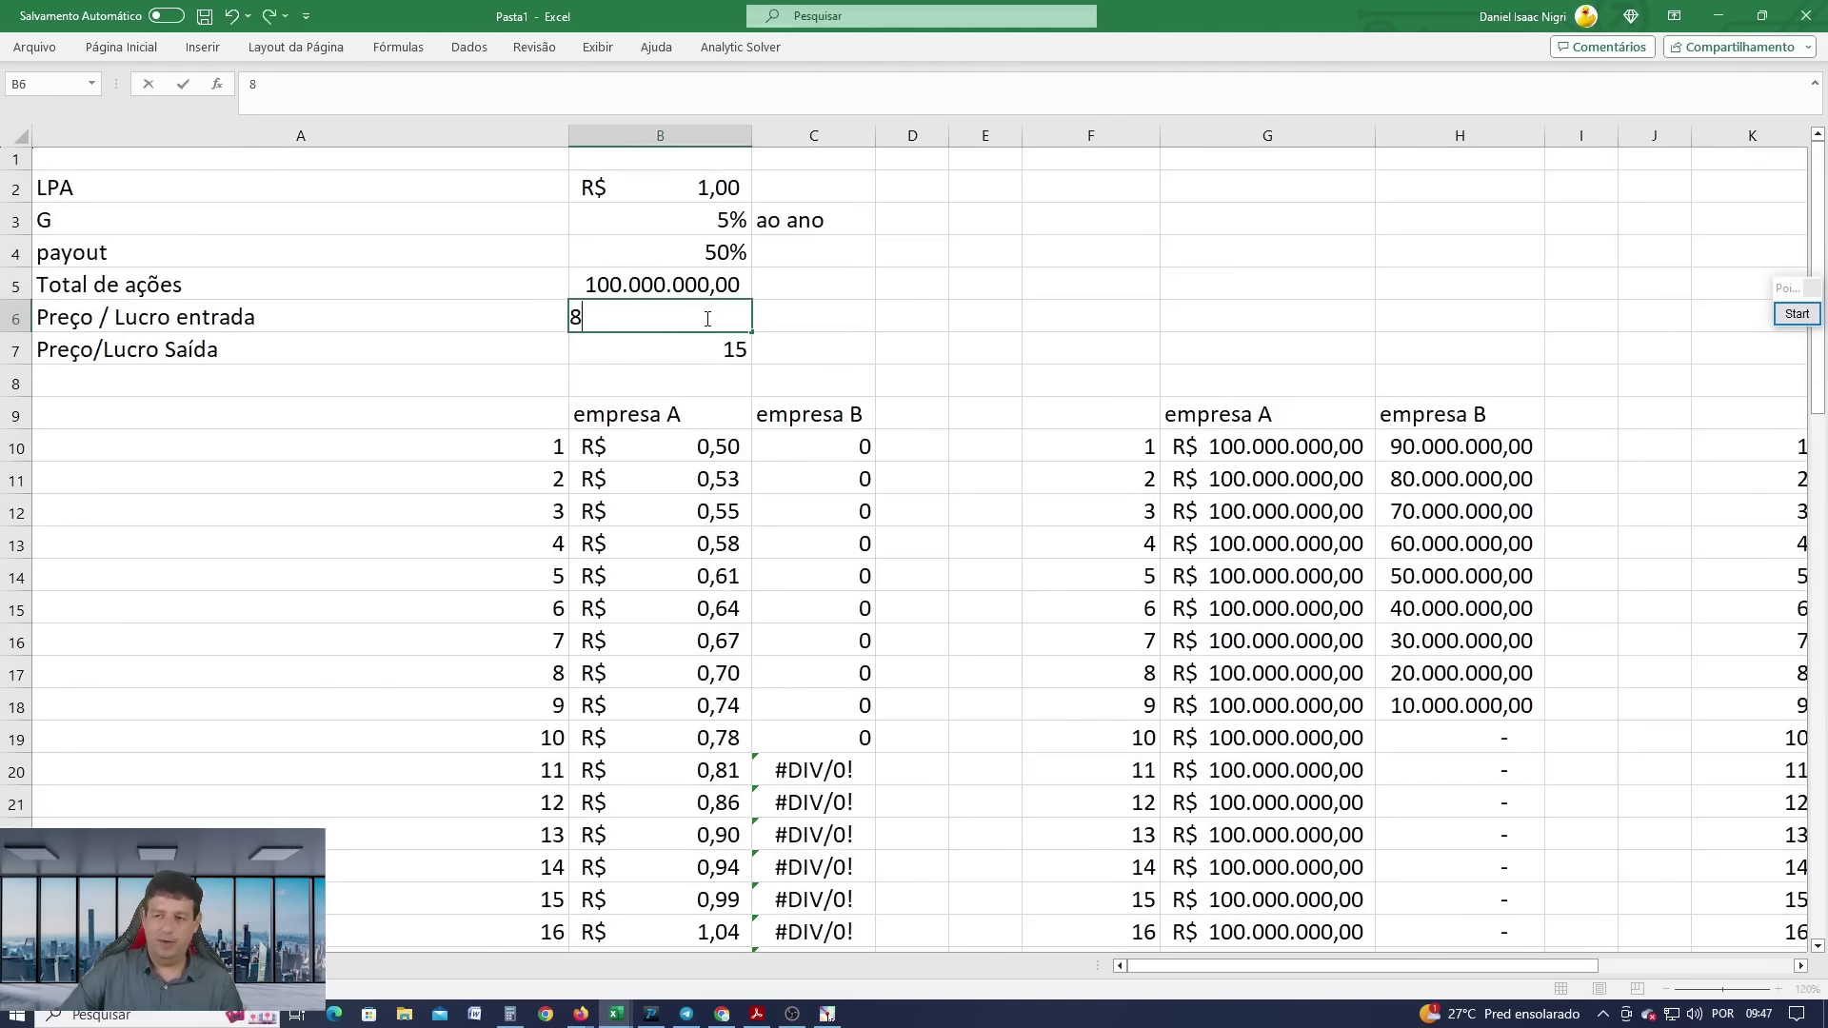
pyautogui.press('Return')
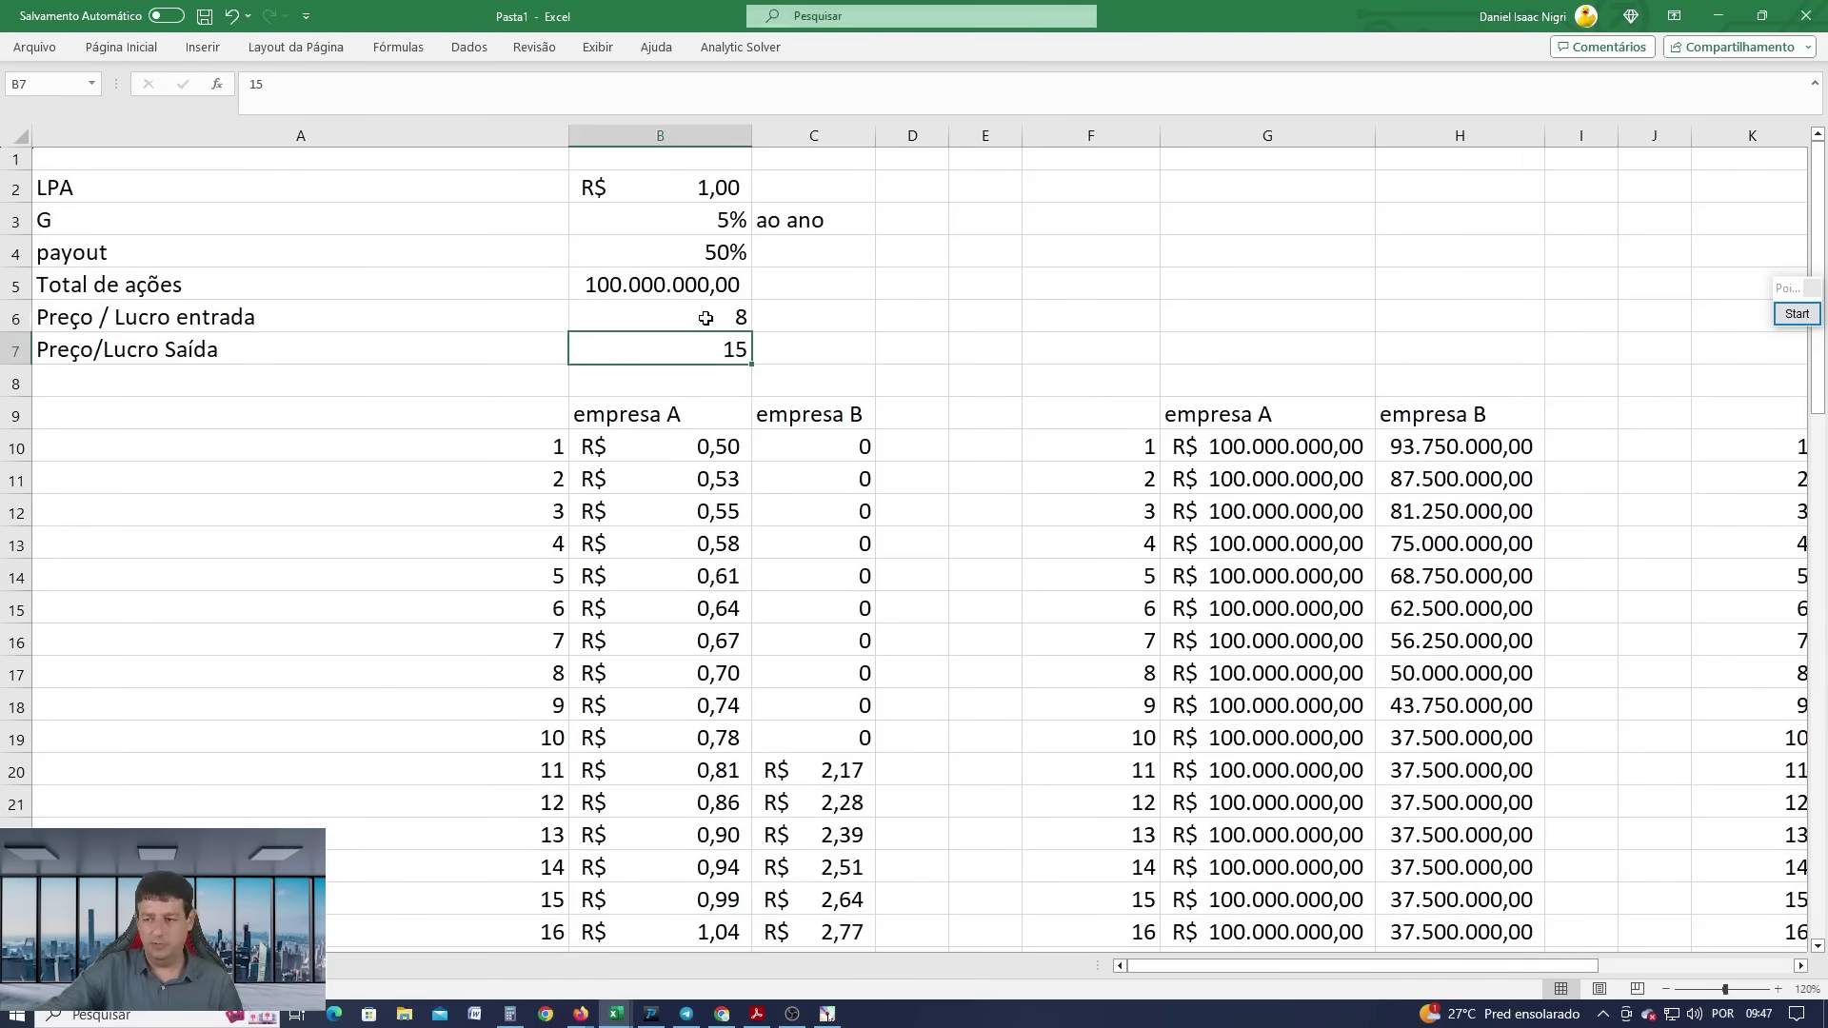
# Compare the TIR of both companies in row 83 for the new entry ratio, and return to the input assumptions.
pyautogui.scroll(-4, 714, 338)
pyautogui.scroll(-16, 714, 338)
pyautogui.scroll(3, 714, 347)
pyautogui.scroll(-2, 714, 350)
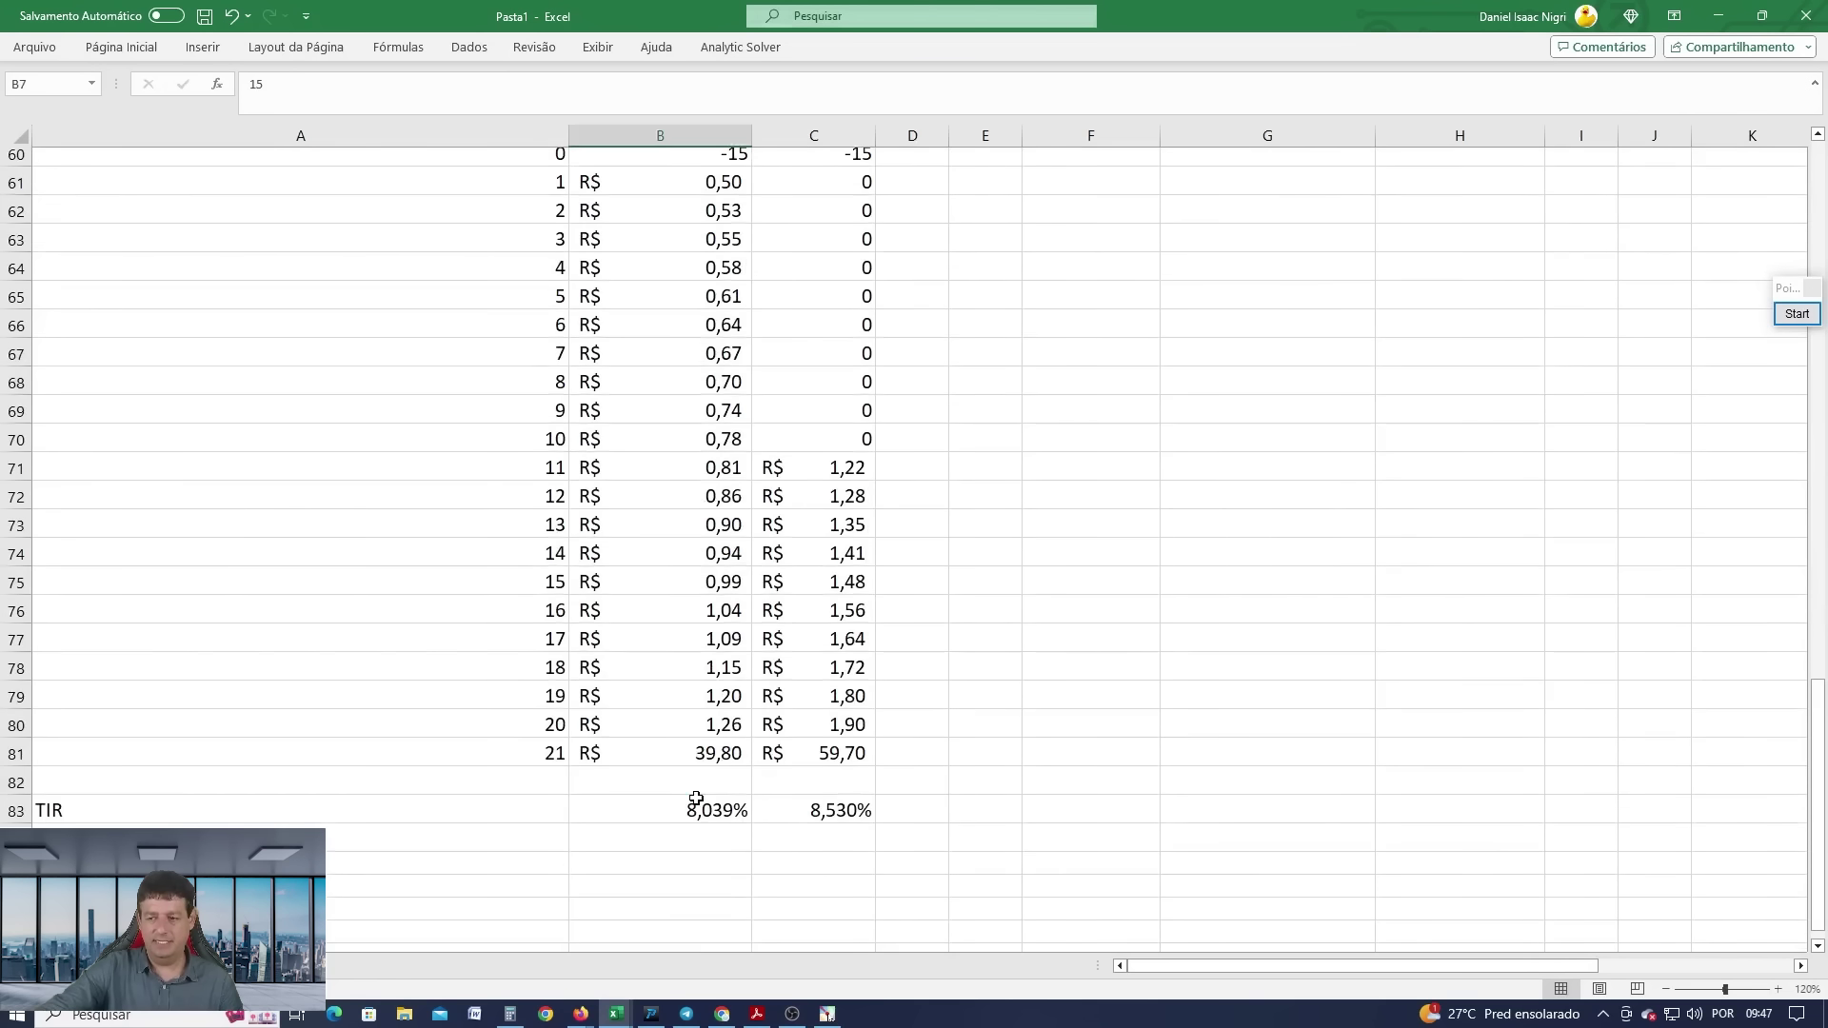
pyautogui.moveTo(697, 805); pyautogui.dragTo(826, 810)
pyautogui.scroll(14, 749, 629)
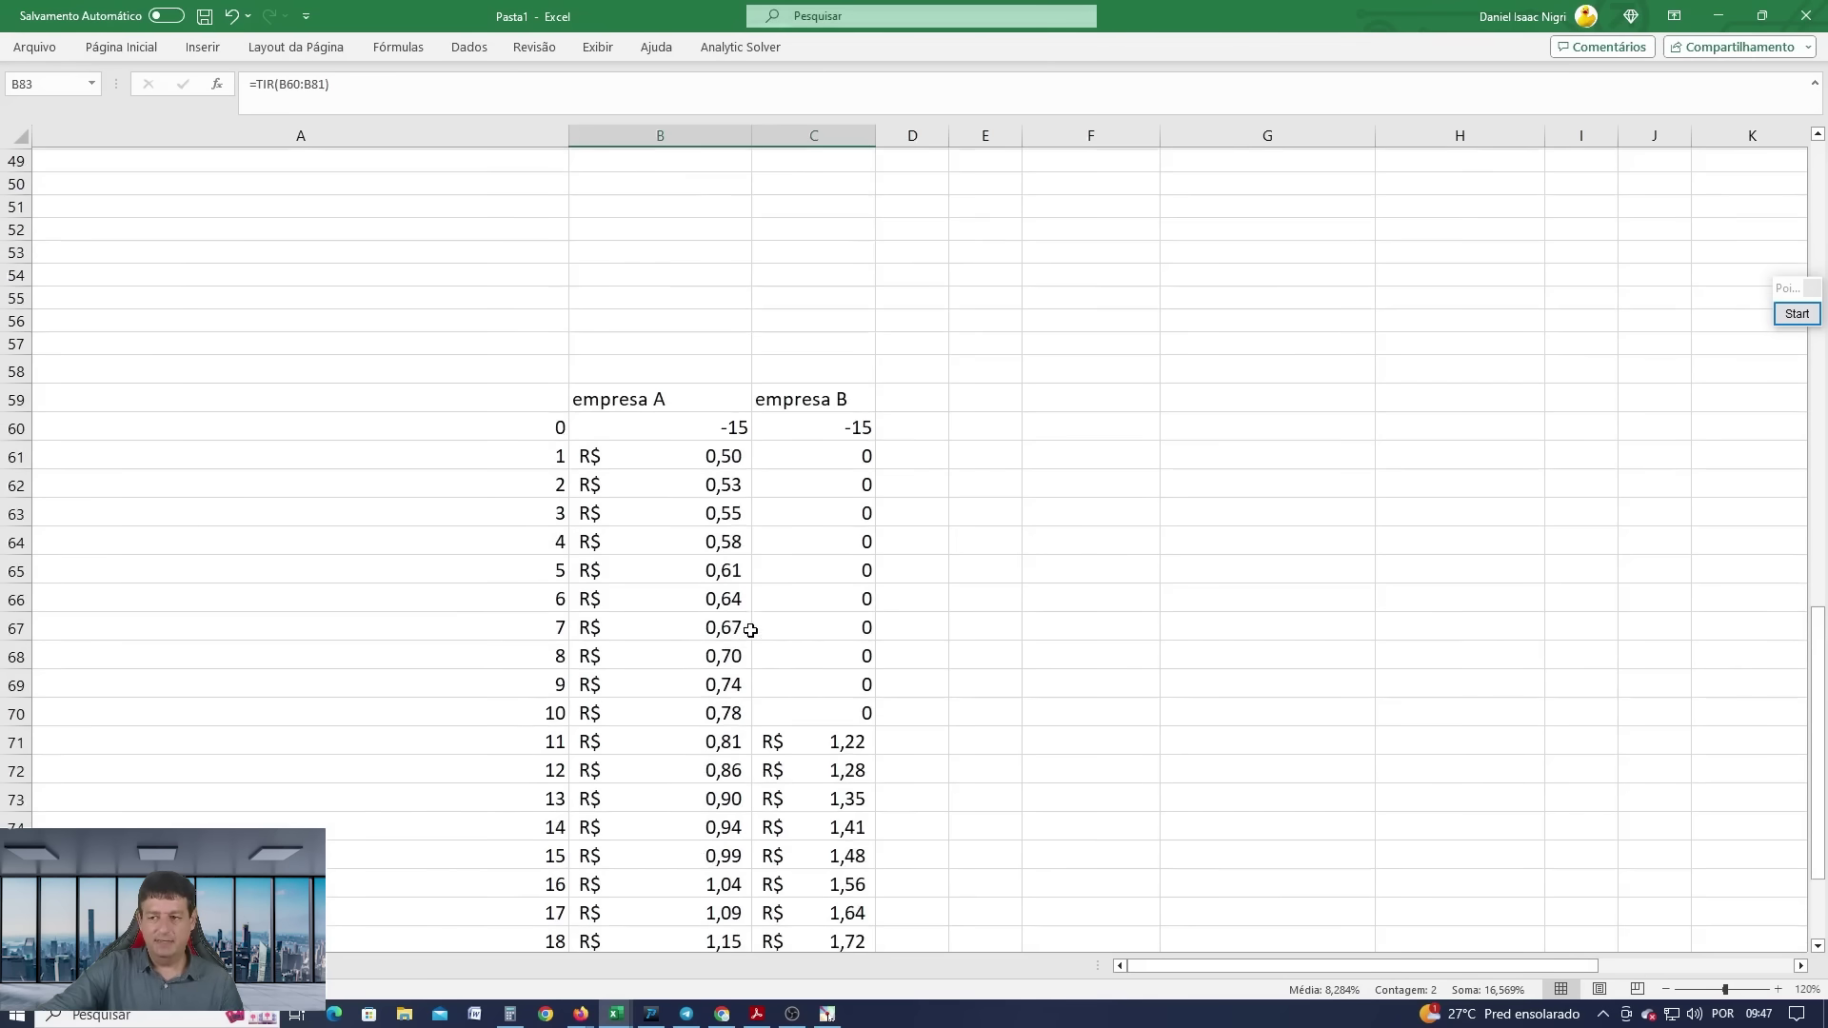
pyautogui.scroll(5, 750, 631)
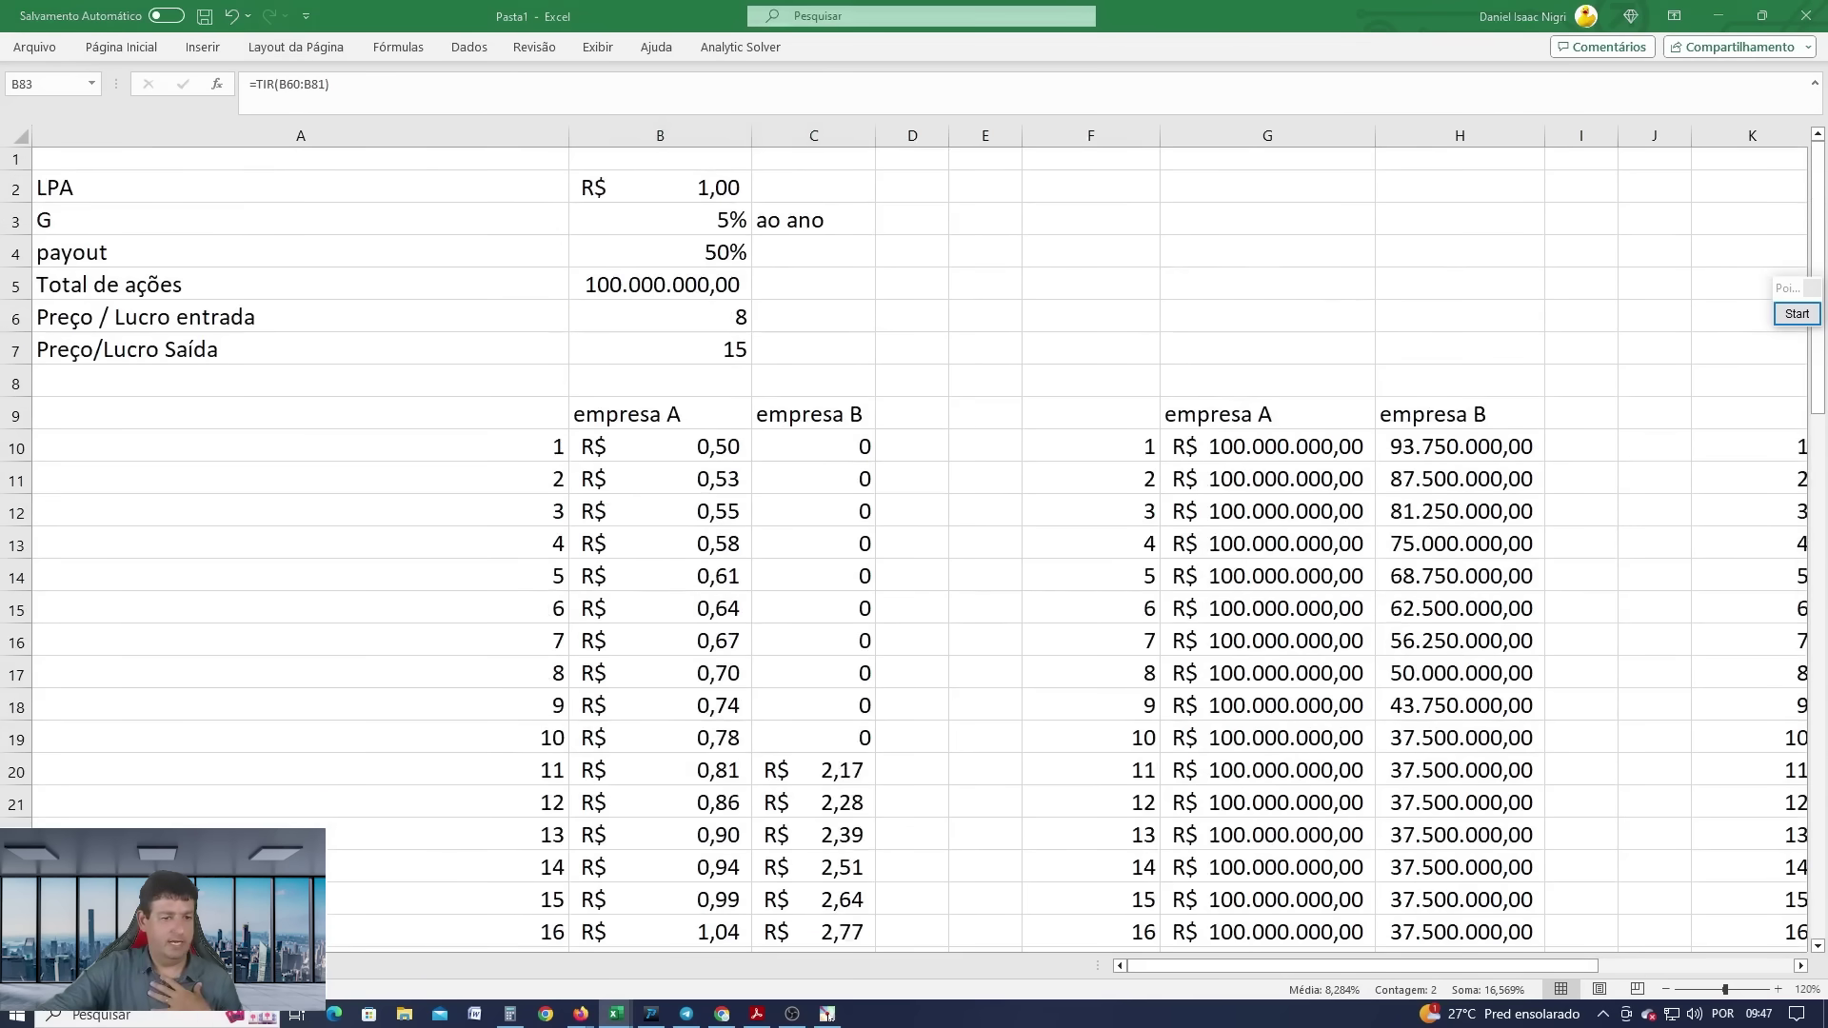